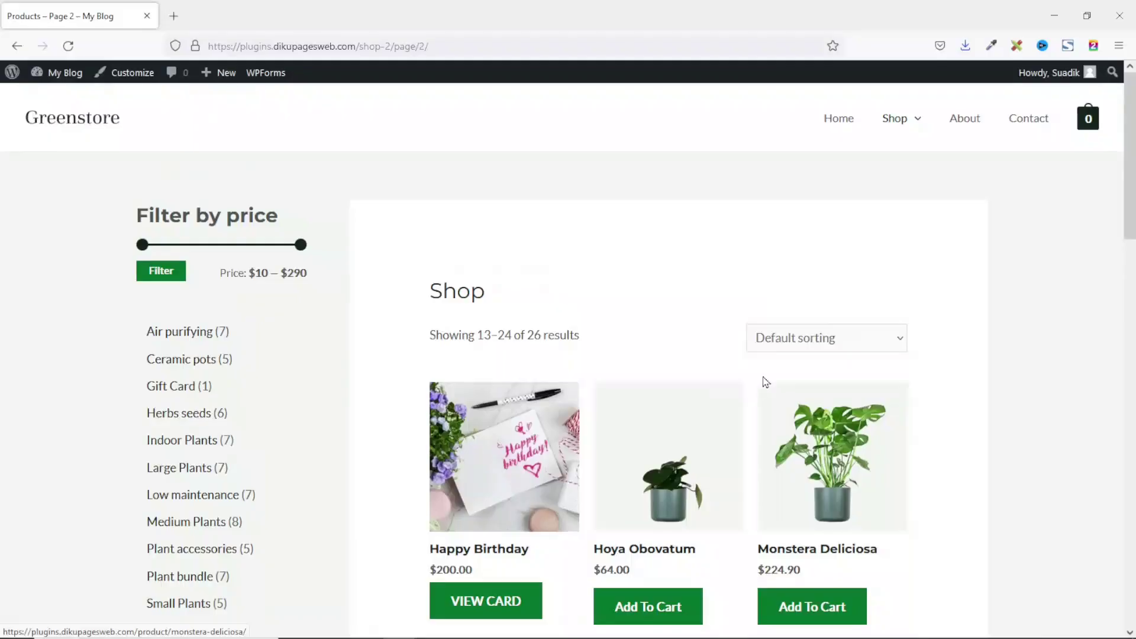
Step: Open the Happy Birthday gift card and fill in the sender name, birthday message, quantity and recipient e-mail
{"action": "scroll", "coordinate": [611, 324], "scroll_direction": "down", "scroll_amount": 3}
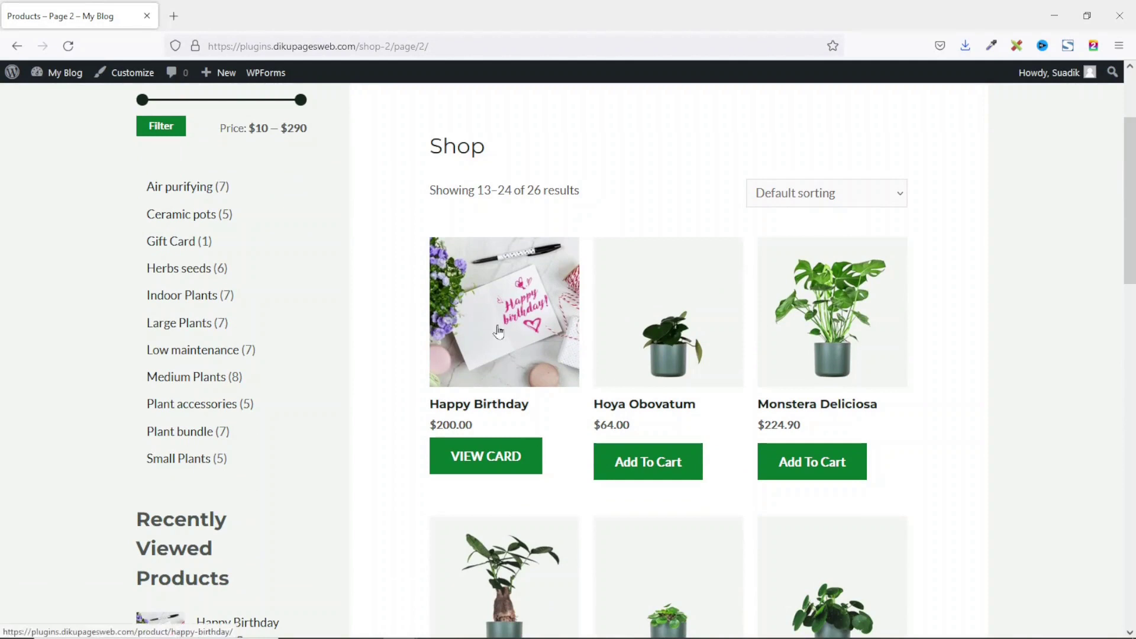
{"action": "left_click", "coordinate": [478, 462]}
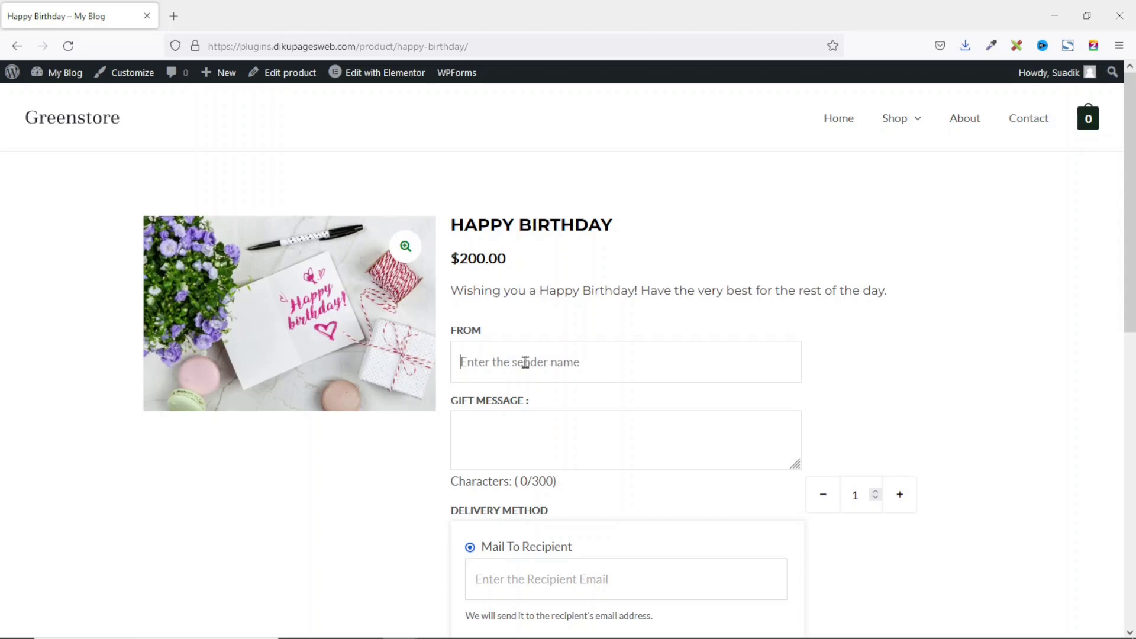
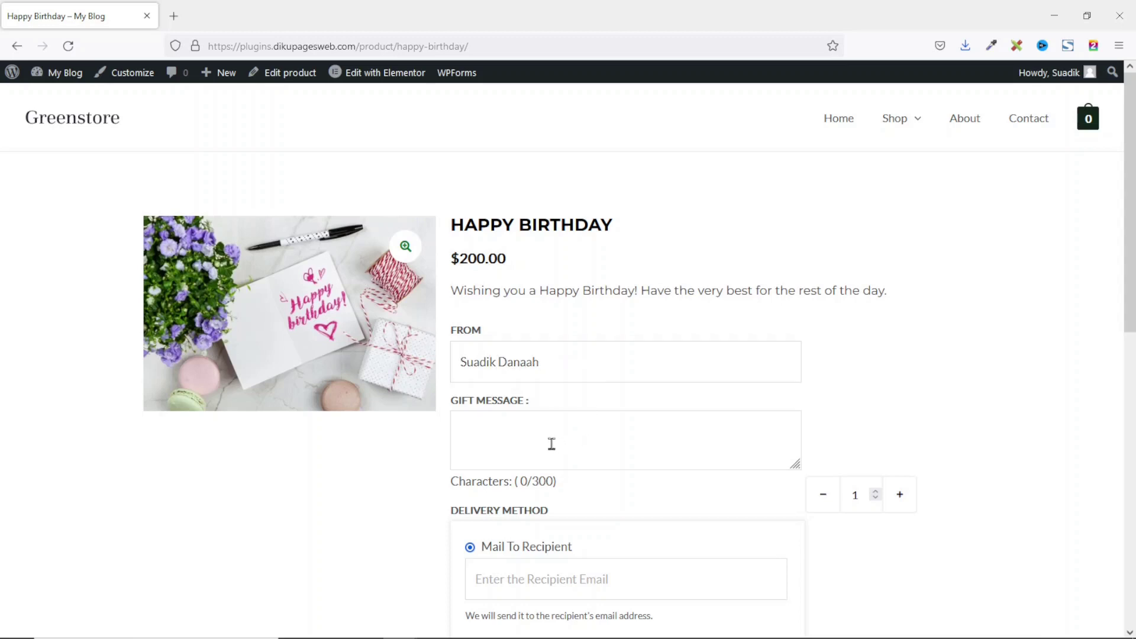
{"action": "type", "text": "Wishing you a Happy Birthday! Have the very best for the rest of the day."}
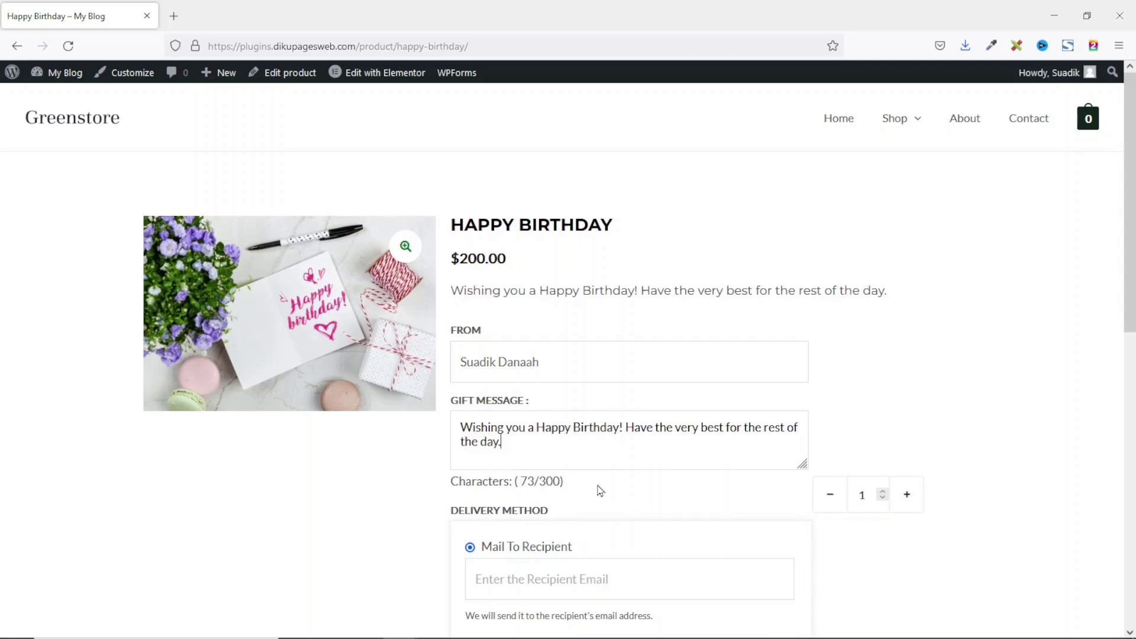
{"action": "scroll", "coordinate": [600, 491], "scroll_direction": "down", "scroll_amount": 1}
{"action": "left_click", "coordinate": [908, 431]}
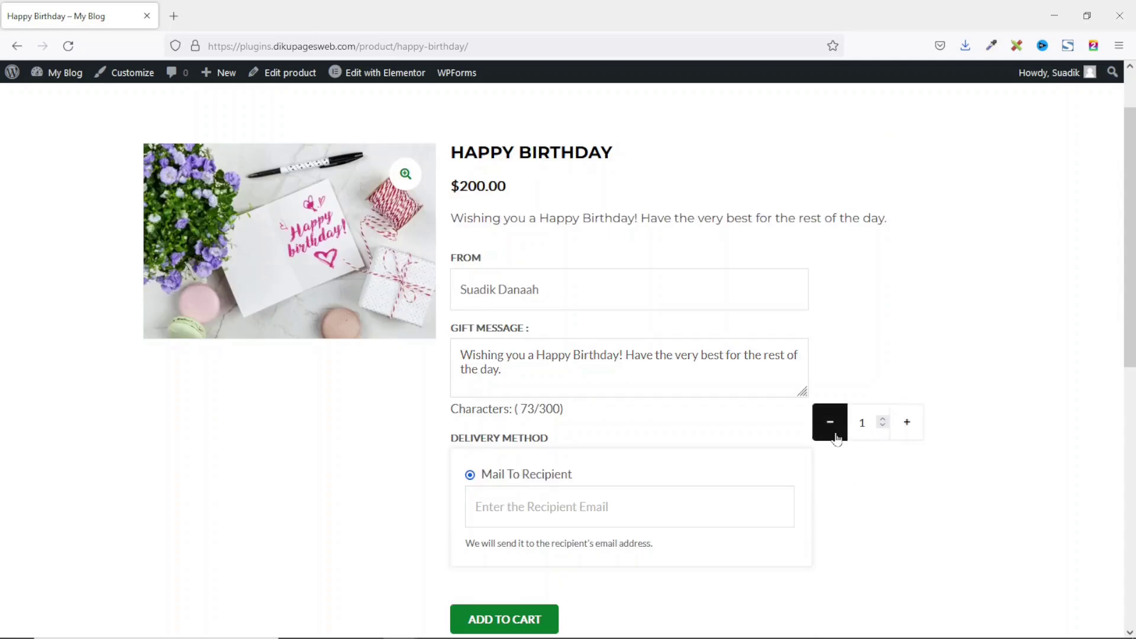
{"action": "scroll", "coordinate": [836, 439], "scroll_direction": "down", "scroll_amount": 1}
{"action": "left_click", "coordinate": [562, 440]}
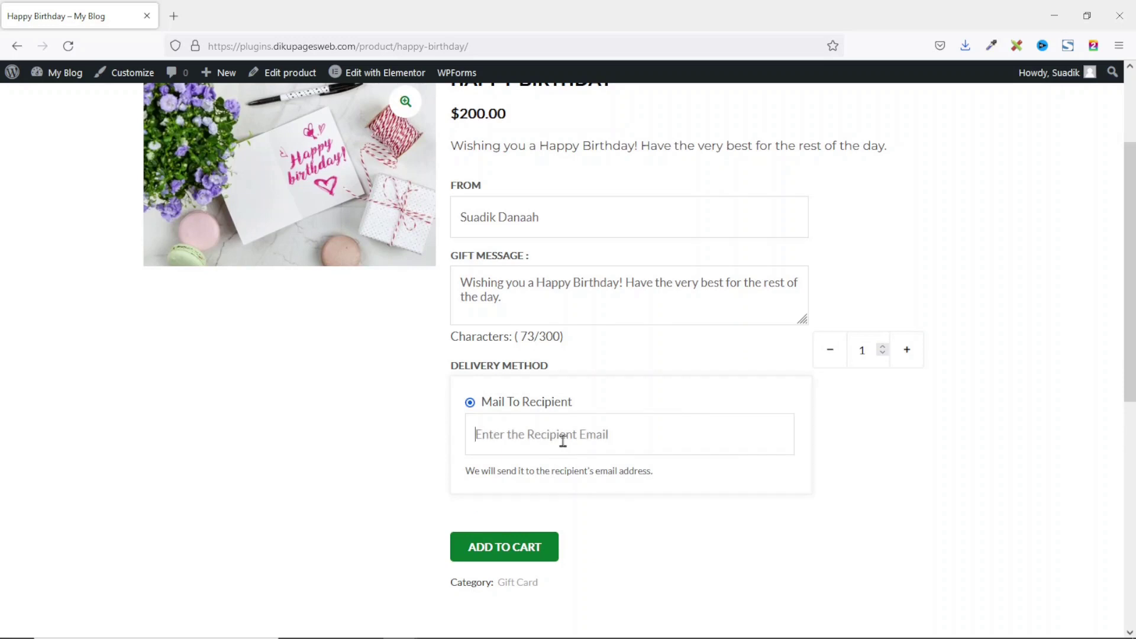
{"action": "key", "text": "ctrl+v"}
Step: Add the $200.00 Happy Birthday gift card to the cart and place the order at checkout
{"action": "left_click", "coordinate": [492, 553]}
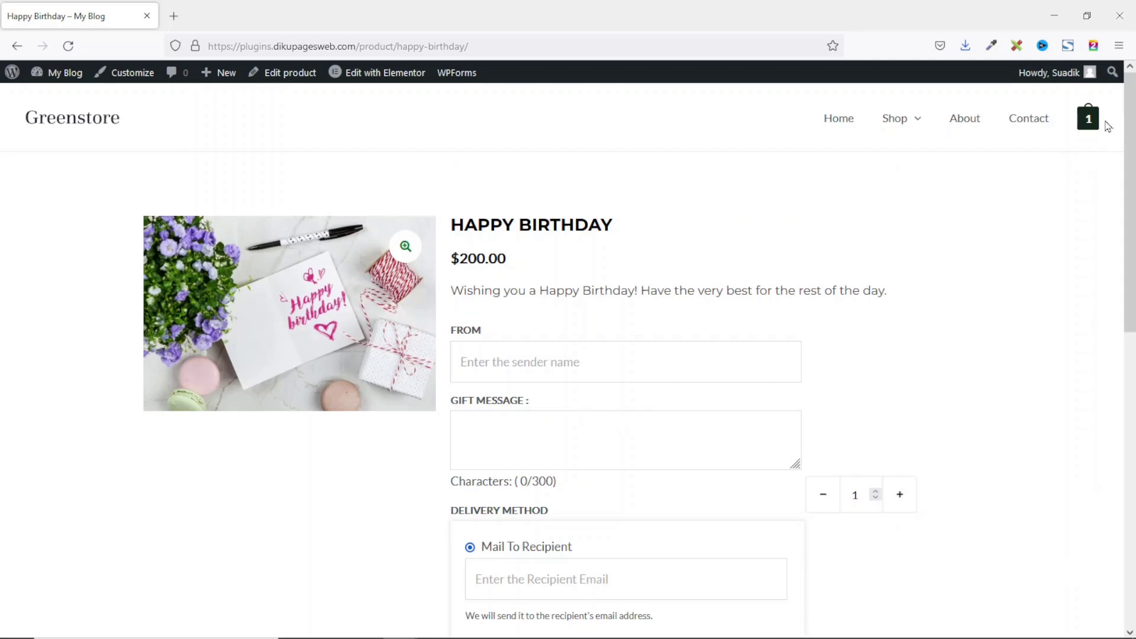
{"action": "mouse_move", "coordinate": [1088, 119]}
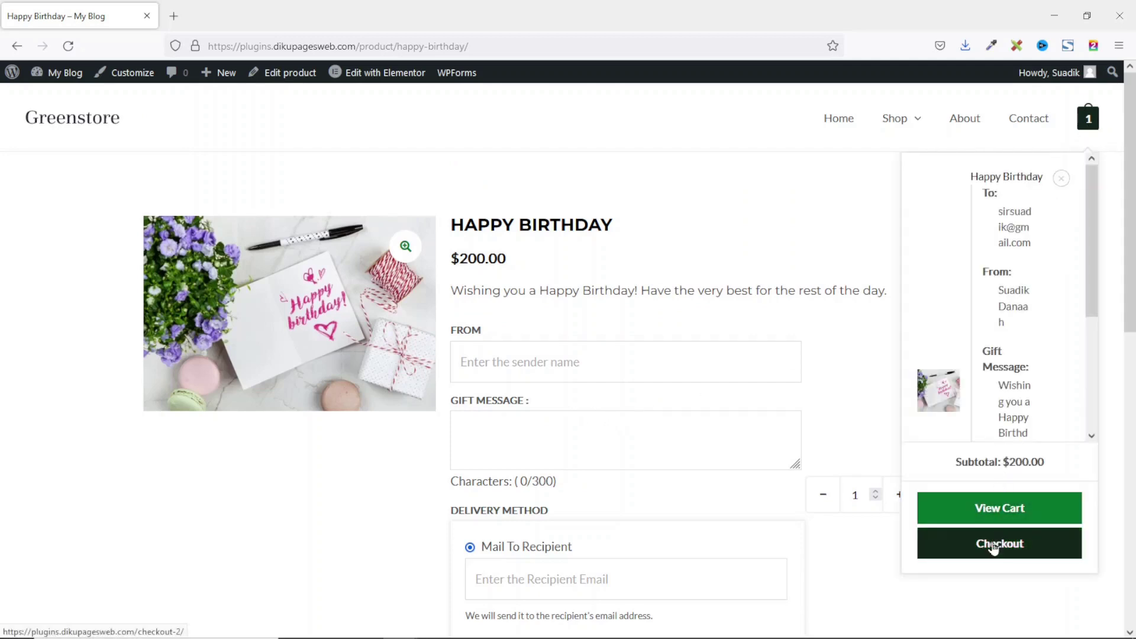
{"action": "left_click", "coordinate": [993, 545]}
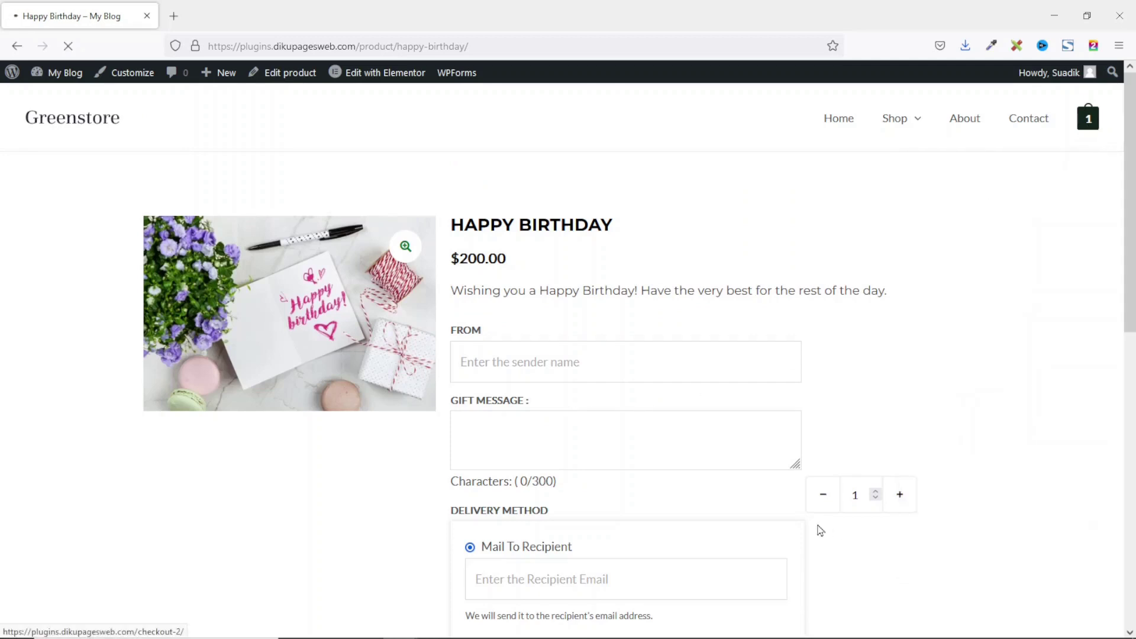
{"action": "scroll", "coordinate": [588, 330], "scroll_direction": "down", "scroll_amount": 3}
{"action": "scroll", "coordinate": [497, 384], "scroll_direction": "down", "scroll_amount": 10}
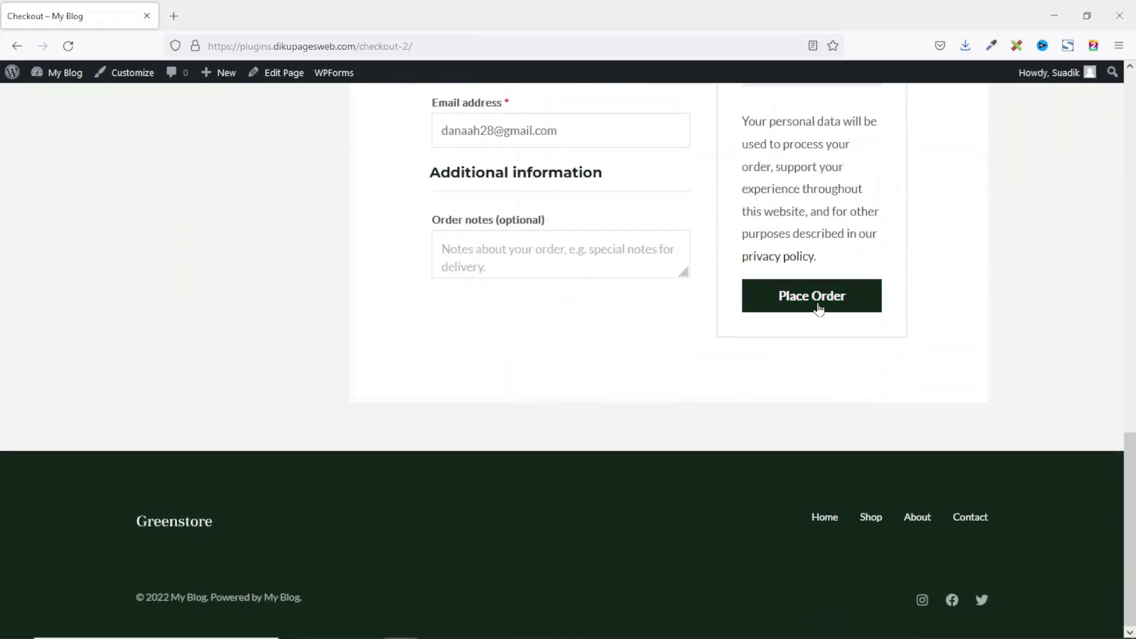
{"action": "left_click", "coordinate": [818, 306]}
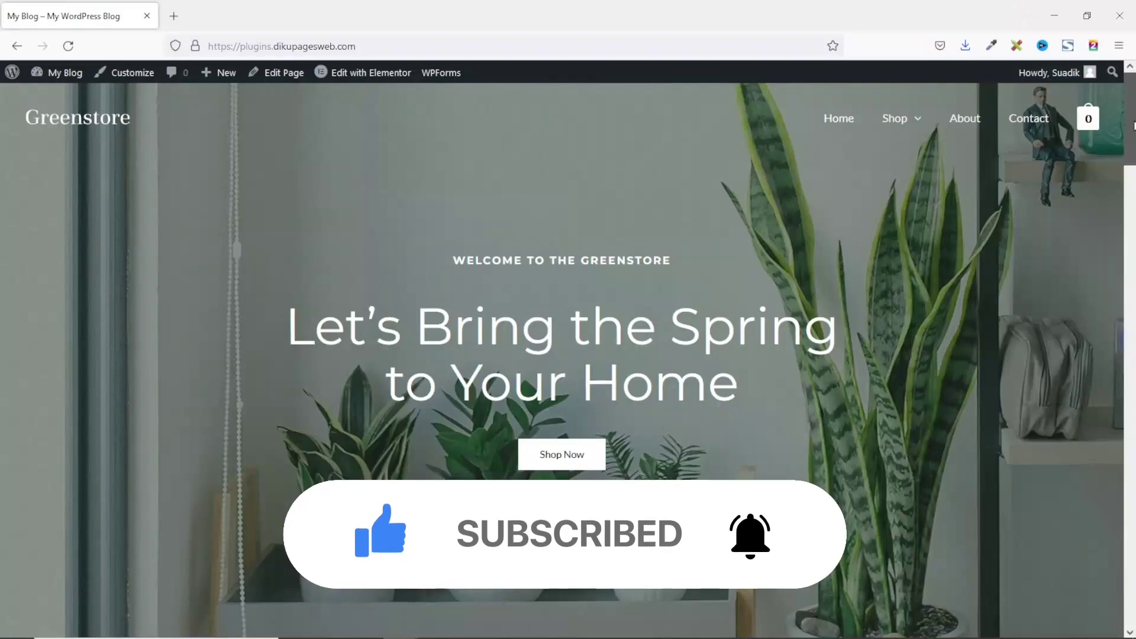
{"action": "left_click_drag", "start_coordinate": [1132, 129], "coordinate": [1021, 97]}
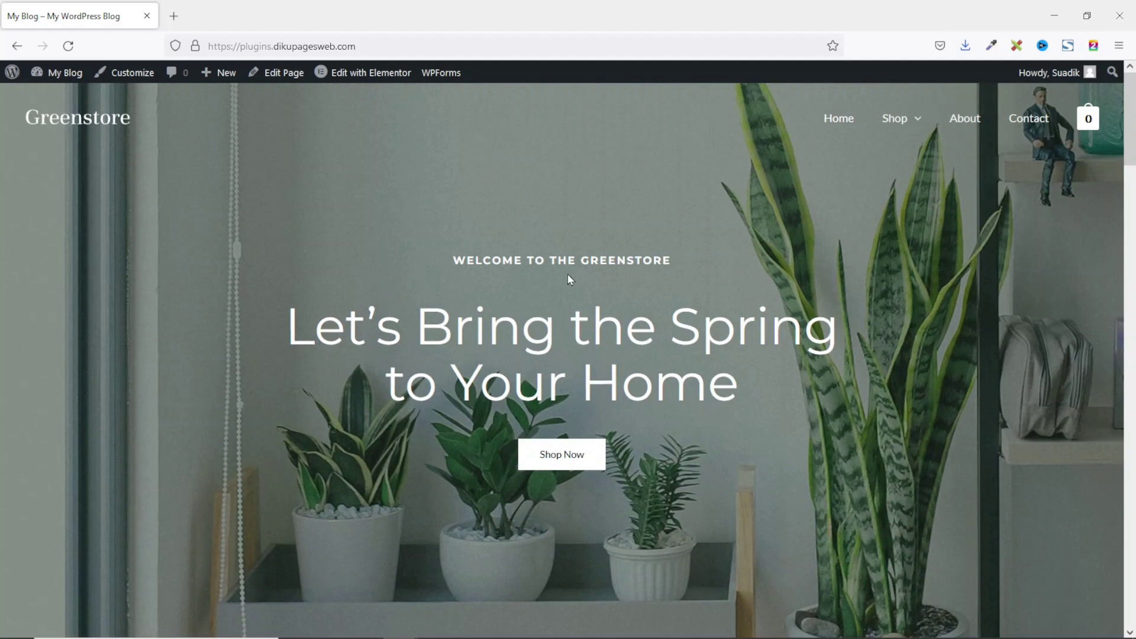
Step: From Dashboard, go to Plugins > Add New and search for 'Ultimate Gift Cards for WooCommerce'
{"action": "mouse_move", "coordinate": [59, 74]}
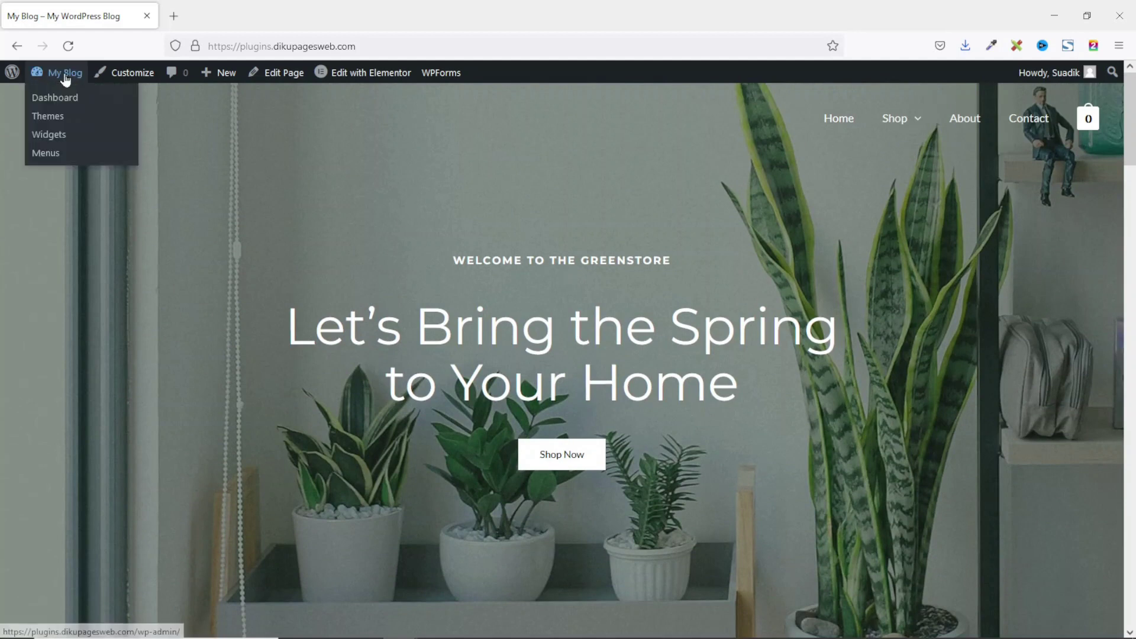
{"action": "left_click", "coordinate": [64, 106]}
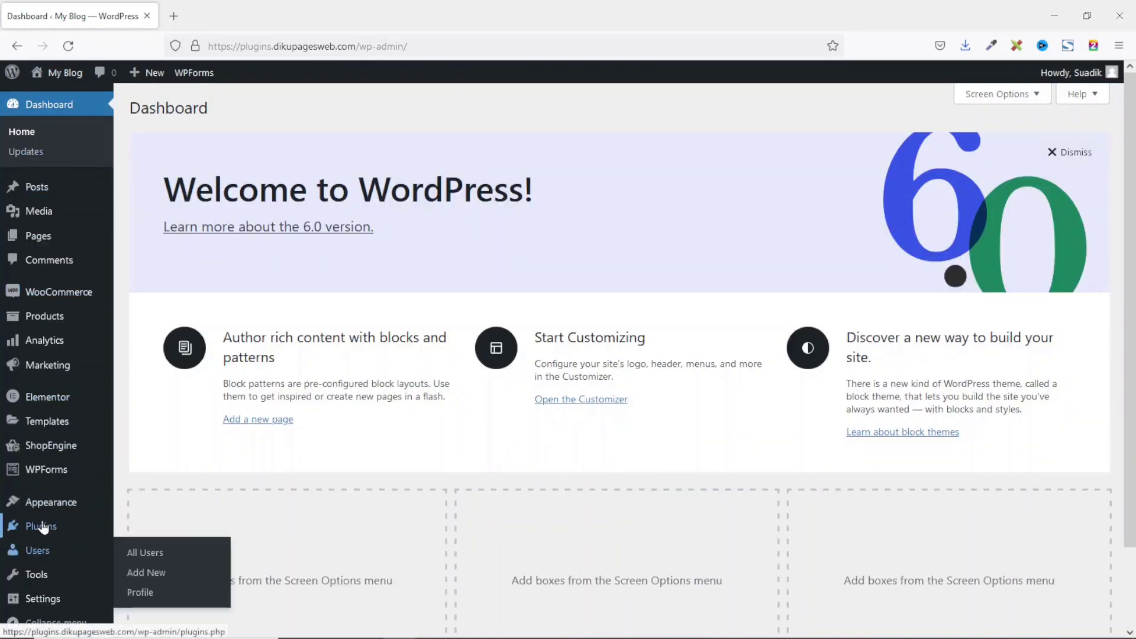
{"action": "mouse_move", "coordinate": [42, 527]}
{"action": "left_click", "coordinate": [161, 549]}
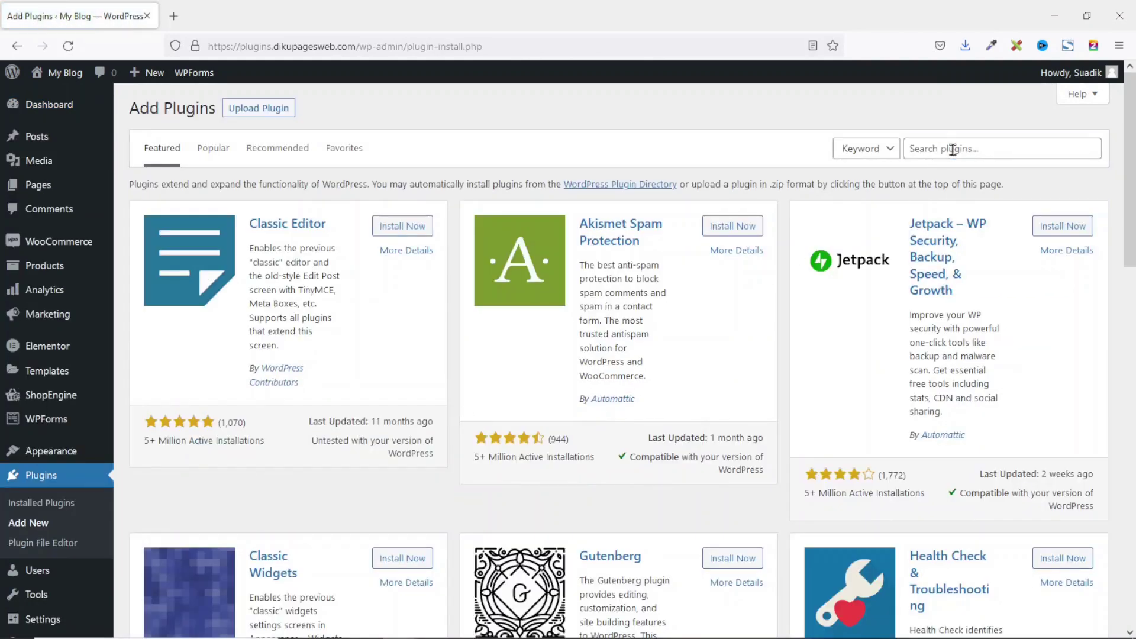
{"action": "left_click", "coordinate": [953, 150]}
{"action": "type", "text": "Ultimate Gift Cards for WooCommerce"}
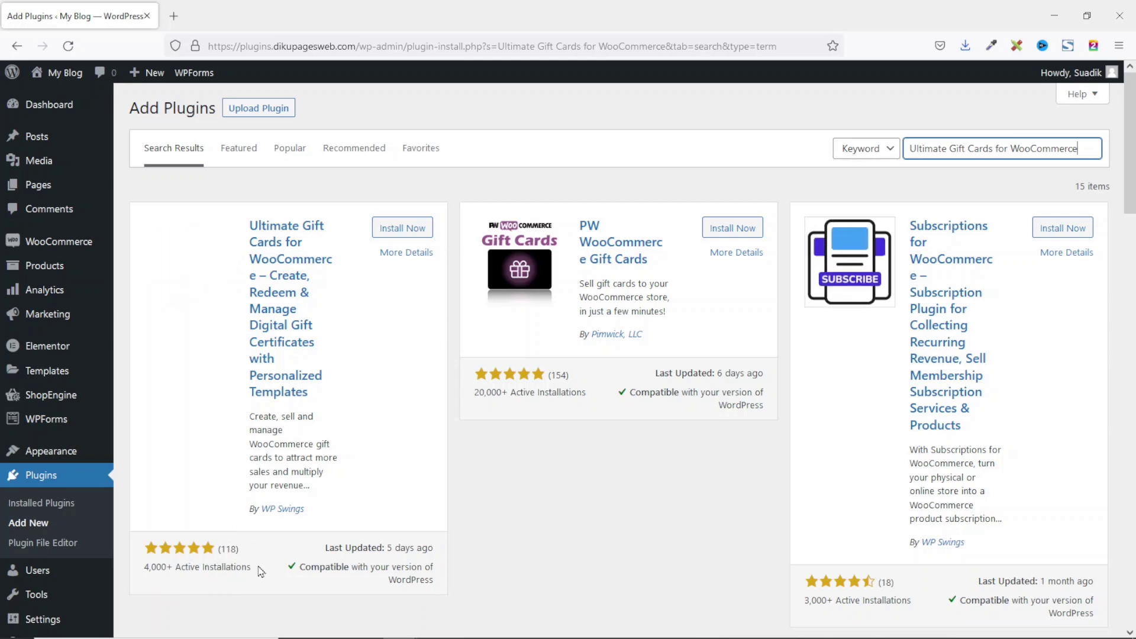
Step: Install and activate Ultimate Gift Cards for WooCommerce, then go to Gift Cards > Settings
{"action": "left_click", "coordinate": [398, 229]}
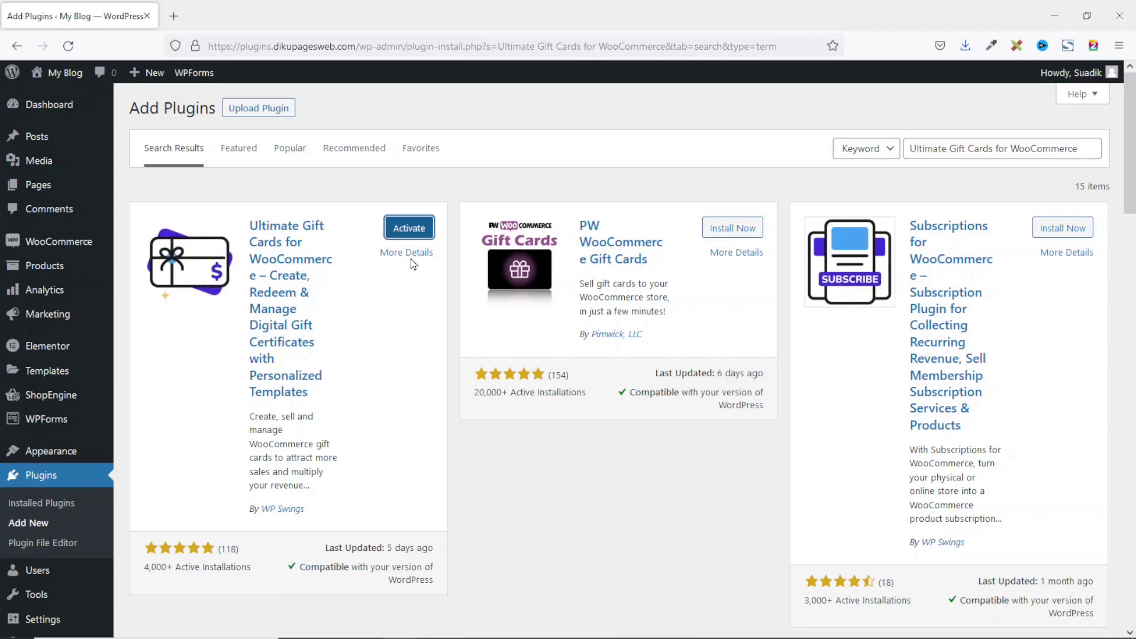
{"action": "left_click", "coordinate": [412, 231]}
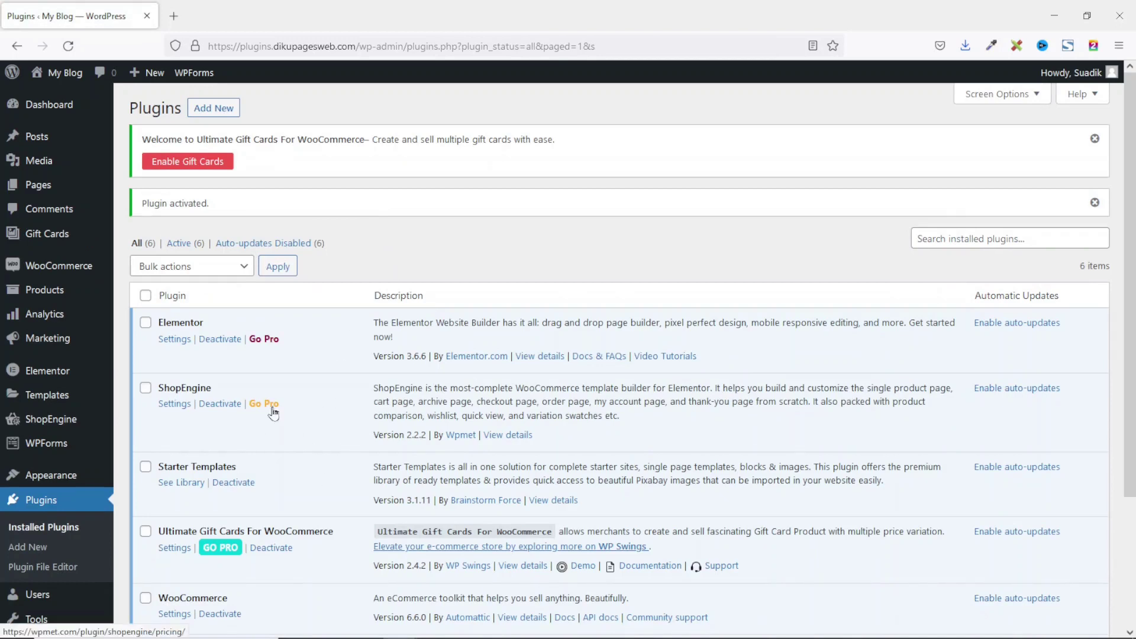
{"action": "mouse_move", "coordinate": [57, 243]}
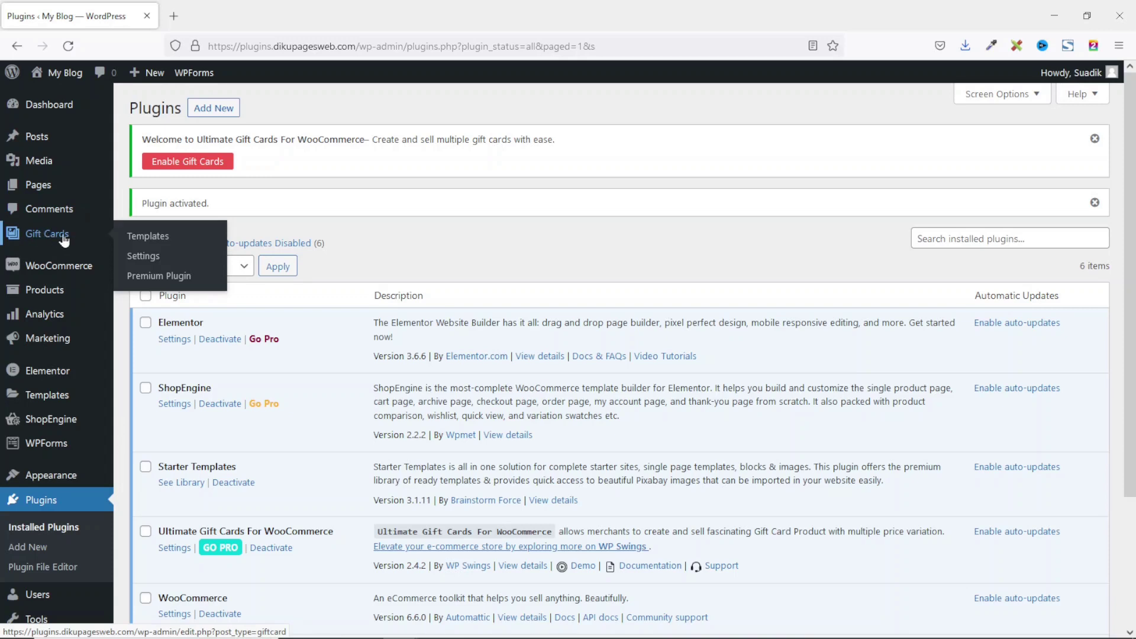
{"action": "left_click", "coordinate": [144, 257]}
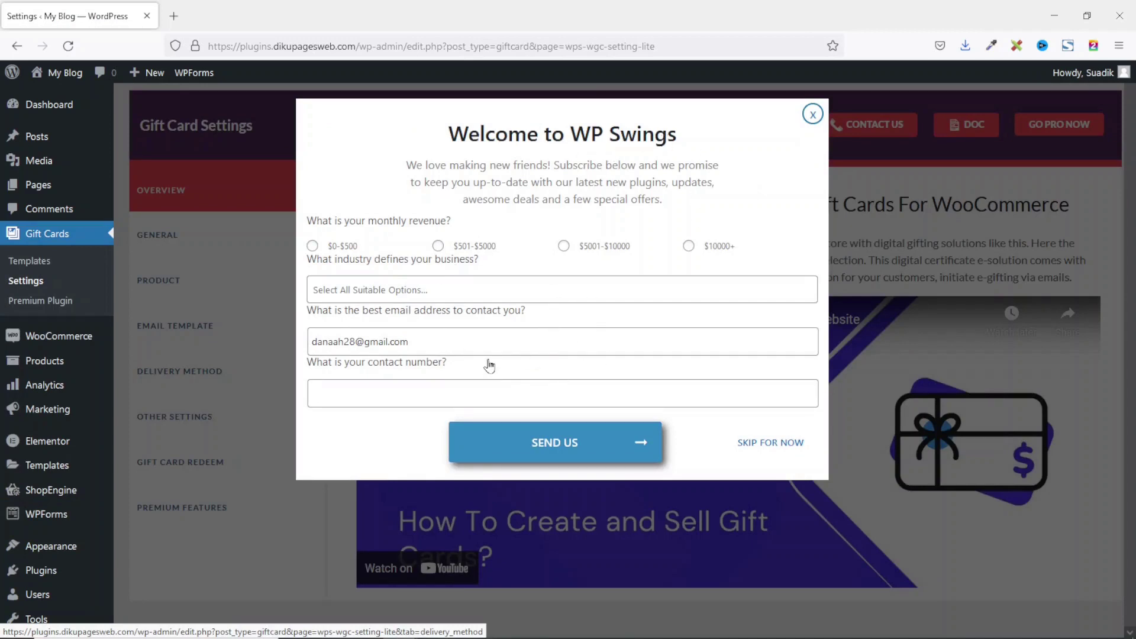
Step: Skip the WP Swings welcome popup and switch to the GENERAL gift card settings
{"action": "left_click", "coordinate": [742, 445]}
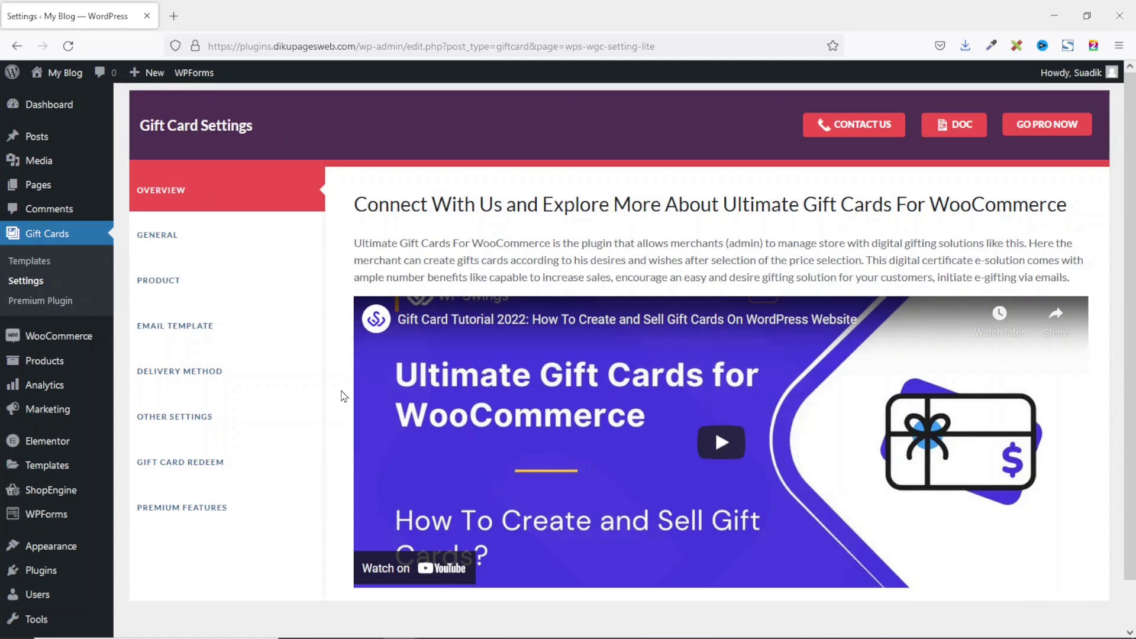
{"action": "left_click", "coordinate": [148, 237]}
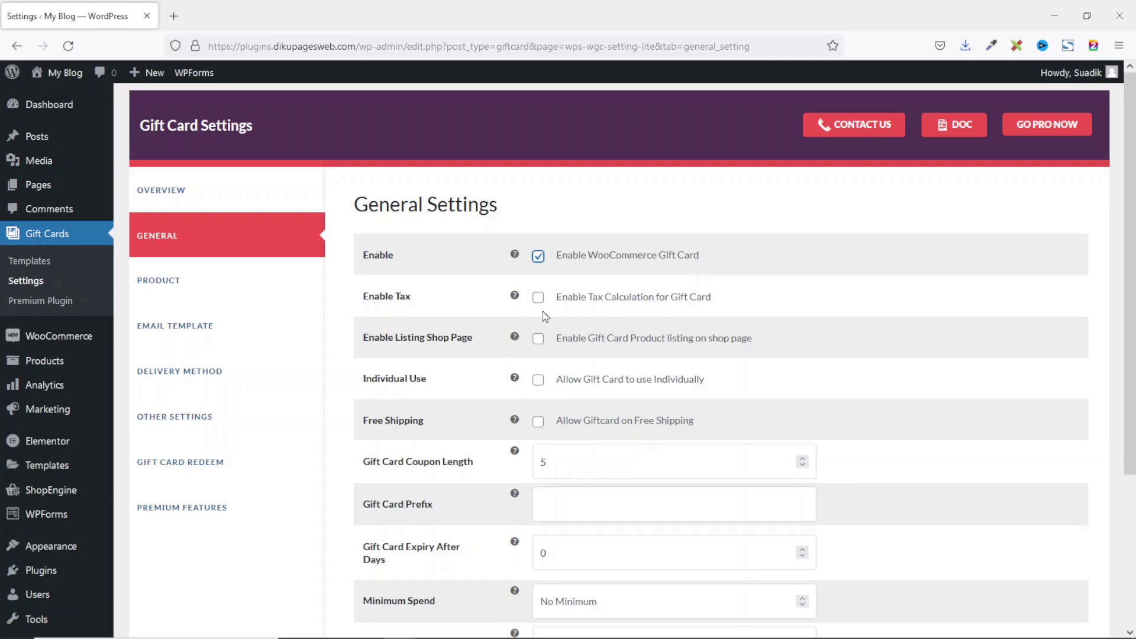
Step: Enable Listing Shop Page and Individual Use, adjust coupon length, and set the gift card prefix to DK
{"action": "left_click", "coordinate": [539, 343]}
{"action": "left_click", "coordinate": [537, 385]}
{"action": "left_click", "coordinate": [803, 461]}
{"action": "left_click", "coordinate": [803, 460]}
{"action": "left_click", "coordinate": [619, 505]}
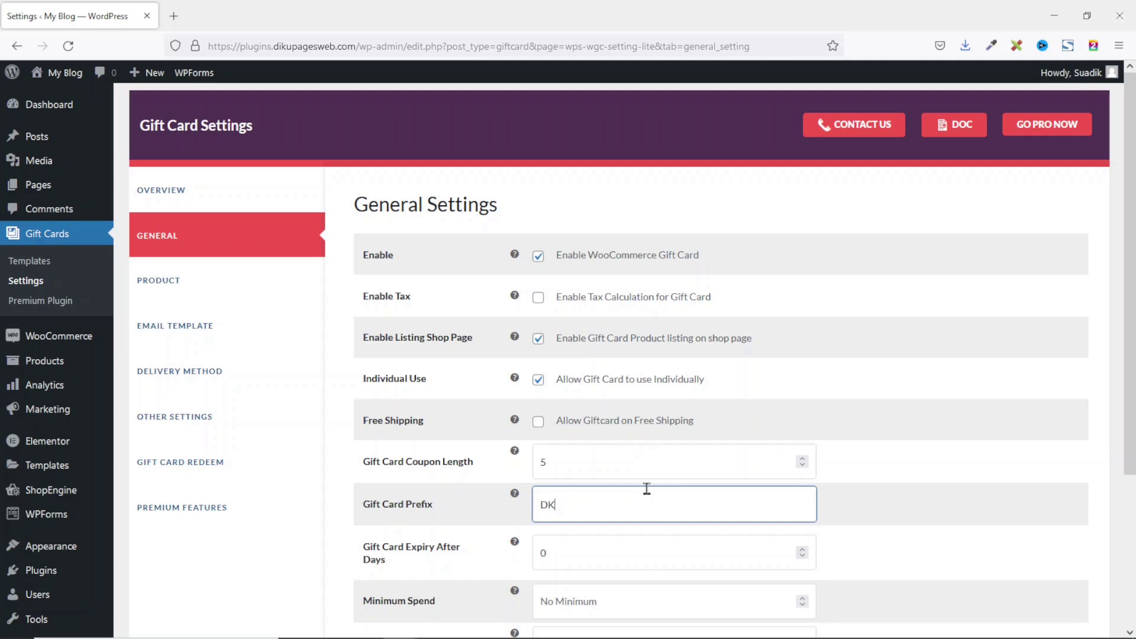
{"action": "scroll", "coordinate": [647, 489], "scroll_direction": "down", "scroll_amount": 3}
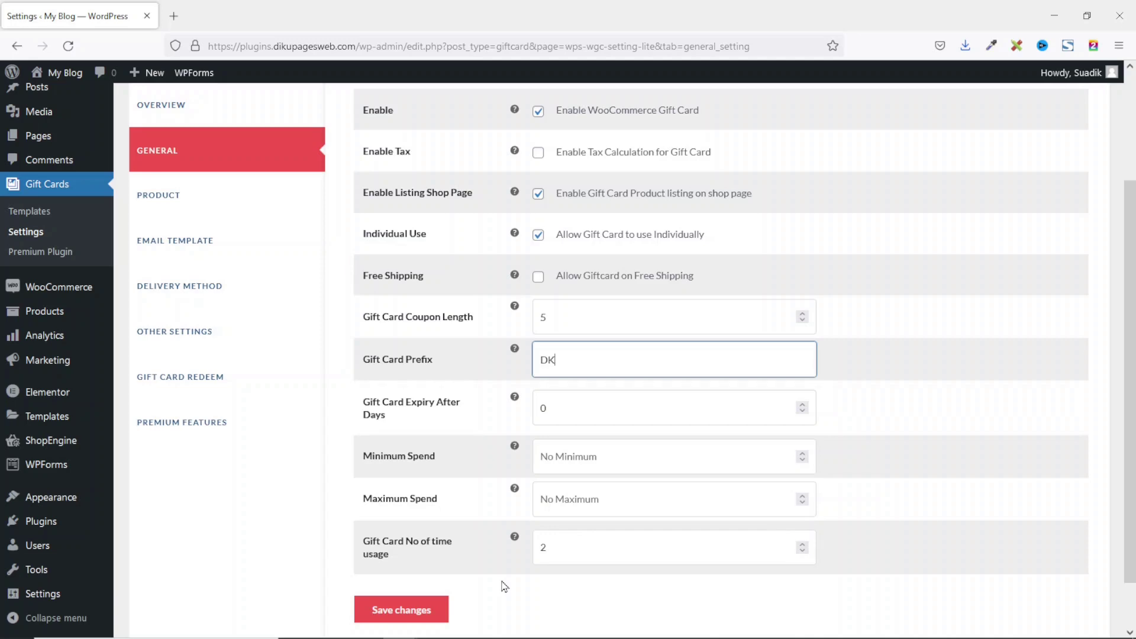
Step: Change Gift Card No of time usage from 2 to 0 and save the general settings
{"action": "double_click", "coordinate": [599, 547]}
{"action": "type", "text": "0"}
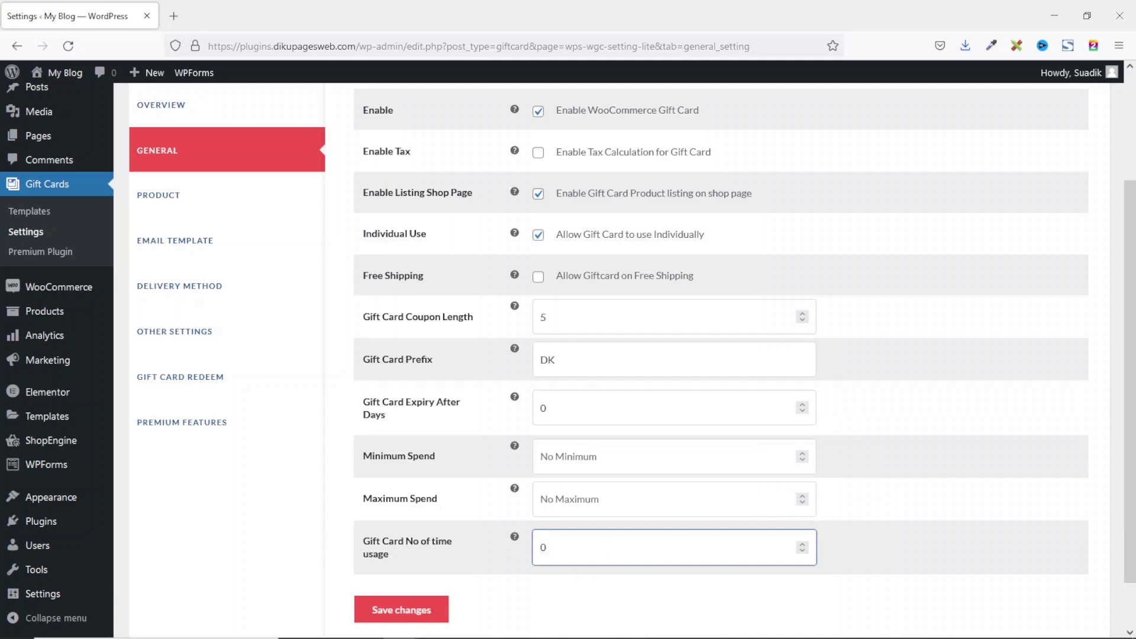
{"action": "left_click", "coordinate": [376, 611]}
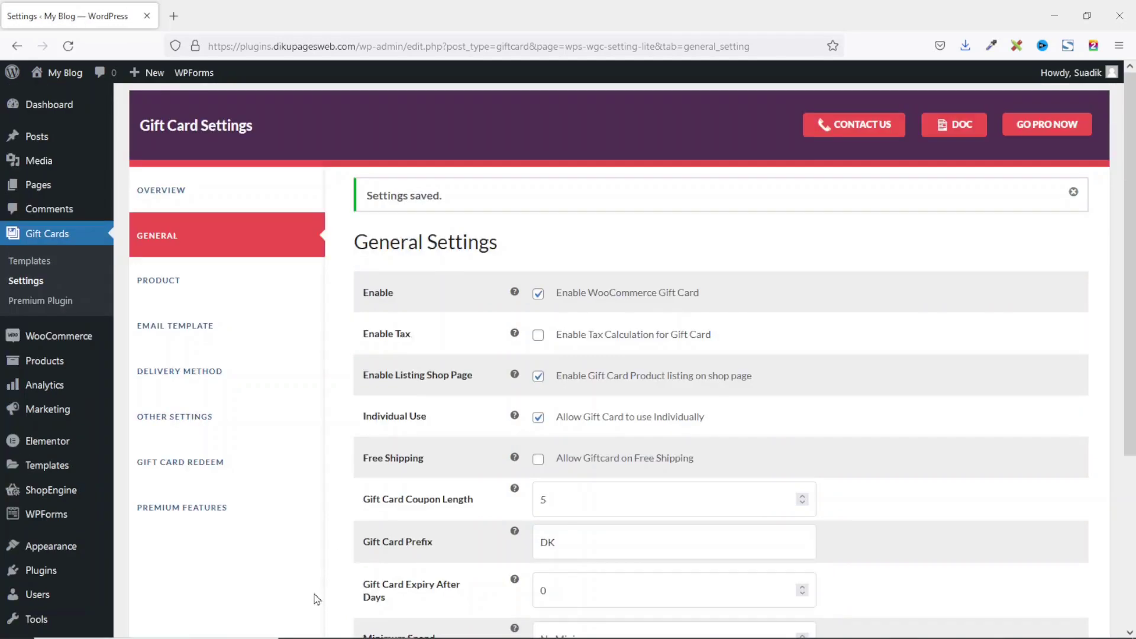
Step: On the PRODUCT tab, save with Exclude Sale Items enabled and no products excluded
{"action": "left_click", "coordinate": [155, 283]}
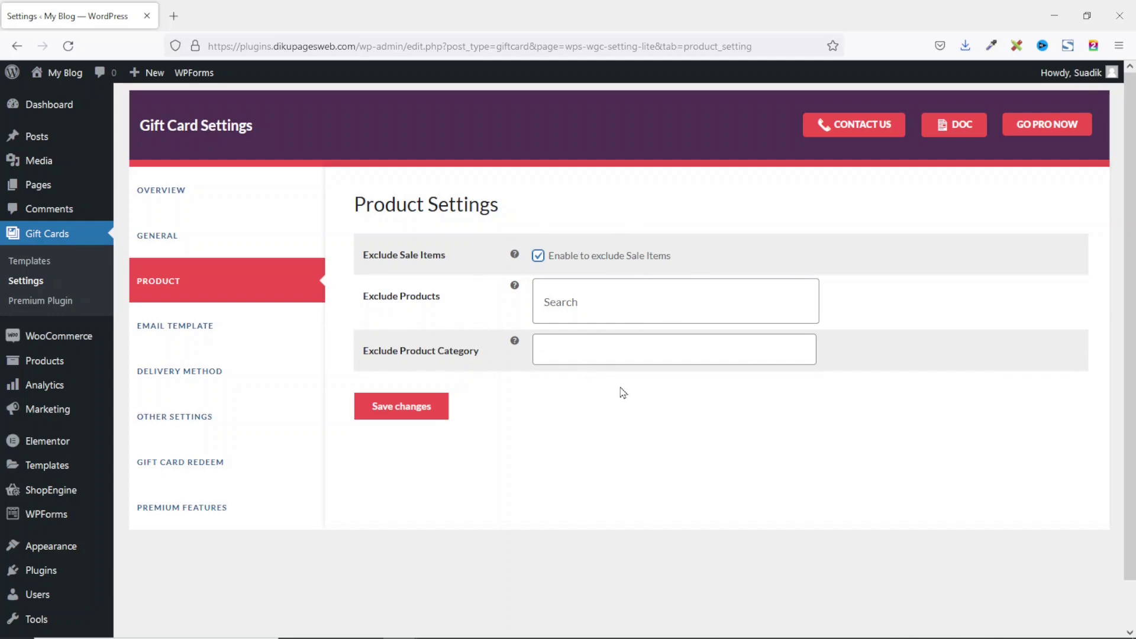
{"action": "left_click", "coordinate": [598, 307]}
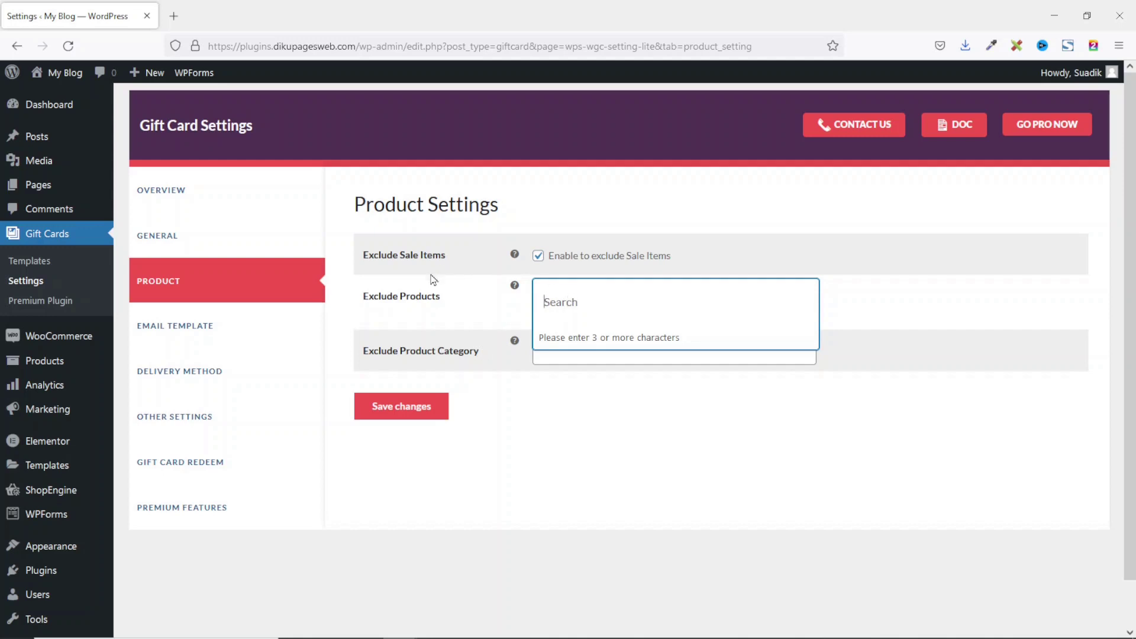
{"action": "left_click", "coordinate": [419, 417]}
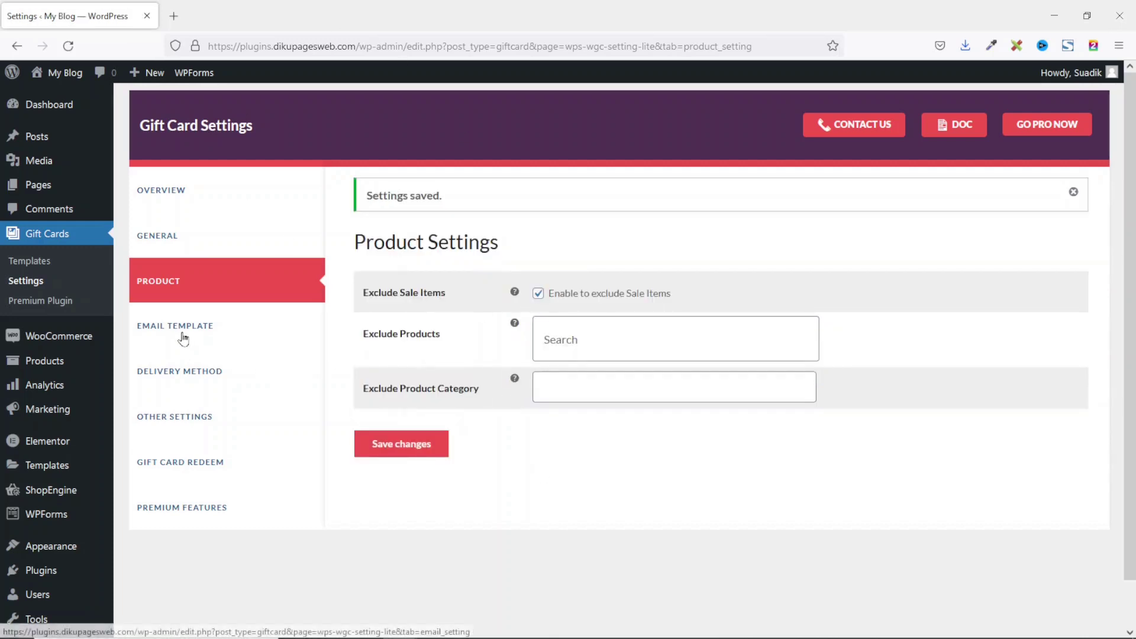
Step: Open the EMAIL TEMPLATE tab and start Upload Logo for the default email logo
{"action": "left_click", "coordinate": [263, 338]}
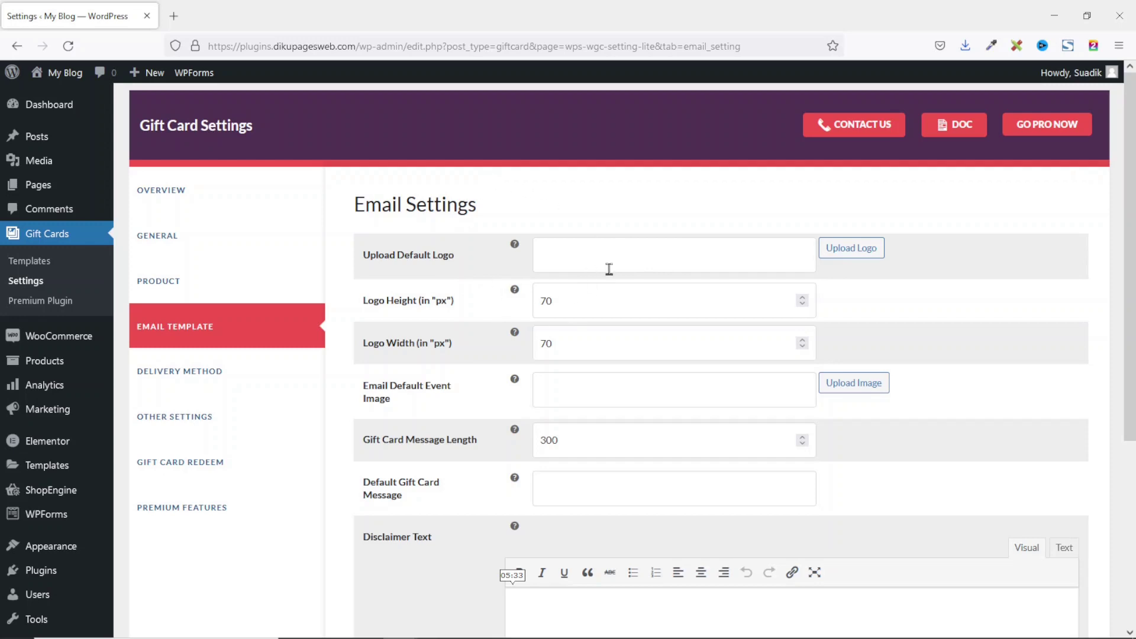
{"action": "left_click", "coordinate": [856, 249]}
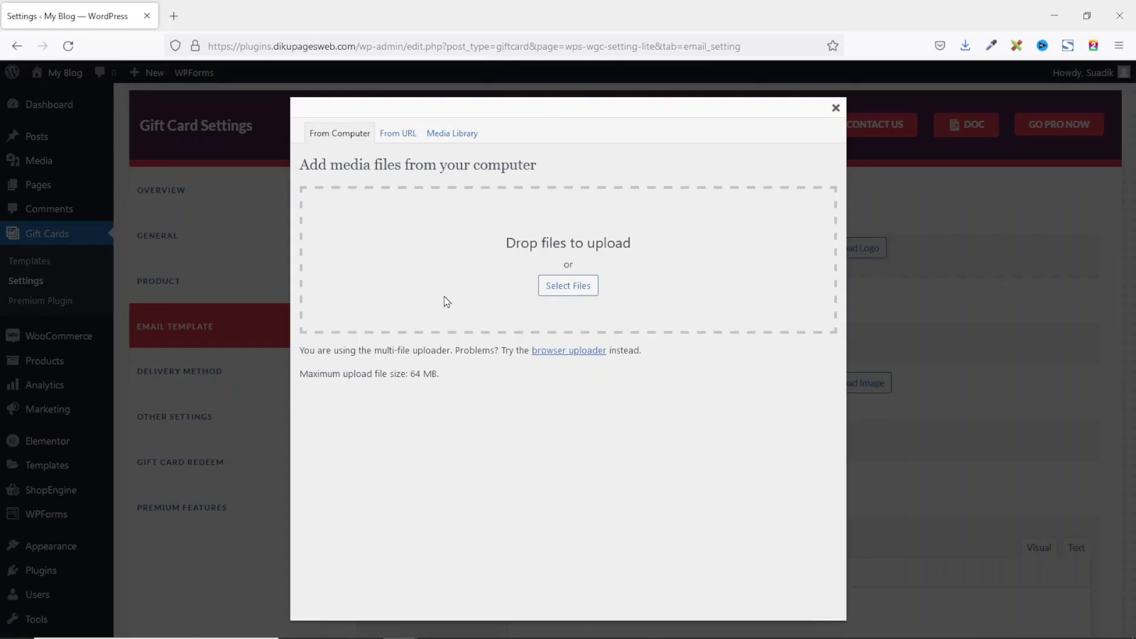
Step: Insert the 'giftcard' media library image as the default email logo and check its 70 px height
{"action": "left_click", "coordinate": [453, 135]}
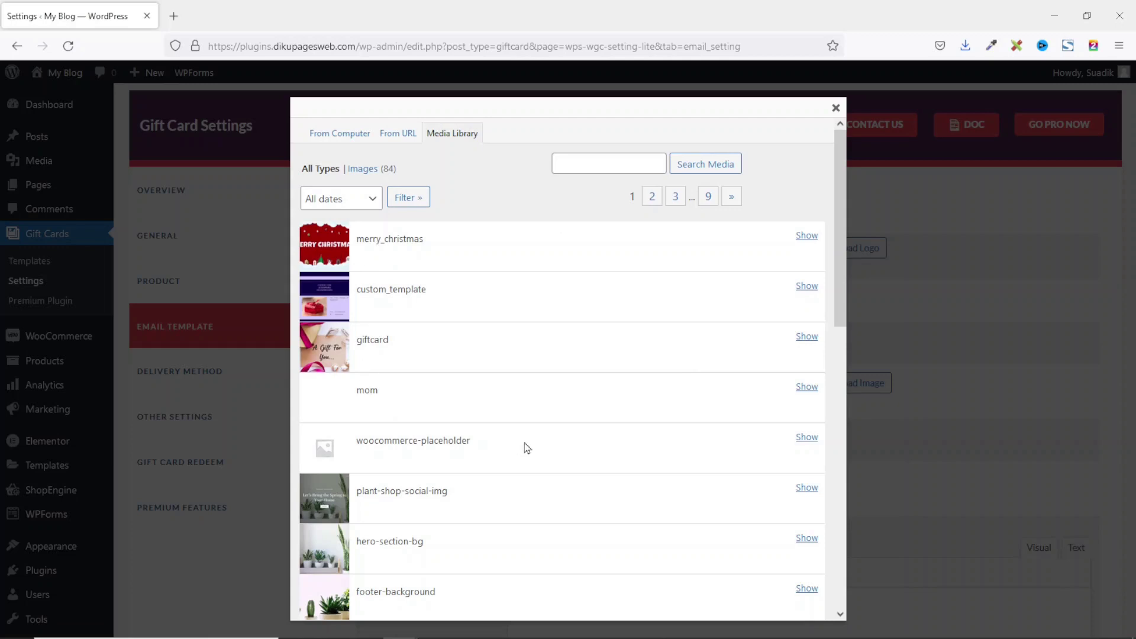
{"action": "left_click", "coordinate": [806, 338]}
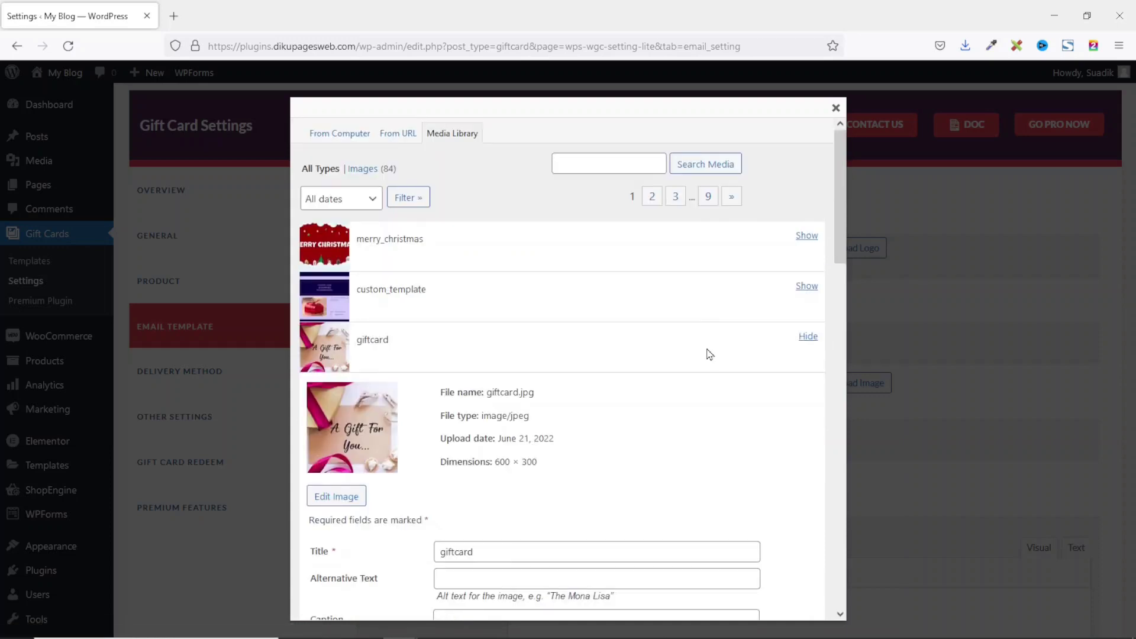
{"action": "left_click", "coordinate": [472, 524]}
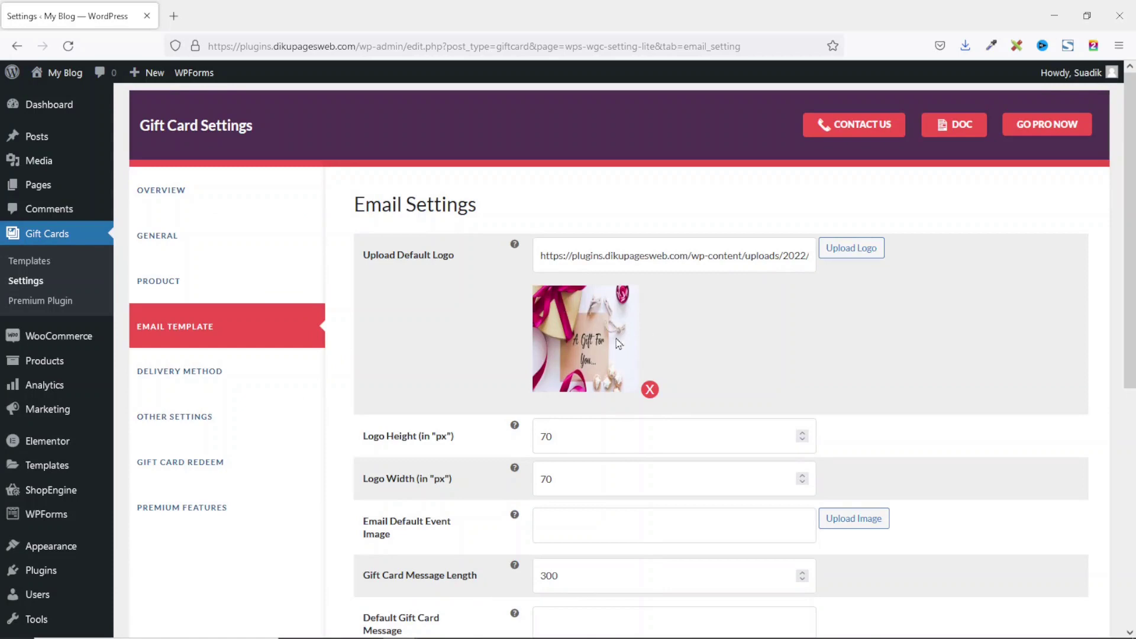
{"action": "scroll", "coordinate": [685, 363], "scroll_direction": "down", "scroll_amount": 1}
{"action": "left_click", "coordinate": [595, 365]}
Step: Confirm the 70 px logo width, then upload happy-birthday.jpg and insert it as the default event image
{"action": "left_click", "coordinate": [587, 414]}
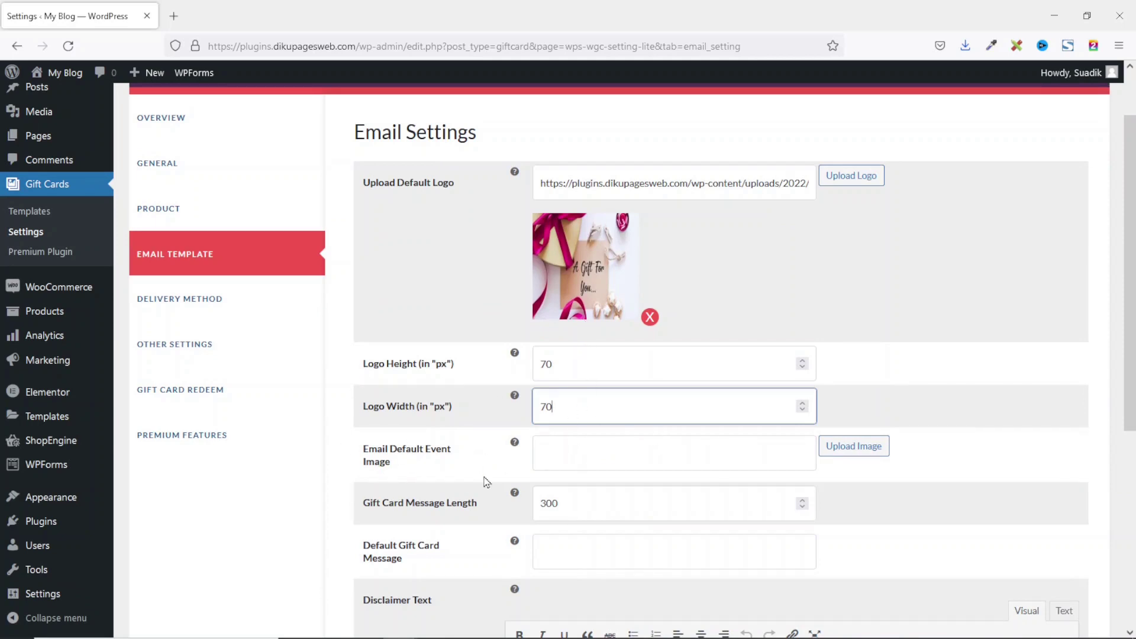
{"action": "mouse_move", "coordinate": [517, 445]}
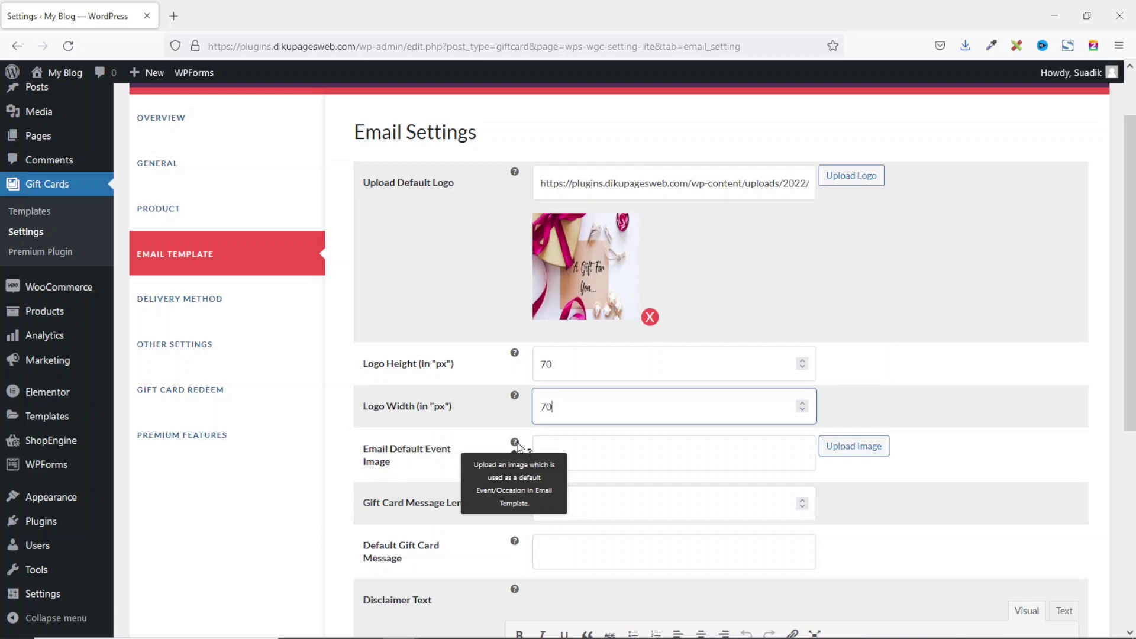
{"action": "left_click", "coordinate": [848, 452]}
{"action": "key", "text": "alt+Tab"}
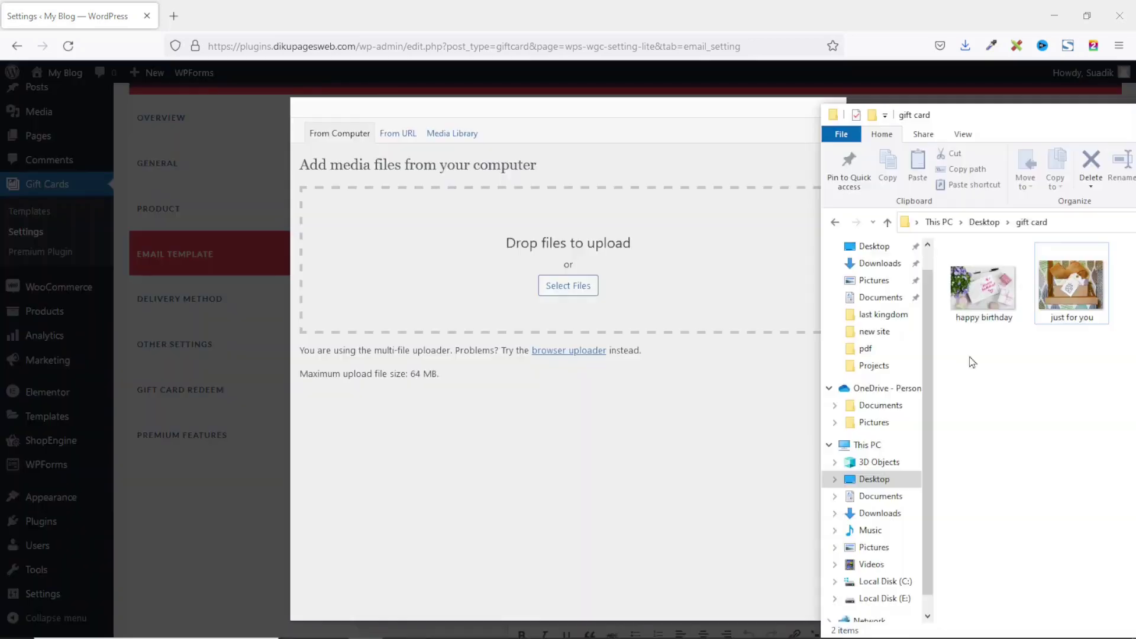
{"action": "left_click", "coordinate": [987, 290]}
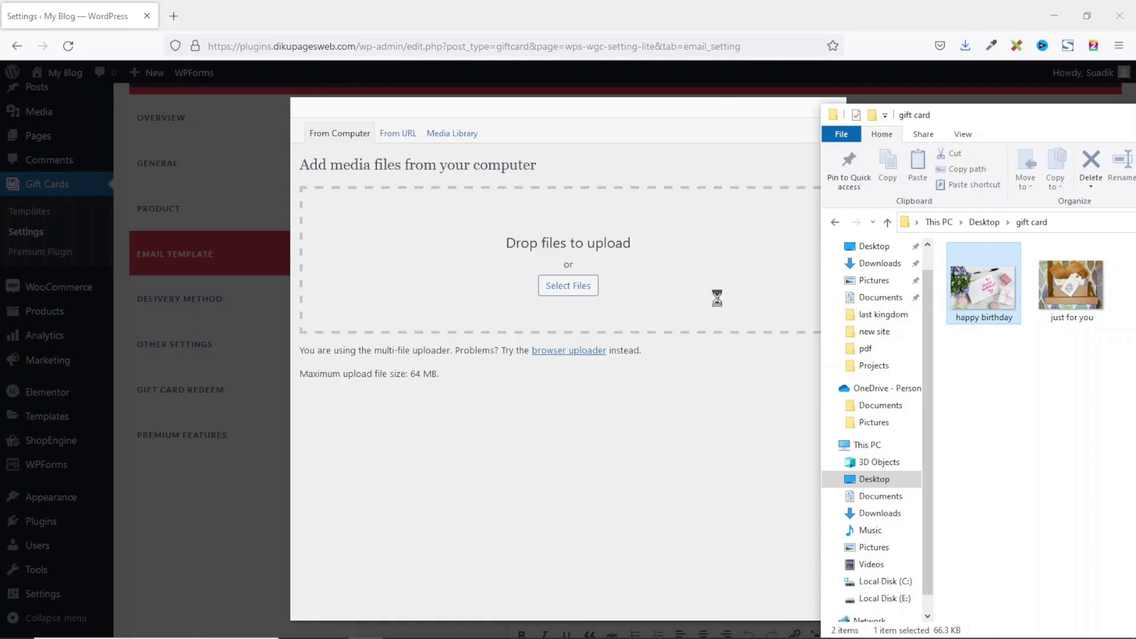
{"action": "left_click_drag", "start_coordinate": [580, 282], "coordinate": [574, 294]}
{"action": "scroll", "coordinate": [640, 422], "scroll_direction": "down", "scroll_amount": 5}
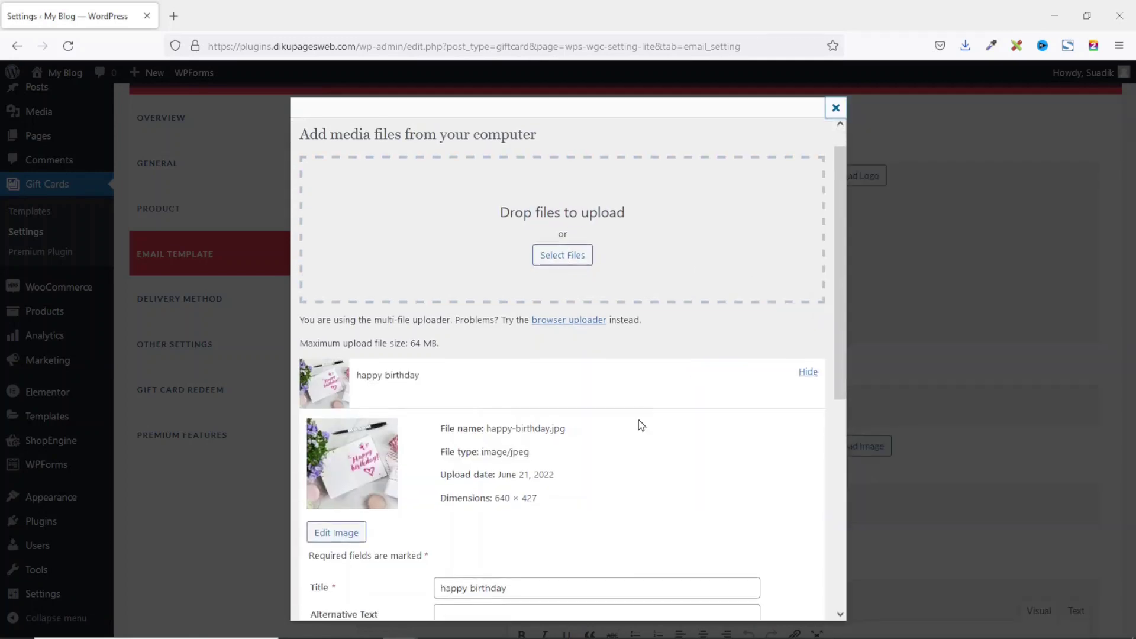
{"action": "scroll", "coordinate": [639, 418], "scroll_direction": "down", "scroll_amount": 2}
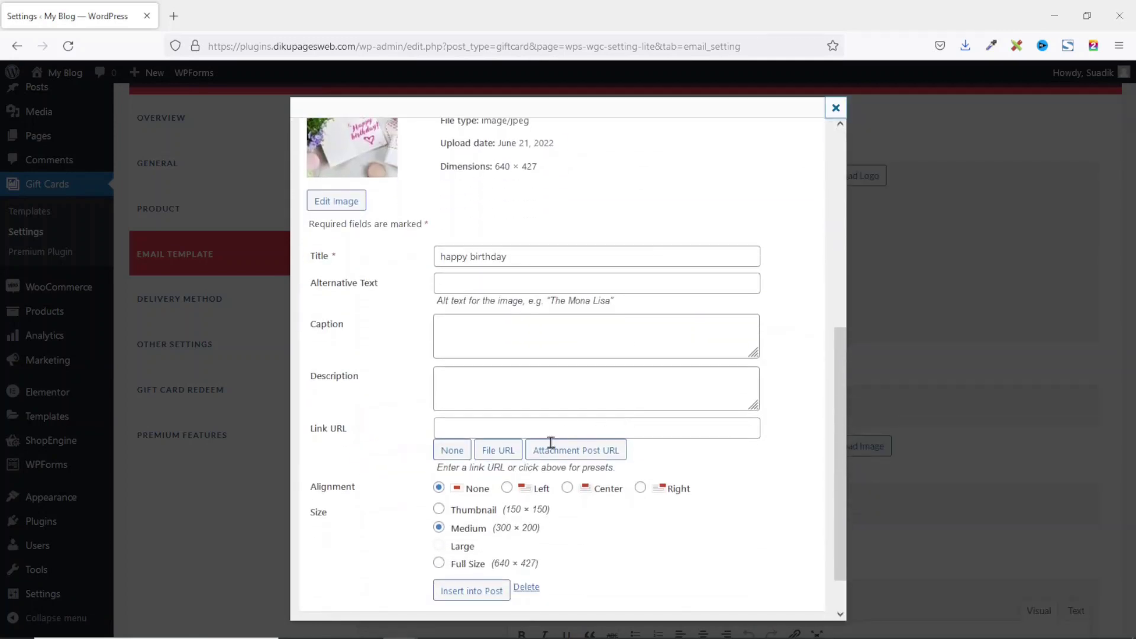
{"action": "left_click", "coordinate": [466, 592]}
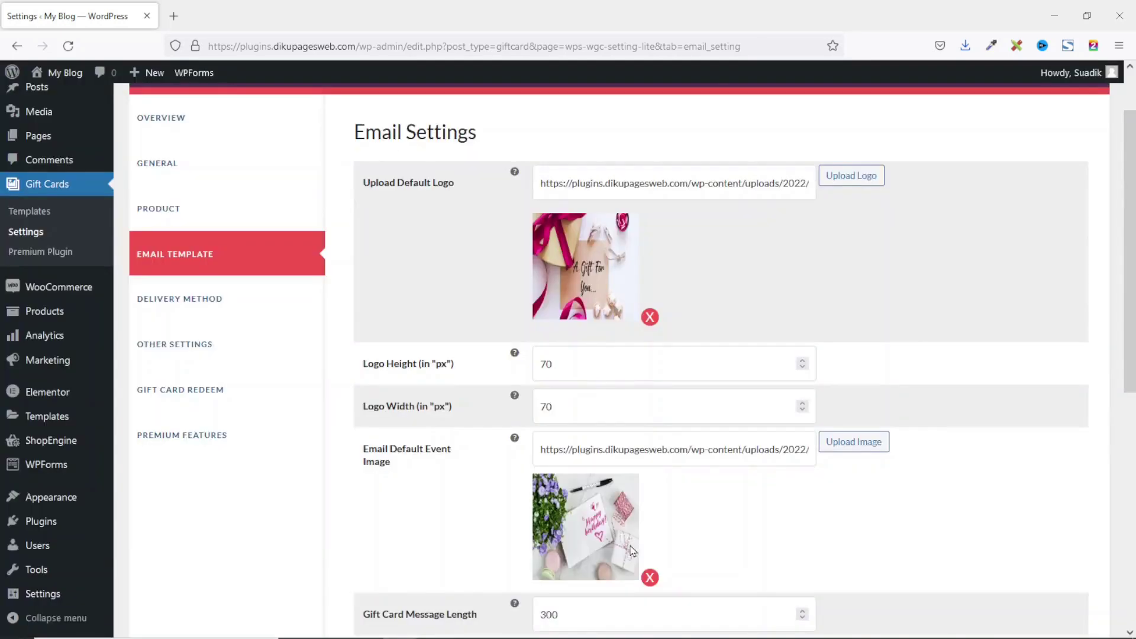
Step: Review the 300-character gift card message length, then expand the Mail Settings section
{"action": "scroll", "coordinate": [787, 513], "scroll_direction": "down", "scroll_amount": 4}
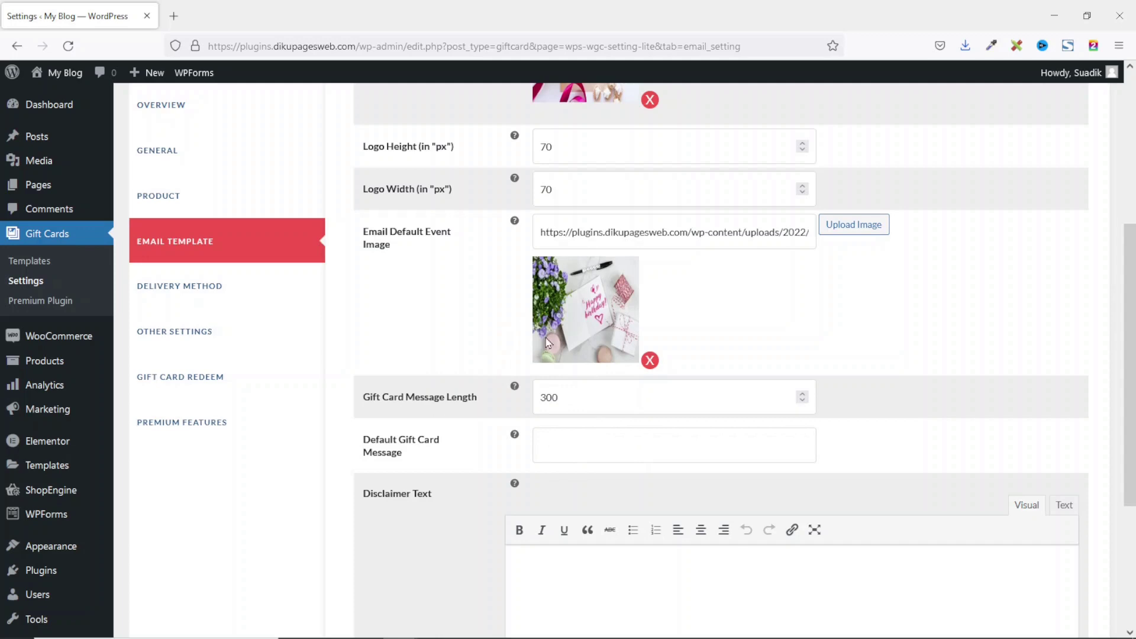
{"action": "left_click", "coordinate": [581, 398]}
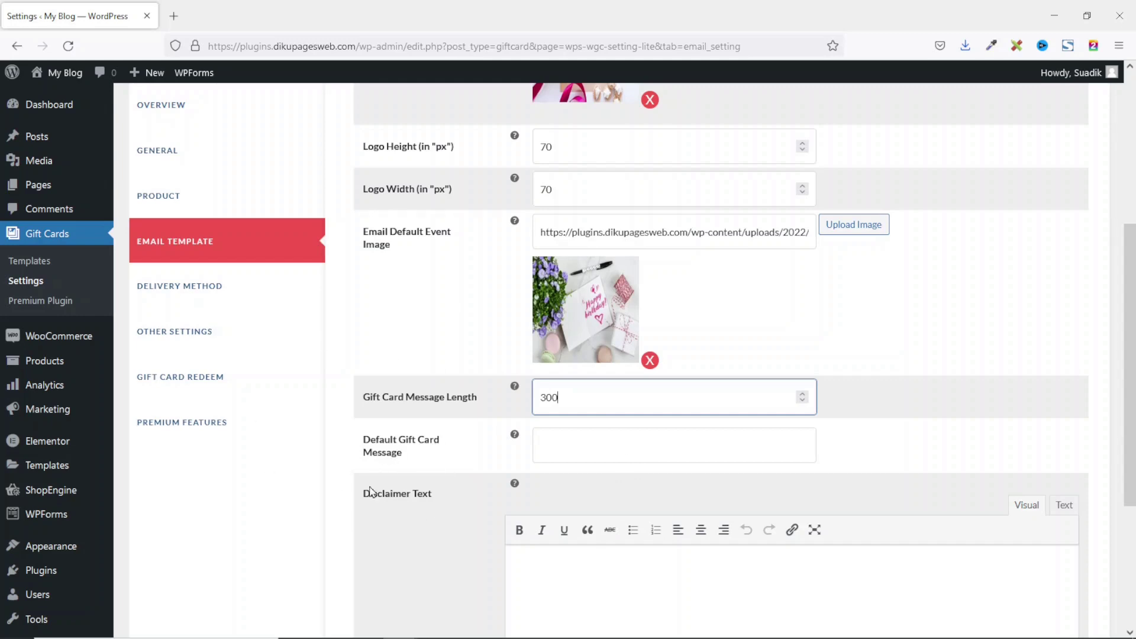
{"action": "scroll", "coordinate": [438, 444], "scroll_direction": "down", "scroll_amount": 3}
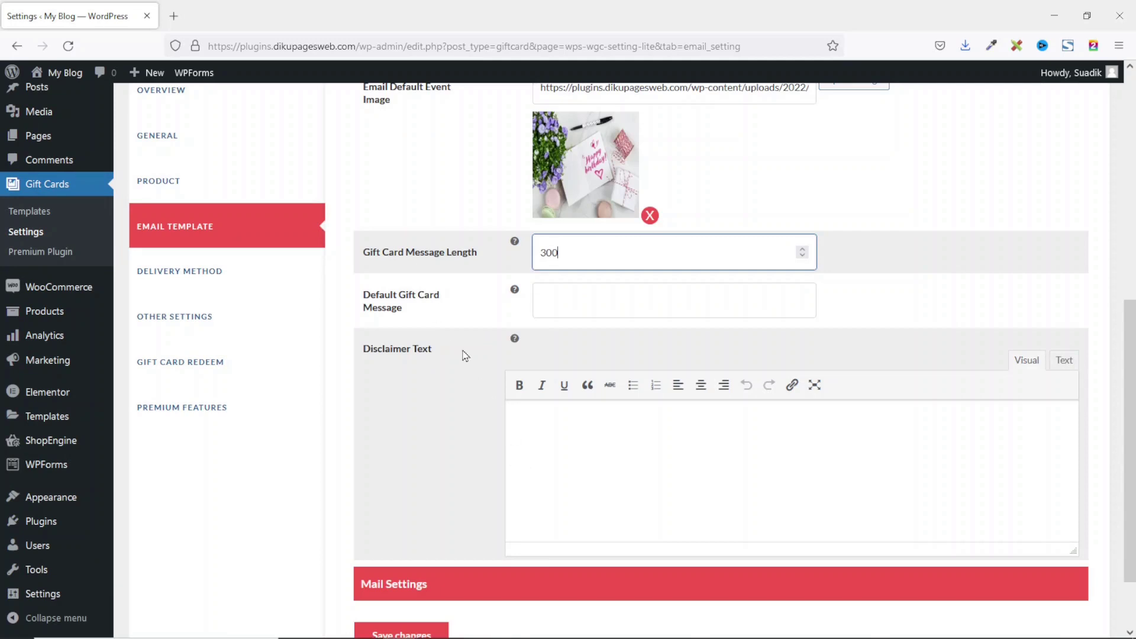
{"action": "scroll", "coordinate": [525, 456], "scroll_direction": "down", "scroll_amount": 2}
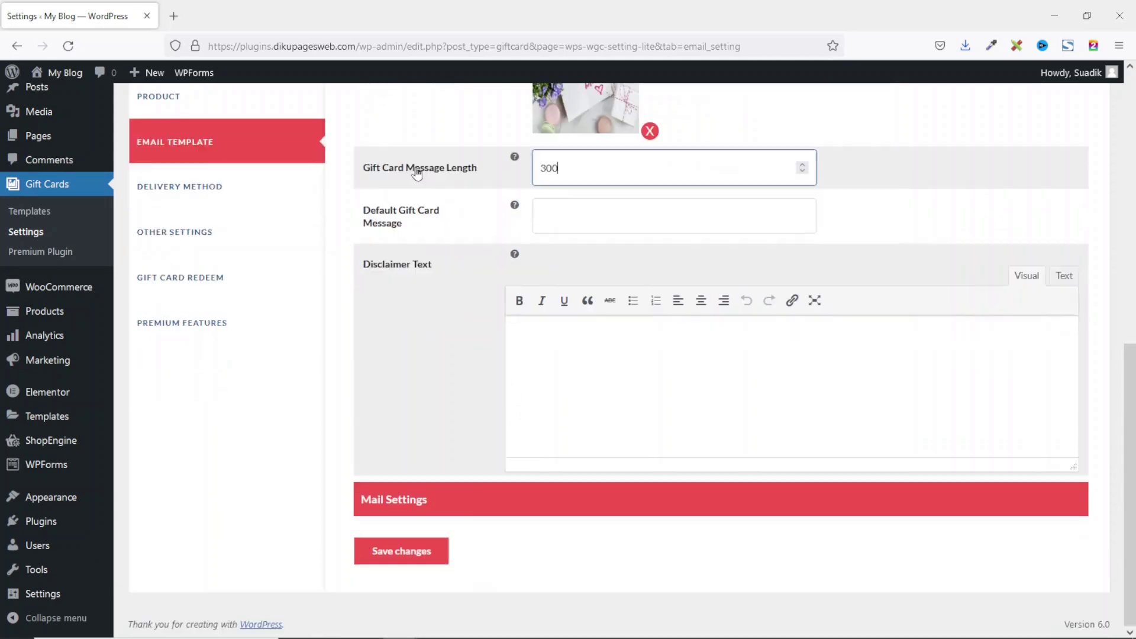
{"action": "left_click", "coordinate": [409, 511]}
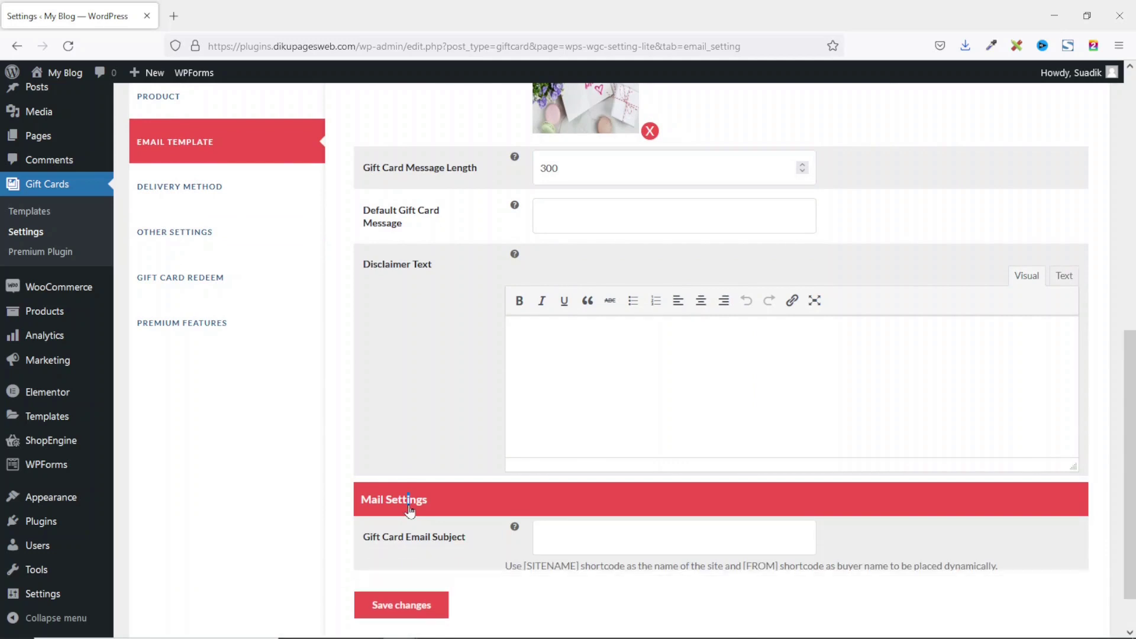
{"action": "scroll", "coordinate": [418, 460], "scroll_direction": "down", "scroll_amount": 1}
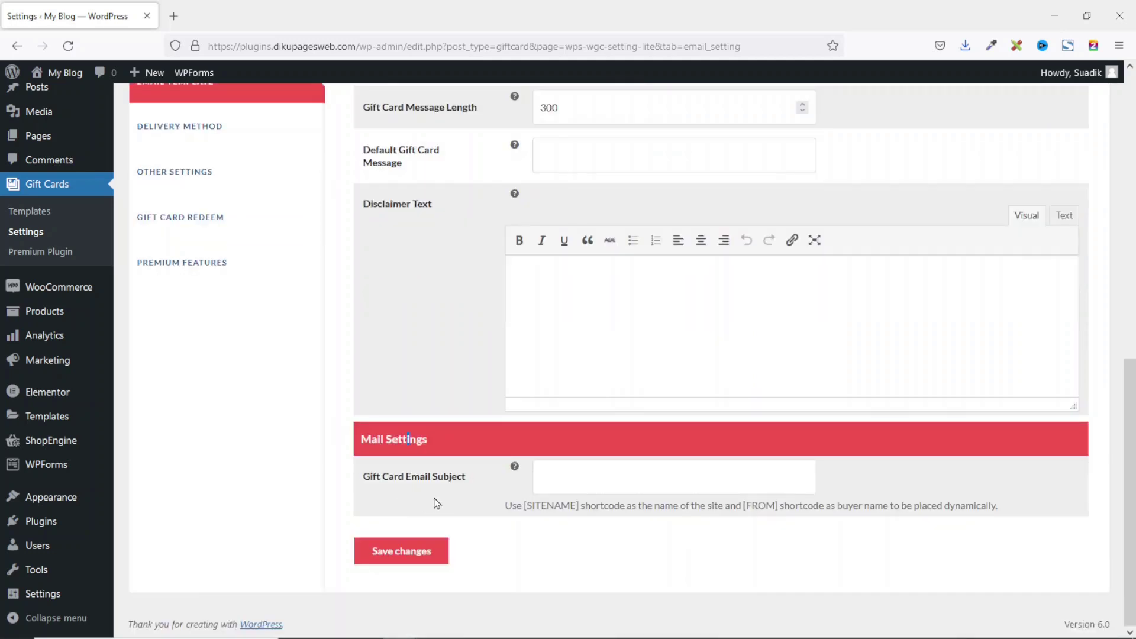
Step: Set the gift card email subject to 'Congratulations! You Have A Gift Card From [FROM]' and save
{"action": "left_click", "coordinate": [633, 477]}
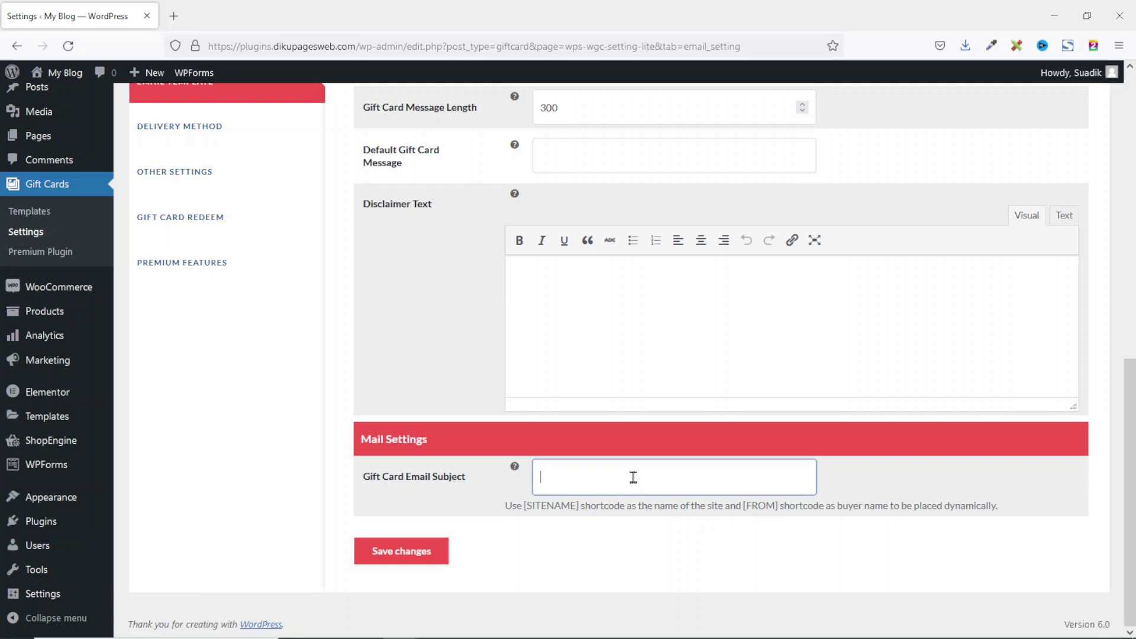
{"action": "type", "text": "Congratulations! You Have A Gift Card From [FROM]"}
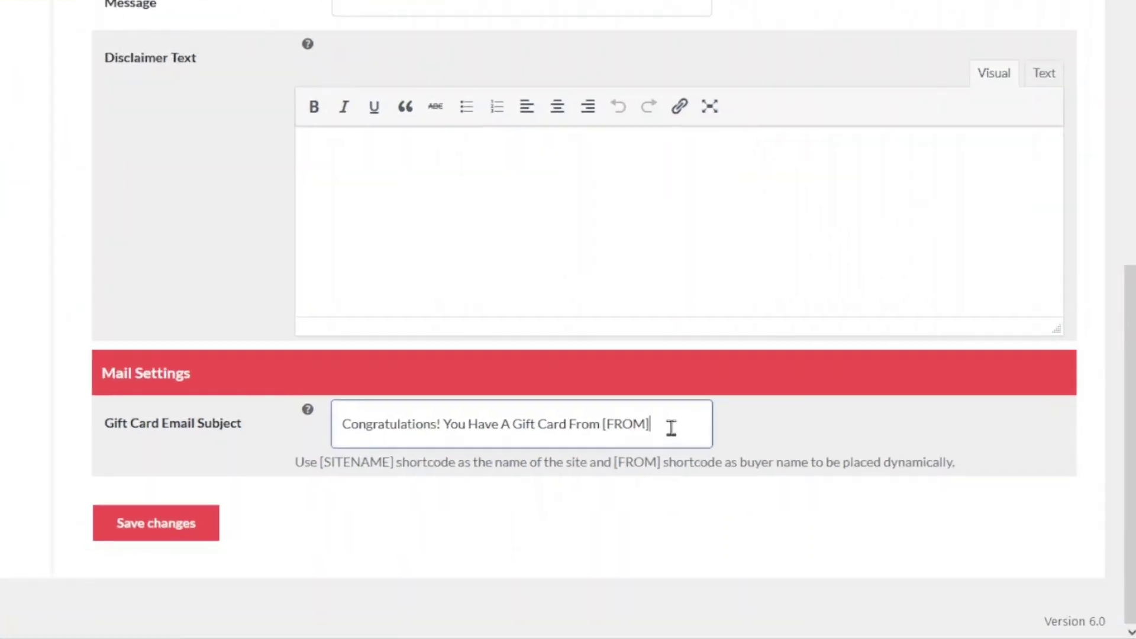
{"action": "left_click_drag", "start_coordinate": [784, 478], "coordinate": [733, 477]}
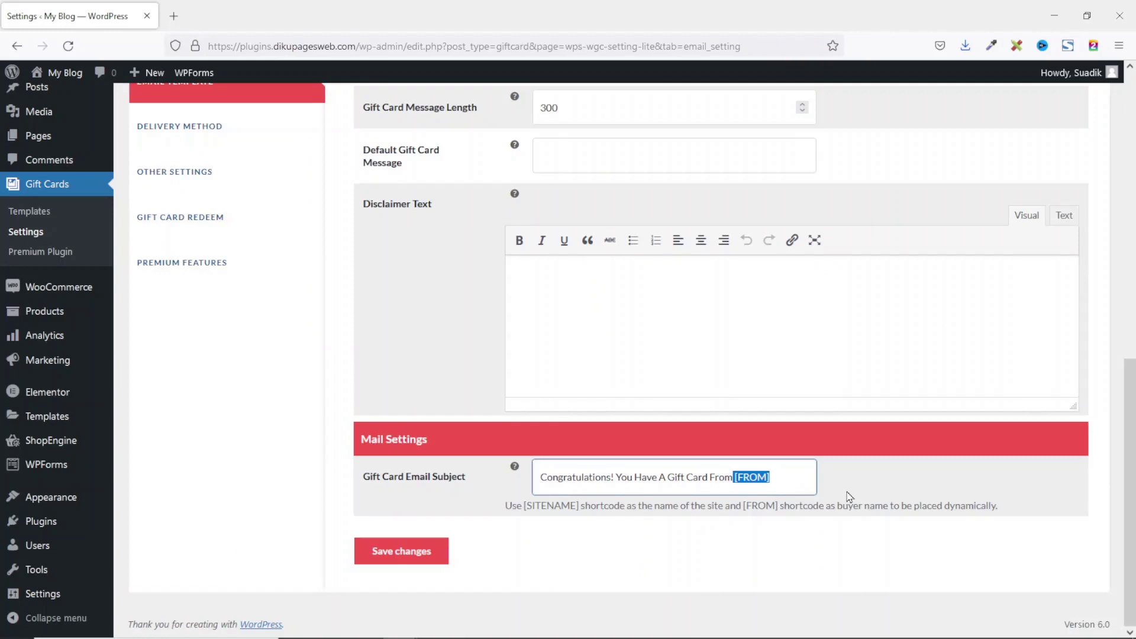
{"action": "scroll", "coordinate": [673, 457], "scroll_direction": "up", "scroll_amount": 10}
{"action": "scroll", "coordinate": [673, 456], "scroll_direction": "down", "scroll_amount": 2}
{"action": "scroll", "coordinate": [851, 495], "scroll_direction": "down", "scroll_amount": 7}
{"action": "left_click", "coordinate": [412, 560]}
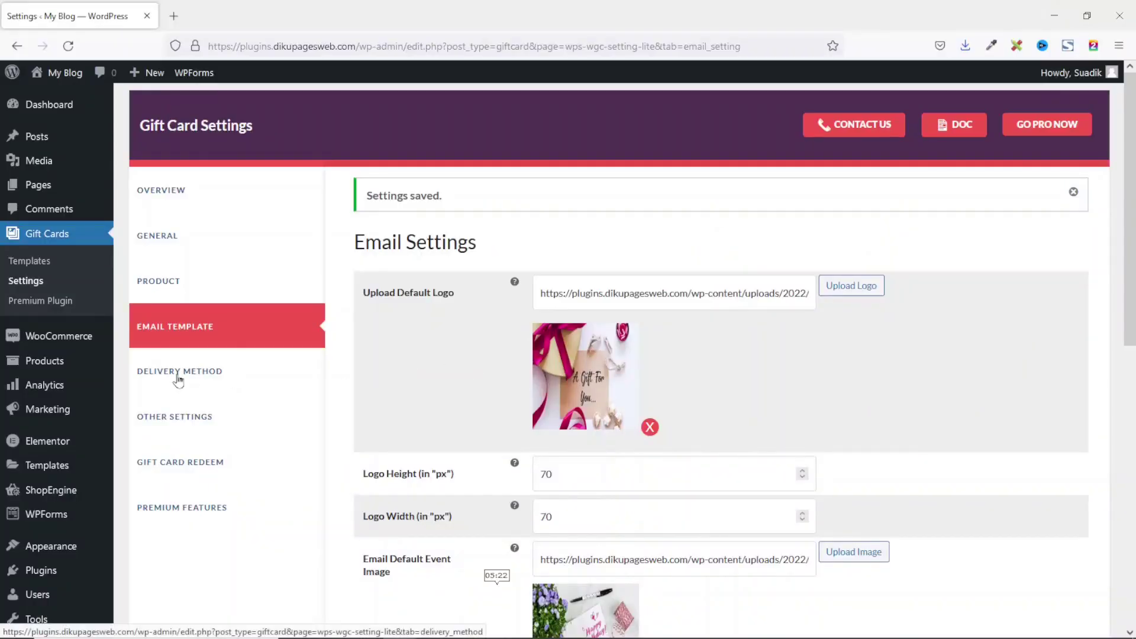
Step: Switch to the Delivery Method tab of the Gift Card Settings
{"action": "left_click", "coordinate": [178, 378]}
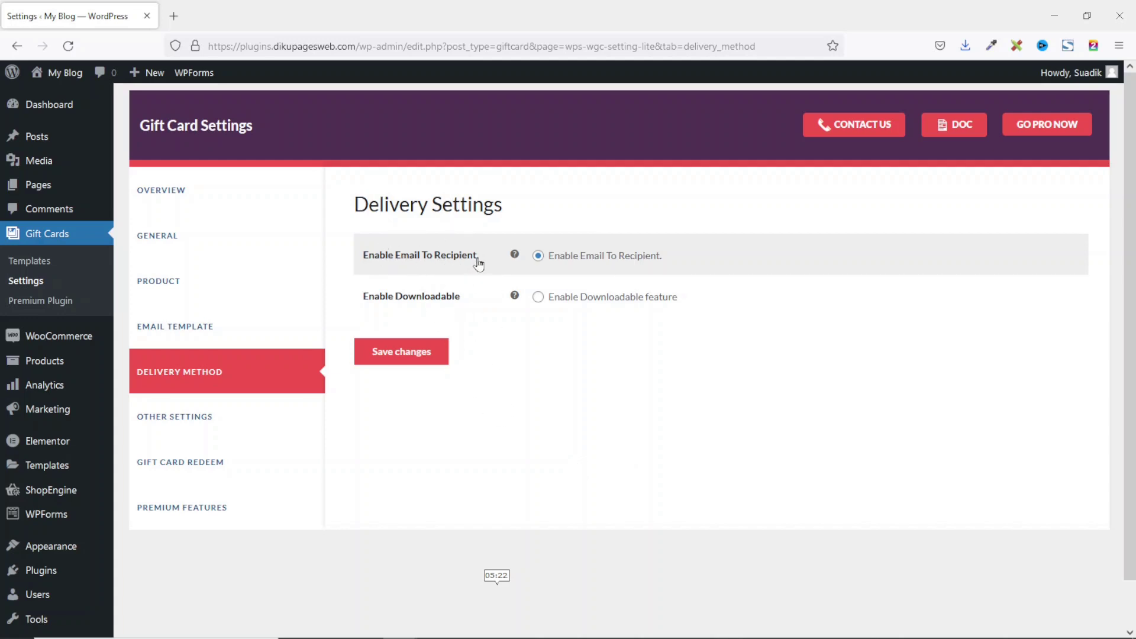
Step: Try Enable Downloadable, return to Enable Email To Recipient, and save the delivery settings
{"action": "mouse_move", "coordinate": [516, 255]}
{"action": "left_click", "coordinate": [538, 297]}
{"action": "left_click", "coordinate": [538, 256]}
{"action": "left_click", "coordinate": [408, 361]}
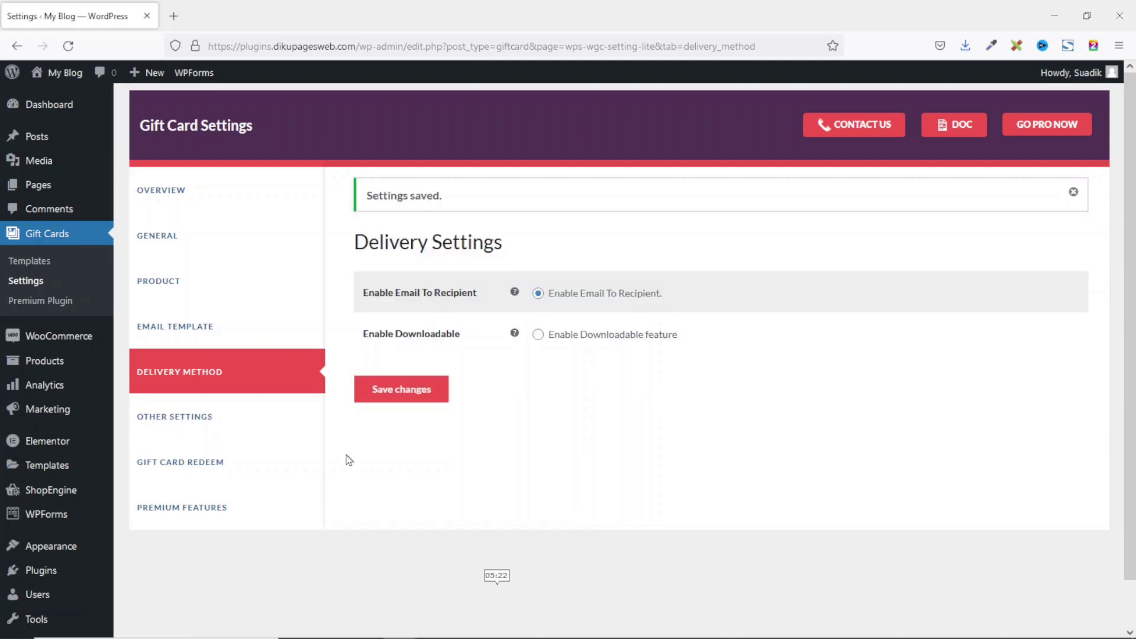
Step: In Other Settings, disable the Apply Coupon fields, keep the preview button, and save
{"action": "left_click", "coordinate": [143, 421]}
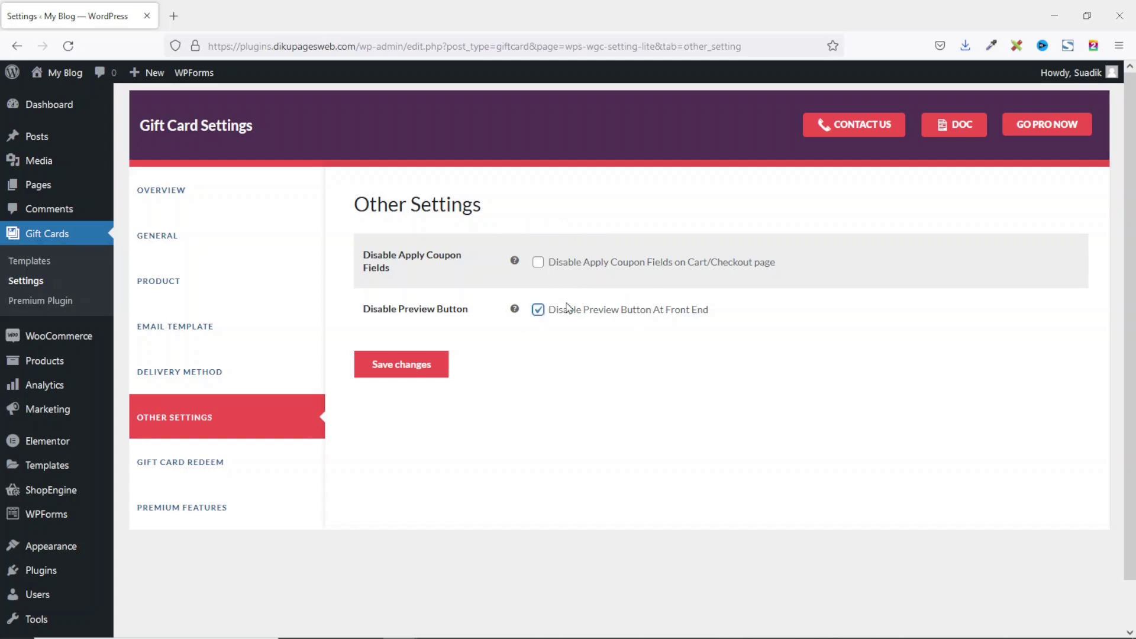
{"action": "left_click", "coordinate": [413, 372]}
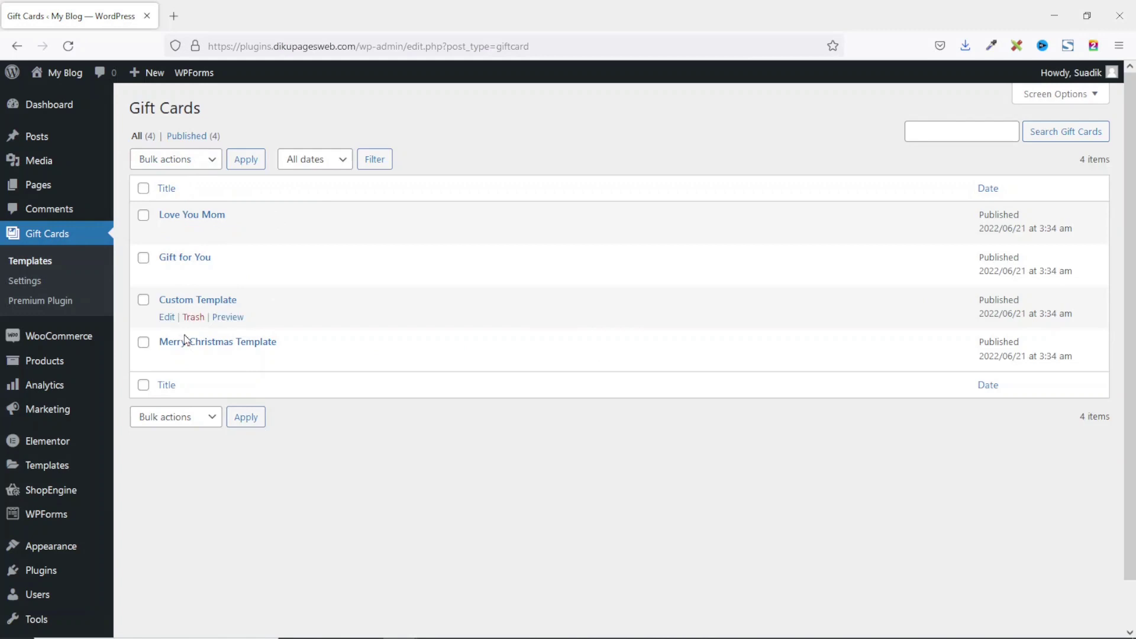
Step: Preview the Gift for You template, checking its $100.00 amount and DK-prefixed coupon code
{"action": "mouse_move", "coordinate": [184, 350]}
{"action": "mouse_move", "coordinate": [167, 258]}
{"action": "left_click", "coordinate": [220, 275]}
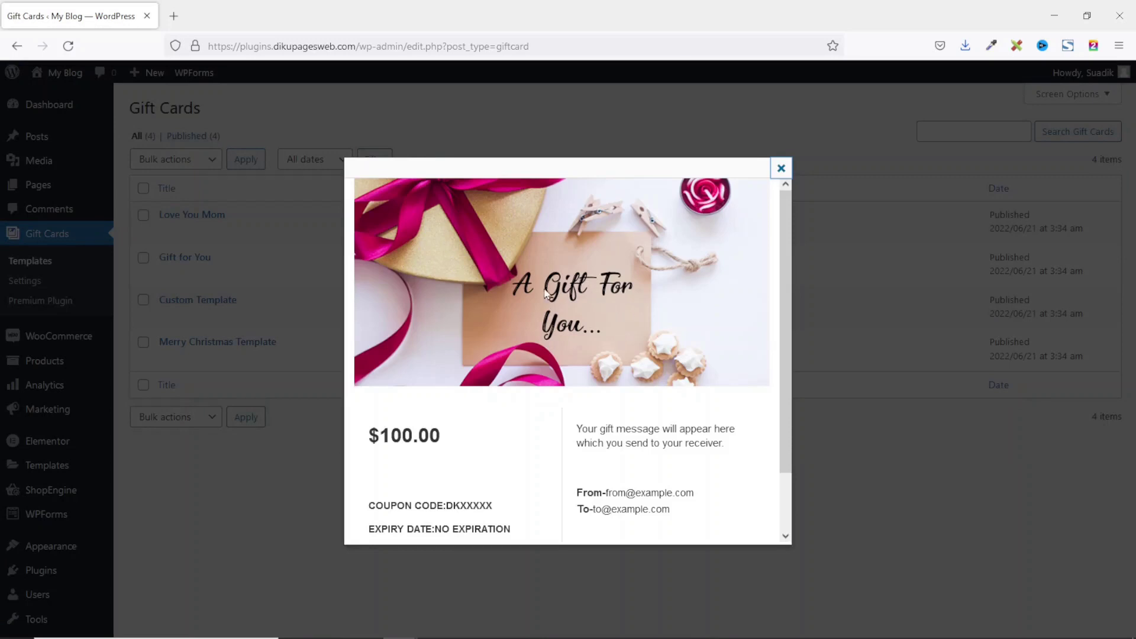
{"action": "scroll", "coordinate": [485, 409], "scroll_direction": "down", "scroll_amount": 2}
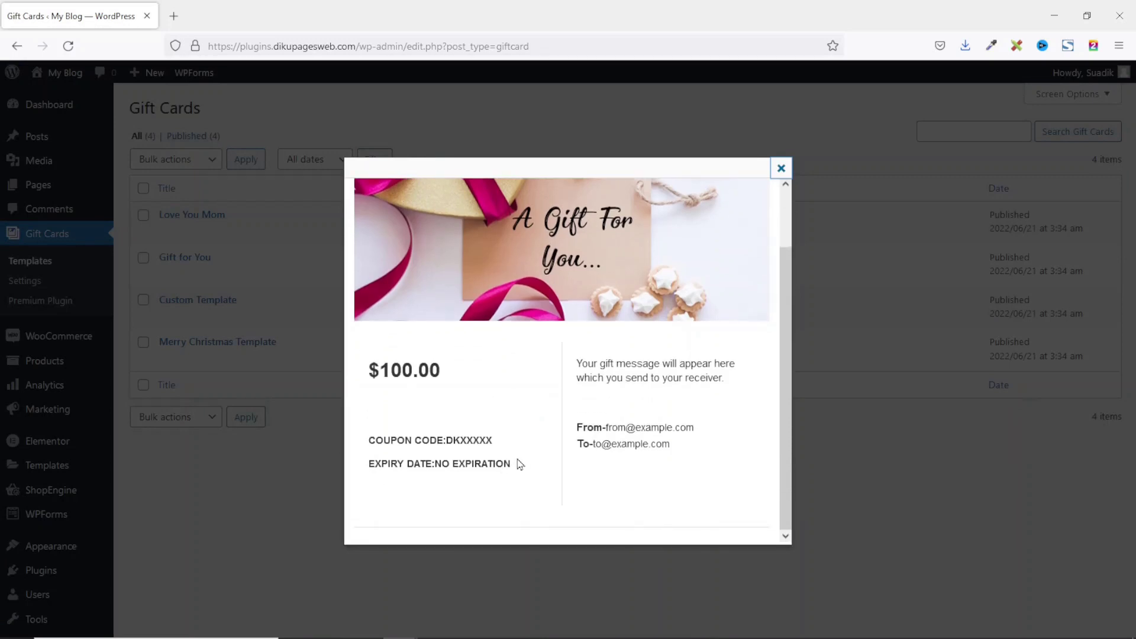
{"action": "scroll", "coordinate": [663, 300], "scroll_direction": "up", "scroll_amount": 2}
{"action": "scroll", "coordinate": [588, 286], "scroll_direction": "down", "scroll_amount": 2}
{"action": "left_click_drag", "start_coordinate": [368, 370], "coordinate": [472, 383]}
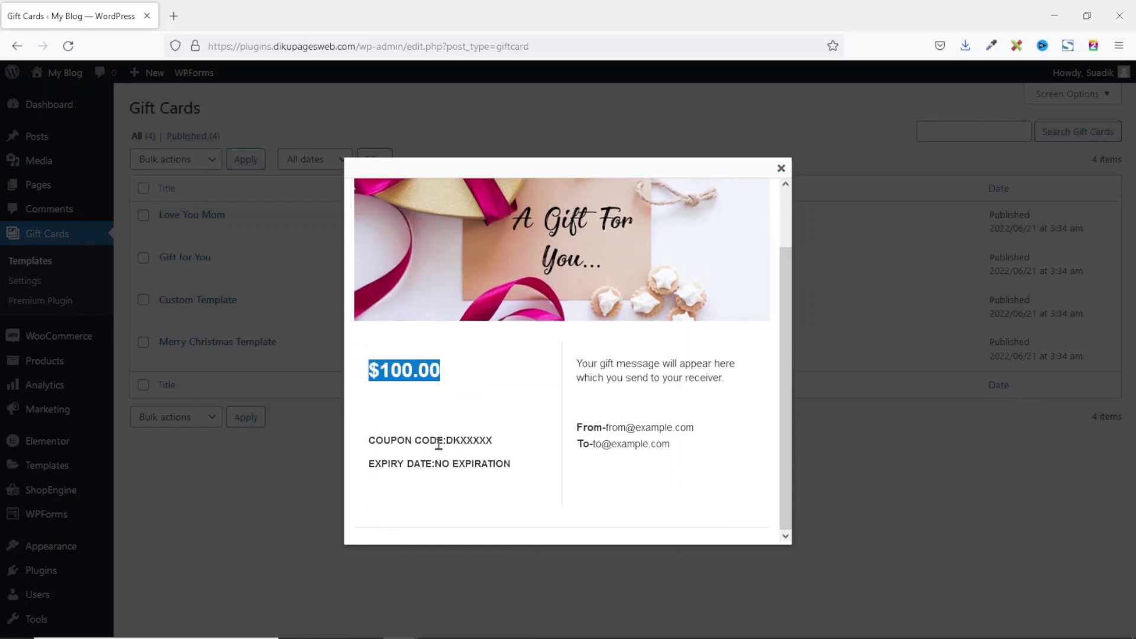
{"action": "left_click_drag", "start_coordinate": [446, 440], "coordinate": [460, 439]}
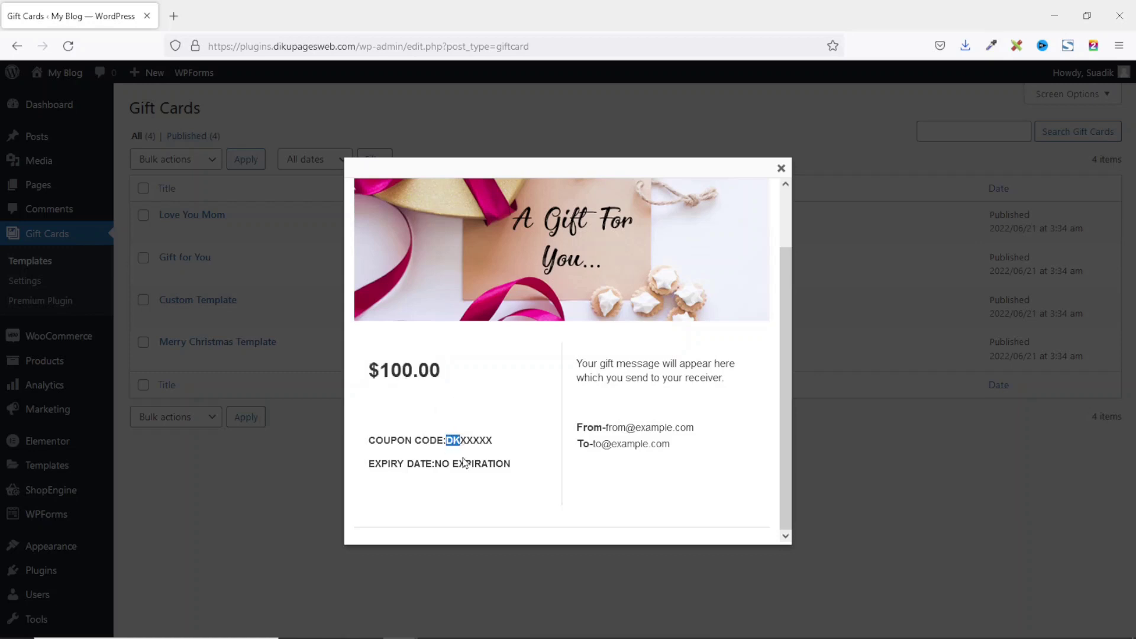
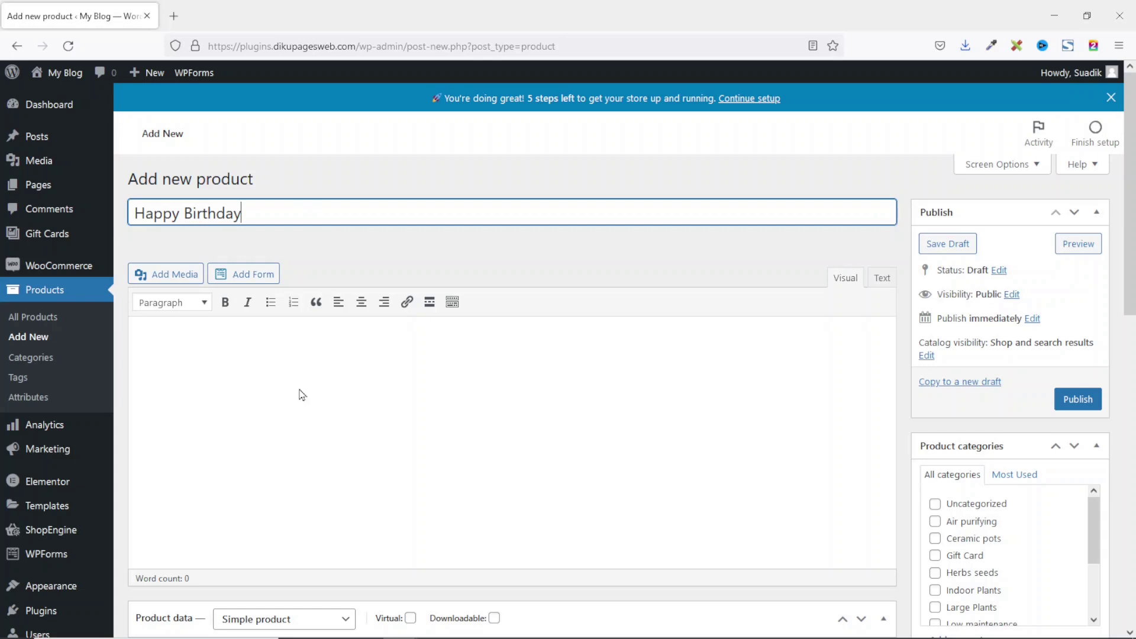
Step: Paste the birthday wish as the description, make it a Gift Card product, and set default price 200
{"action": "type", "text": "Wishing you a Happy Birthday! Here the very best for the rest of the day."}
{"action": "scroll", "coordinate": [542, 385], "scroll_direction": "down", "scroll_amount": 5}
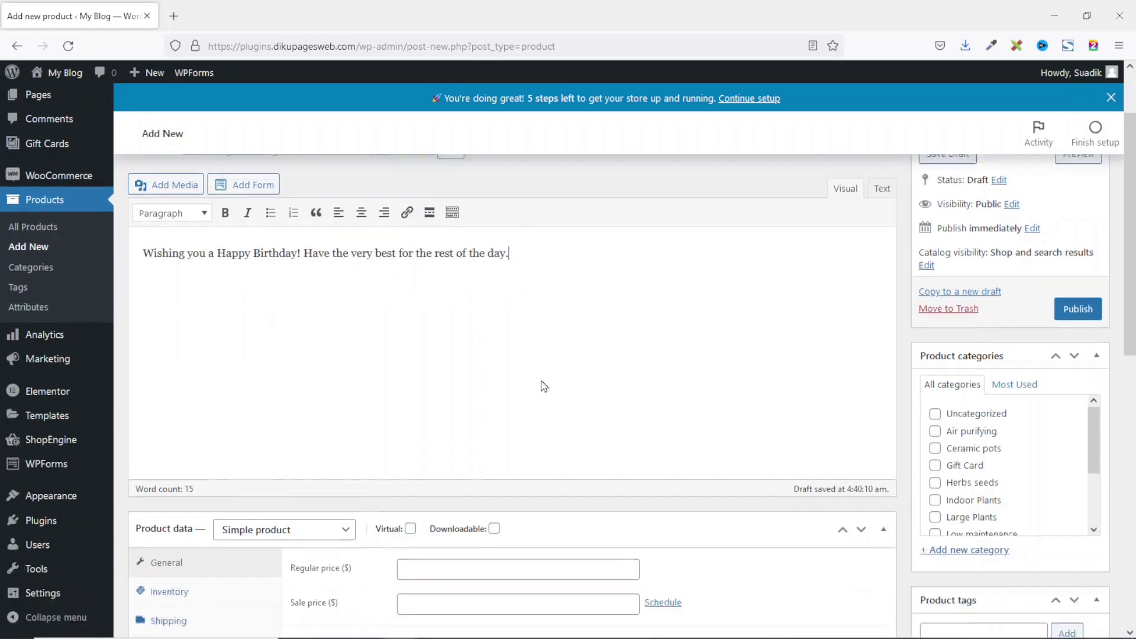
{"action": "left_click", "coordinate": [276, 333]}
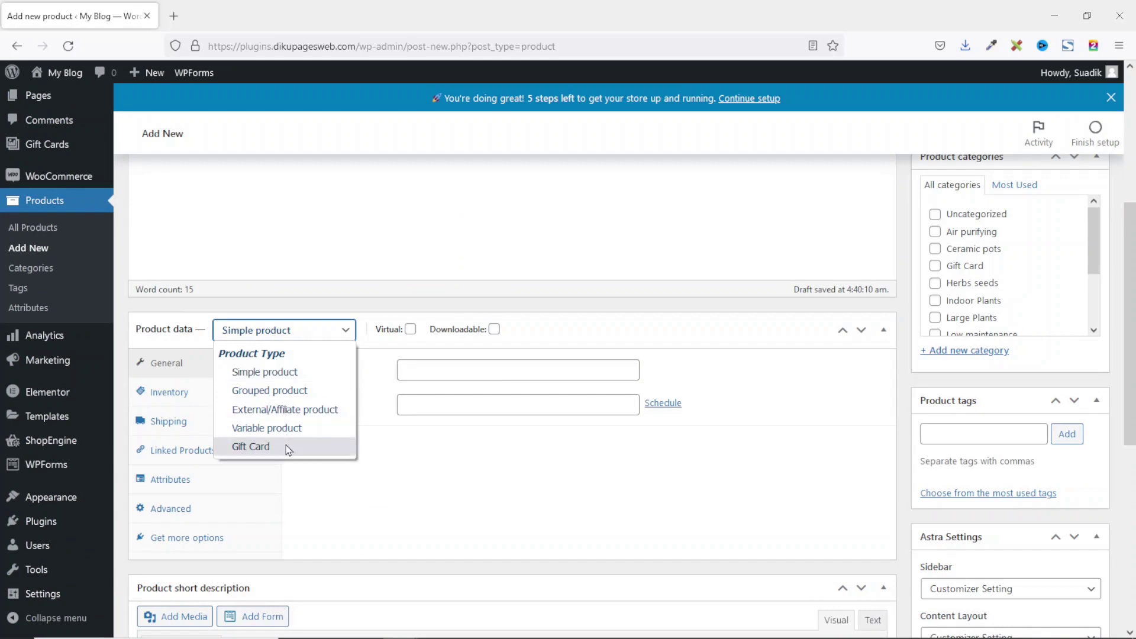
{"action": "left_click", "coordinate": [288, 449]}
{"action": "left_click", "coordinate": [457, 376]}
{"action": "left_click_drag", "start_coordinate": [457, 377], "coordinate": [387, 370]}
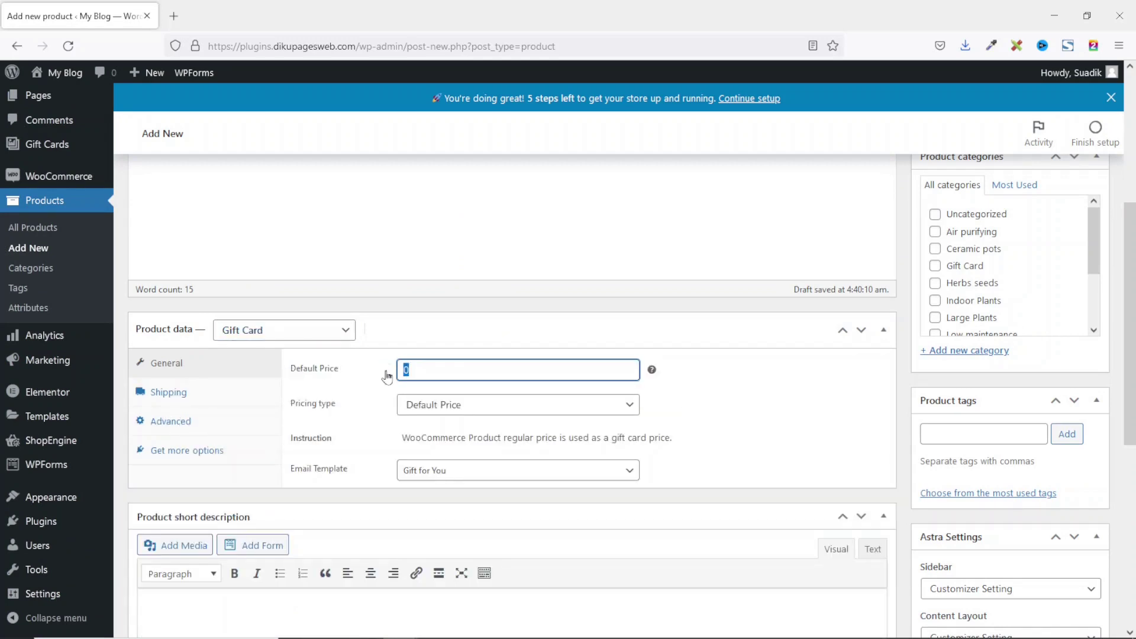
{"action": "left_click", "coordinate": [493, 408]}
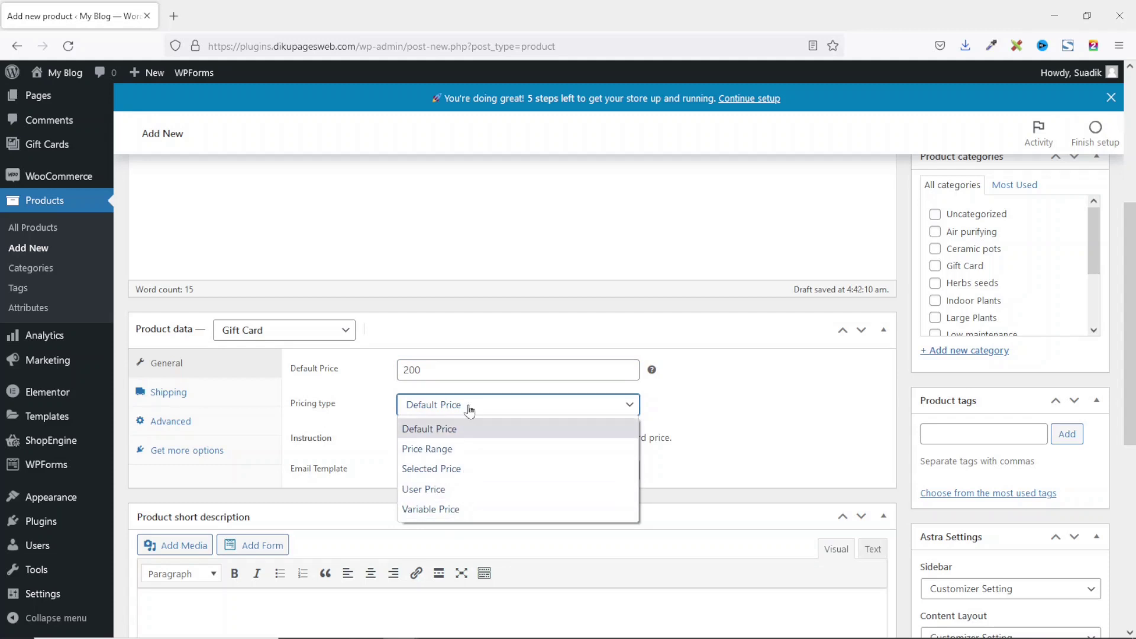
{"action": "left_click", "coordinate": [454, 450]}
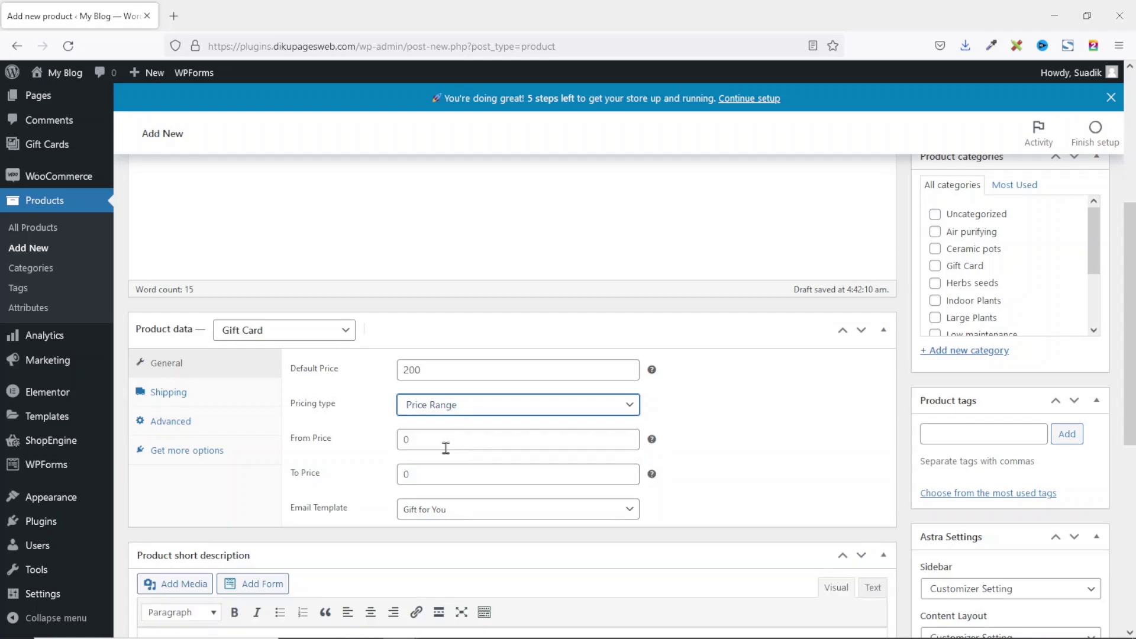
{"action": "left_click", "coordinate": [426, 436]}
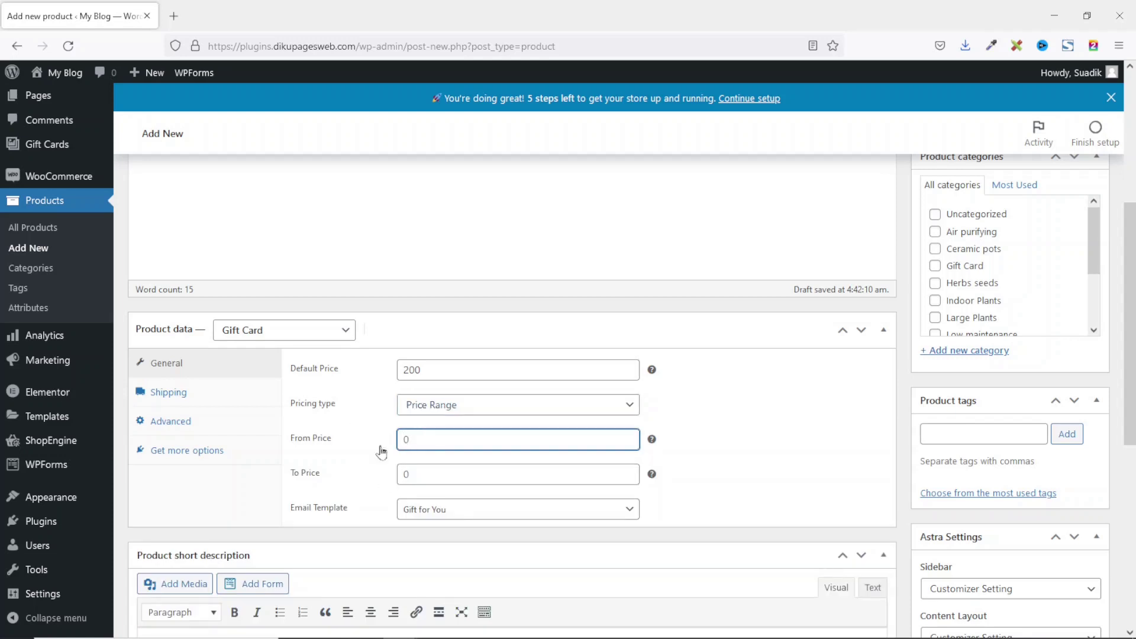
{"action": "left_click", "coordinate": [424, 474]}
{"action": "left_click", "coordinate": [425, 440]}
{"action": "left_click", "coordinate": [437, 468]}
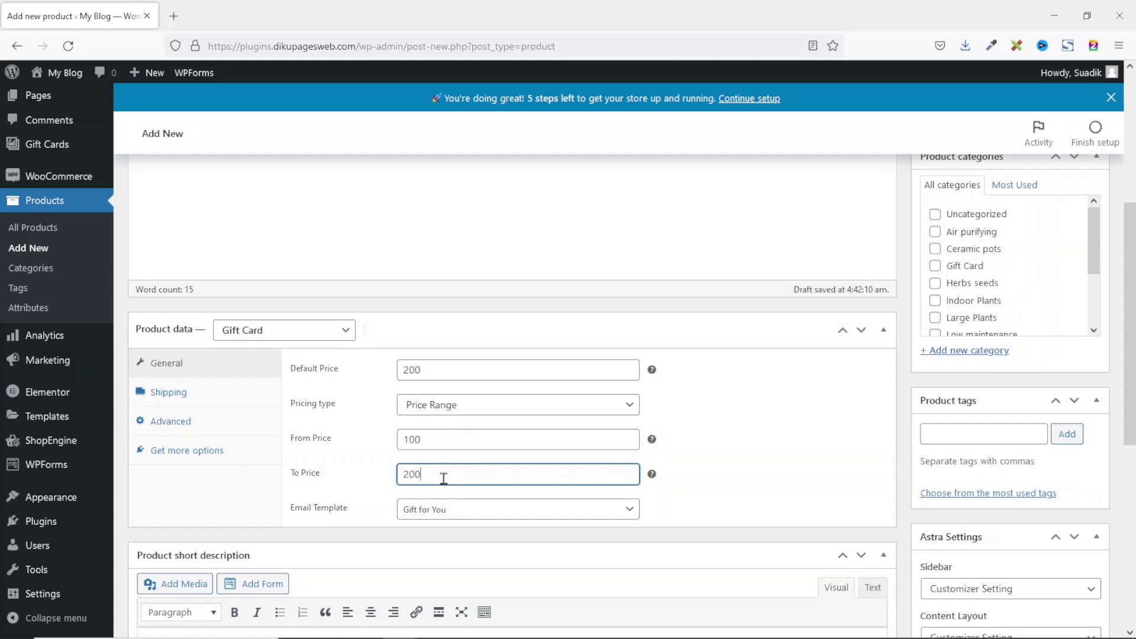
{"action": "left_click", "coordinate": [471, 407]}
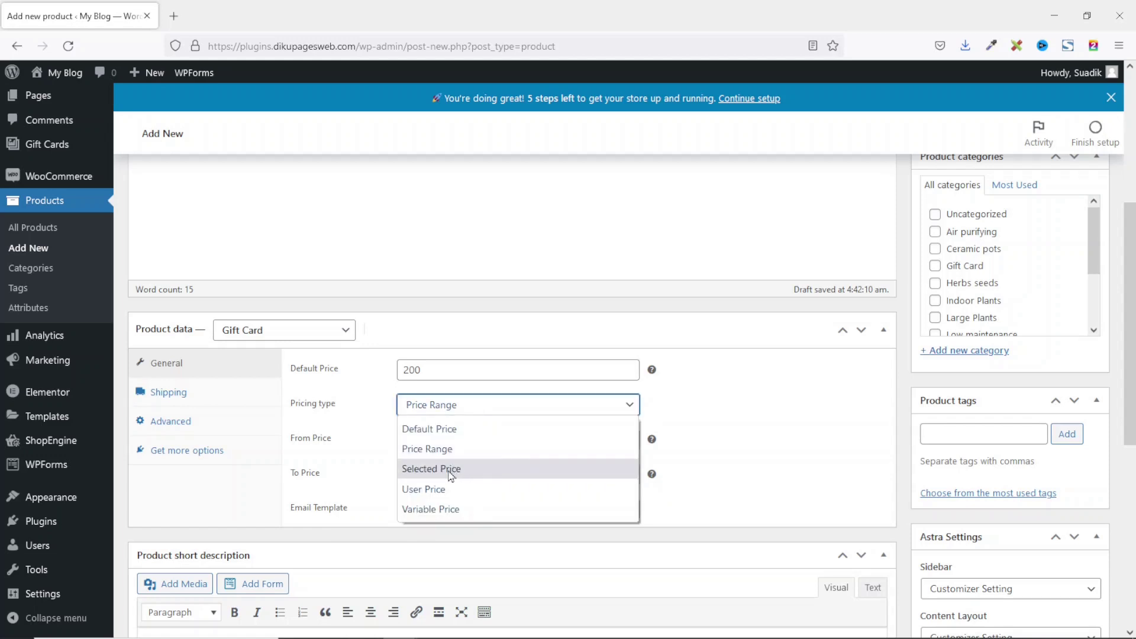
{"action": "left_click", "coordinate": [449, 469]}
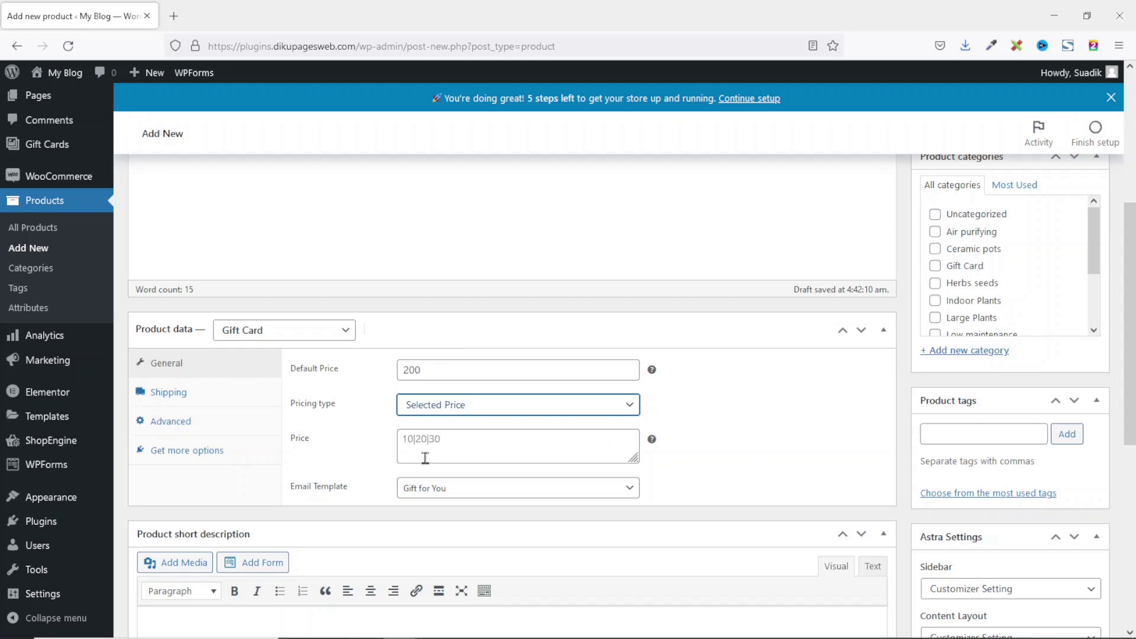
{"action": "left_click", "coordinate": [489, 407]}
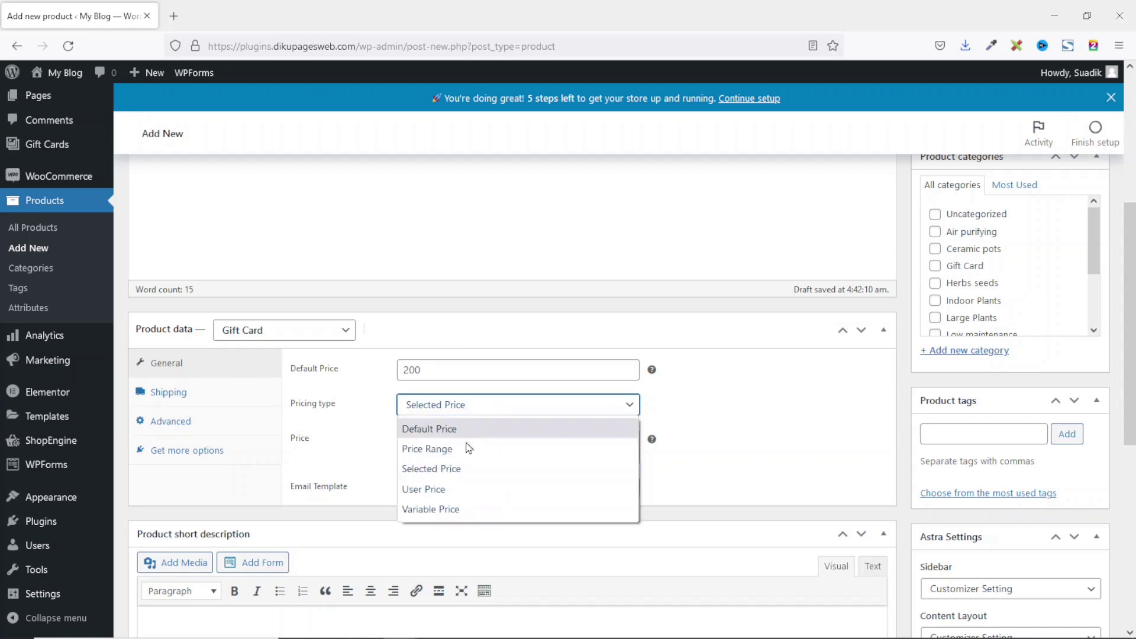
{"action": "left_click", "coordinate": [453, 489]}
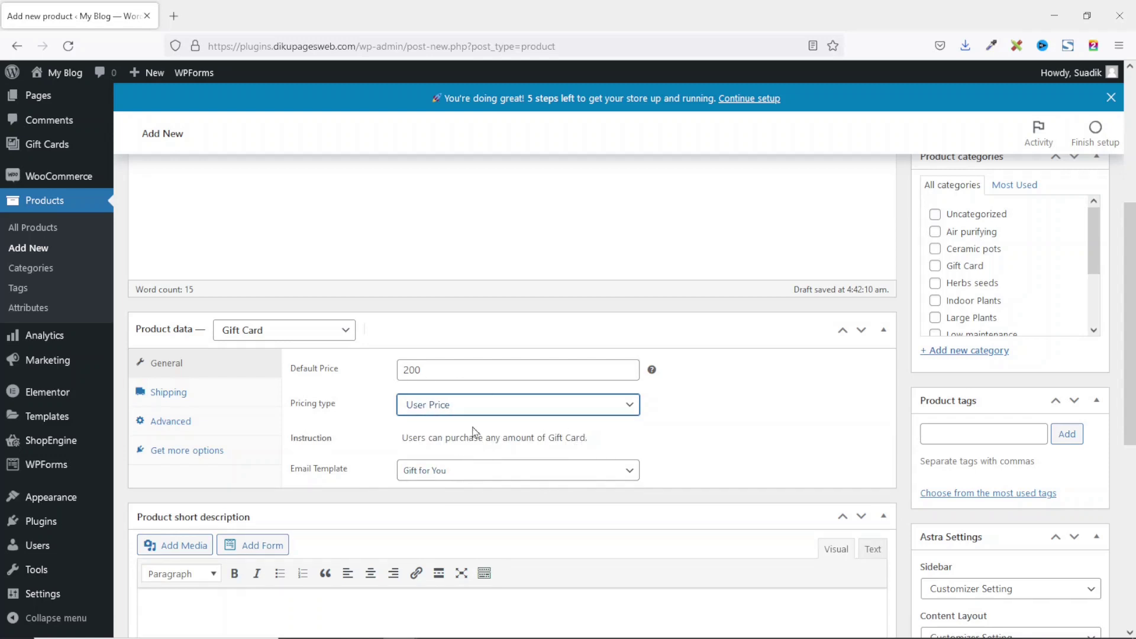
{"action": "left_click", "coordinate": [471, 407]}
{"action": "left_click", "coordinate": [465, 510]}
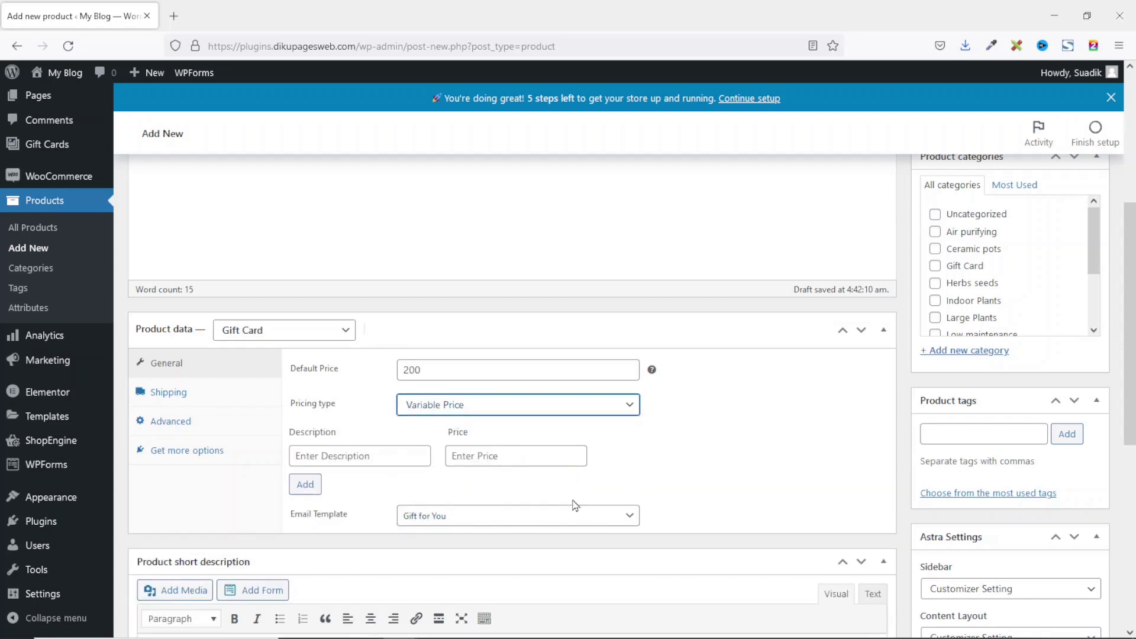
{"action": "left_click", "coordinate": [564, 416]}
{"action": "left_click", "coordinate": [495, 429]}
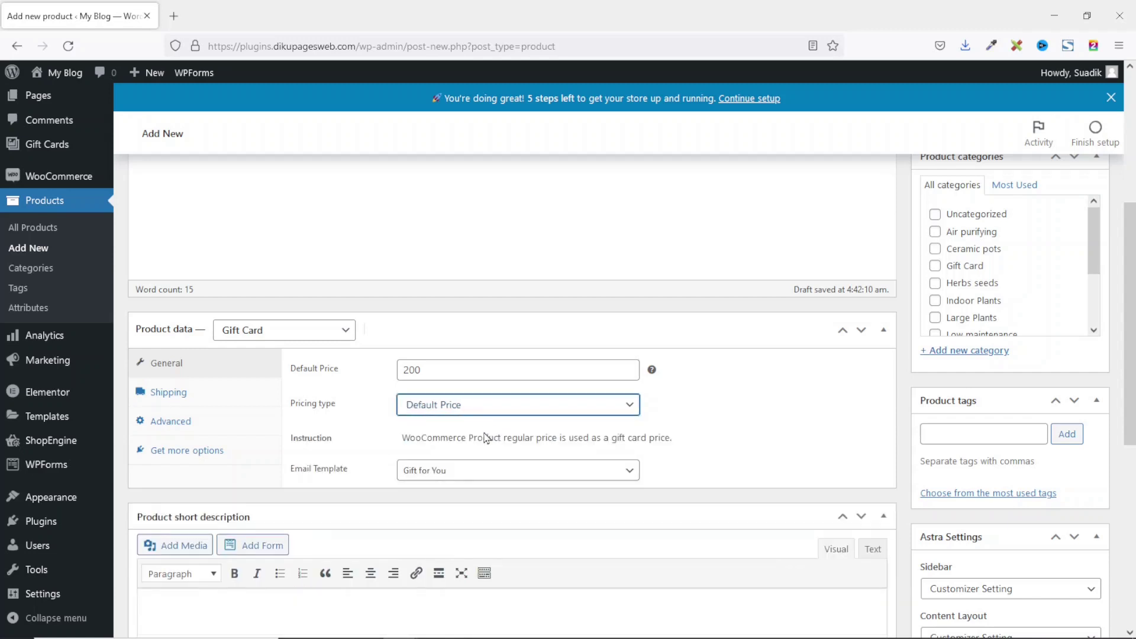
{"action": "left_click", "coordinate": [475, 478]}
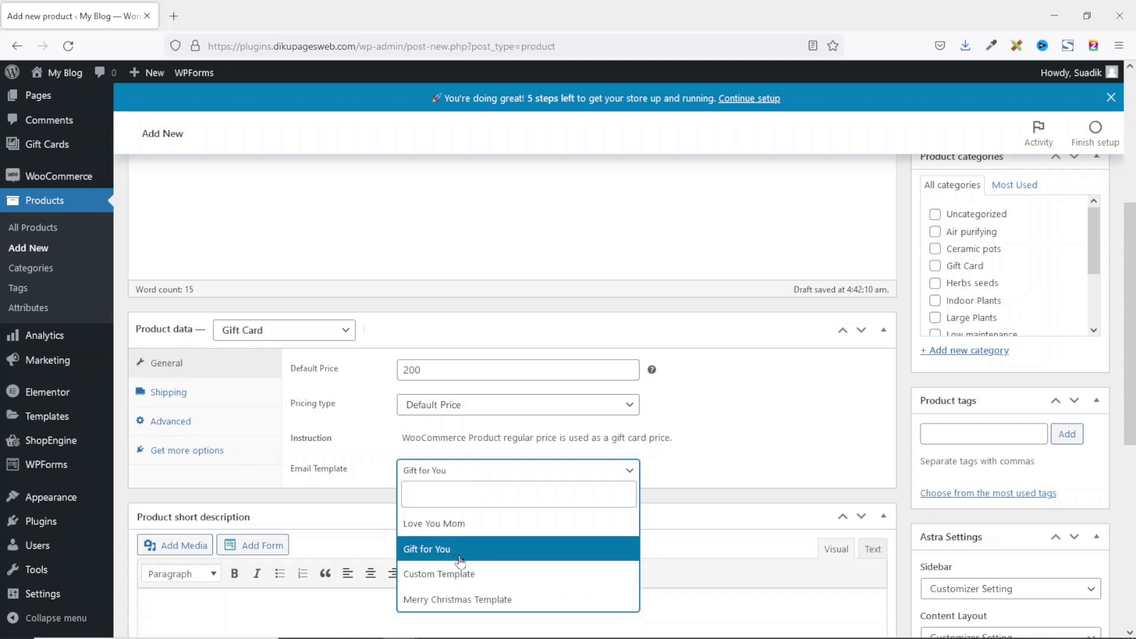
Step: Keep the 'Gift for You' email template and paste the birthday wish as the short description
{"action": "left_click", "coordinate": [460, 559]}
{"action": "scroll", "coordinate": [384, 464], "scroll_direction": "down", "scroll_amount": 3}
{"action": "left_click", "coordinate": [367, 422]}
{"action": "type", "text": "Wishing you a Happy Birthday! Have the very best for the rest of the day."}
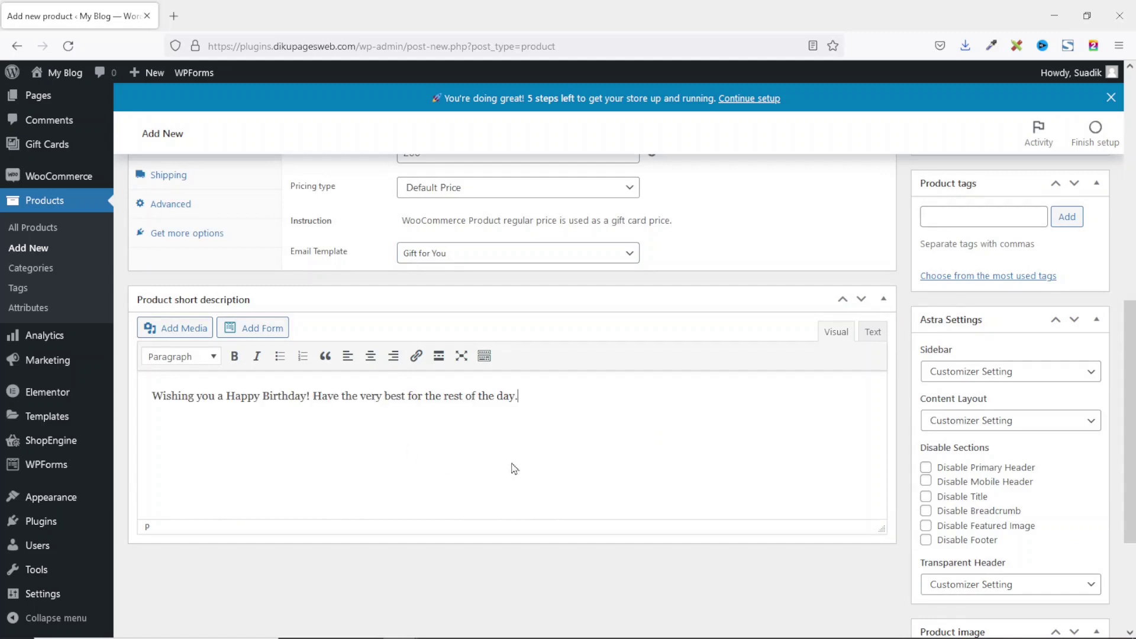
{"action": "scroll", "coordinate": [676, 437], "scroll_direction": "up", "scroll_amount": 10}
{"action": "scroll", "coordinate": [988, 544], "scroll_direction": "down", "scroll_amount": 3}
{"action": "scroll", "coordinate": [983, 491], "scroll_direction": "up", "scroll_amount": 3}
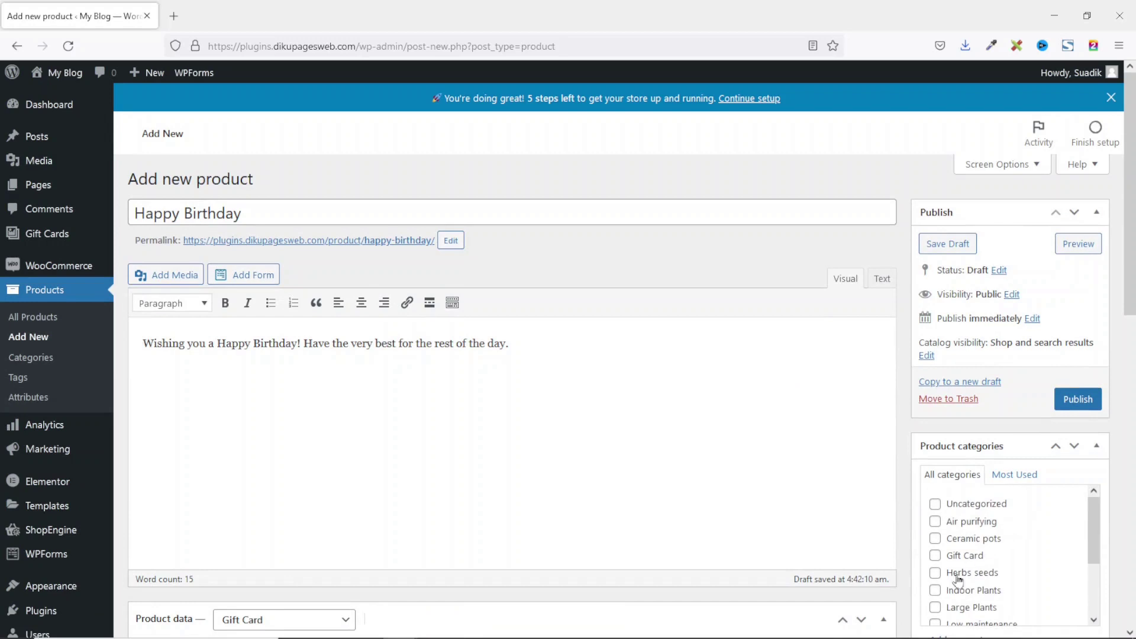
Step: Tick the Gift Card product category and begin adding a product tag
{"action": "left_click", "coordinate": [934, 555]}
{"action": "scroll", "coordinate": [1092, 535], "scroll_direction": "down", "scroll_amount": 3}
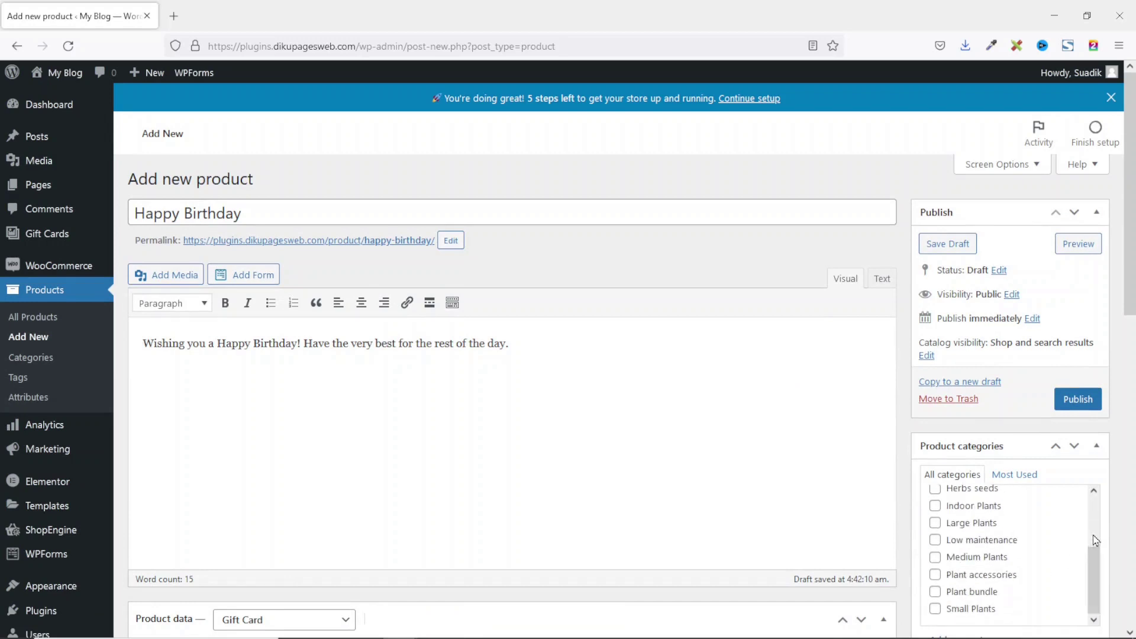
{"action": "scroll", "coordinate": [987, 414], "scroll_direction": "down", "scroll_amount": 6}
{"action": "left_click", "coordinate": [991, 360]}
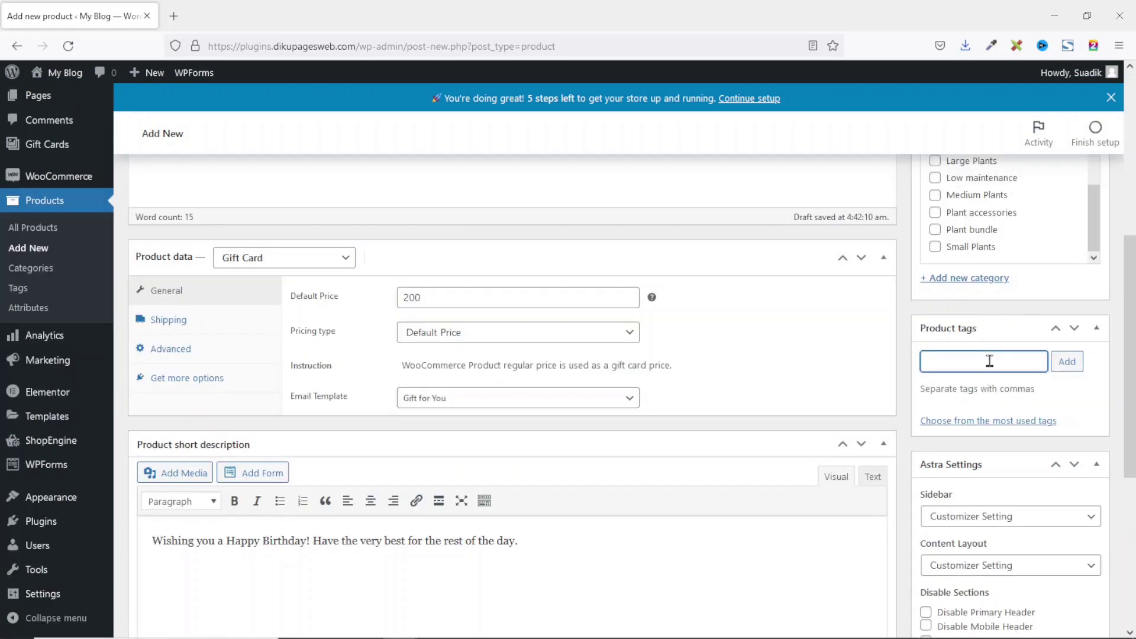
{"action": "scroll", "coordinate": [986, 366], "scroll_direction": "down", "scroll_amount": 5}
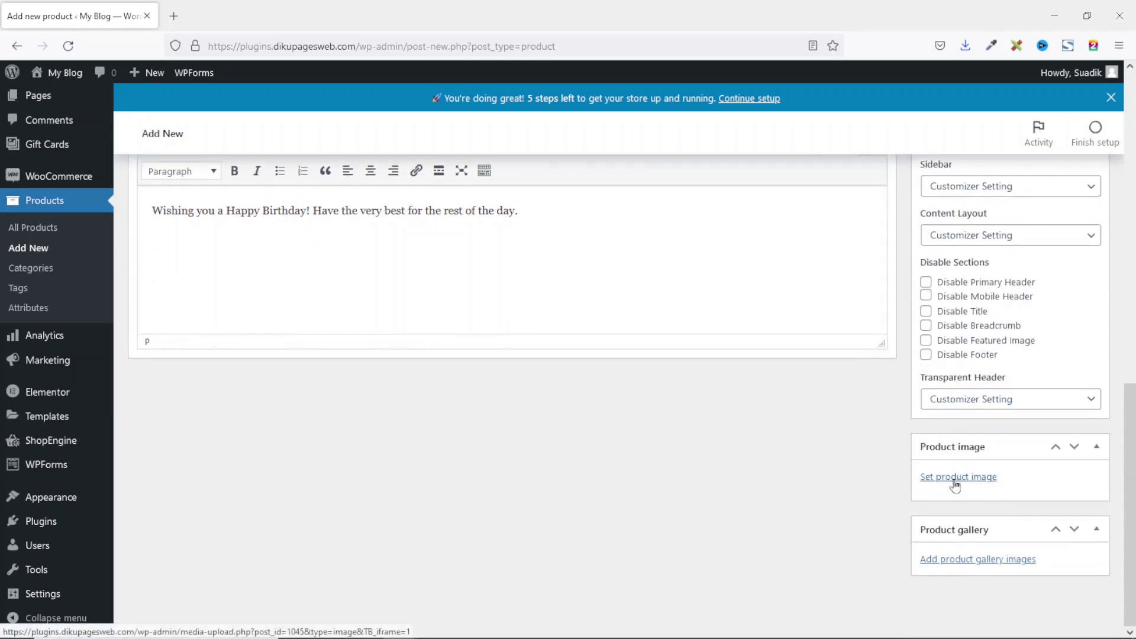
Step: Set happy-birthday.jpg from the Media Library as the product image and publish the Happy Birthday product
{"action": "left_click", "coordinate": [950, 480]}
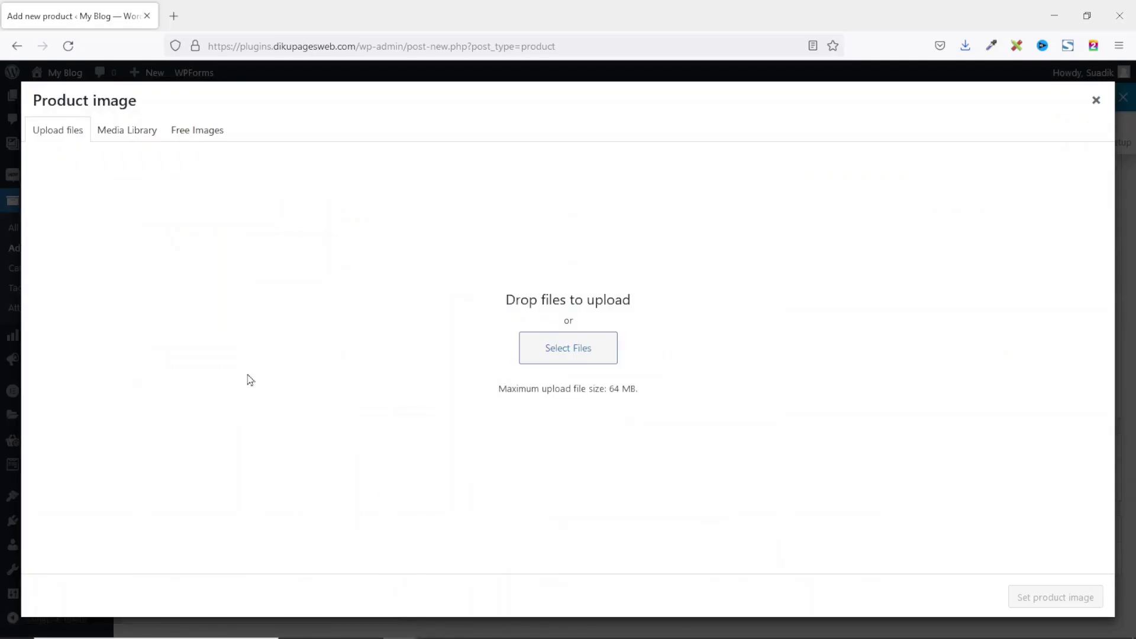
{"action": "left_click", "coordinate": [127, 131]}
{"action": "left_click", "coordinate": [60, 265]}
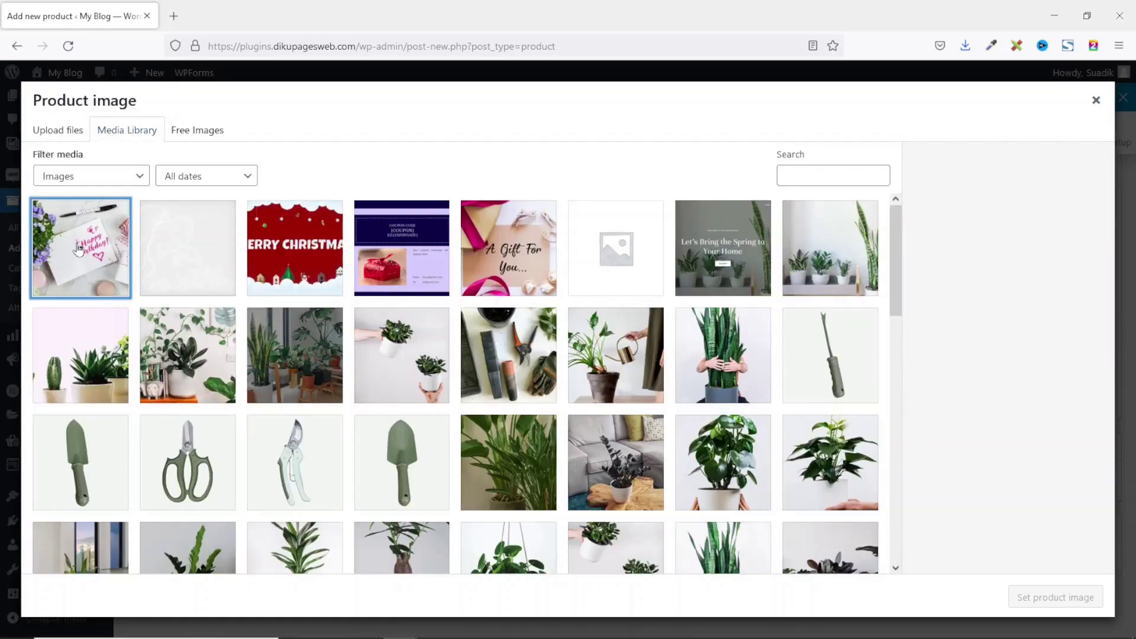
{"action": "left_click", "coordinate": [1055, 597]}
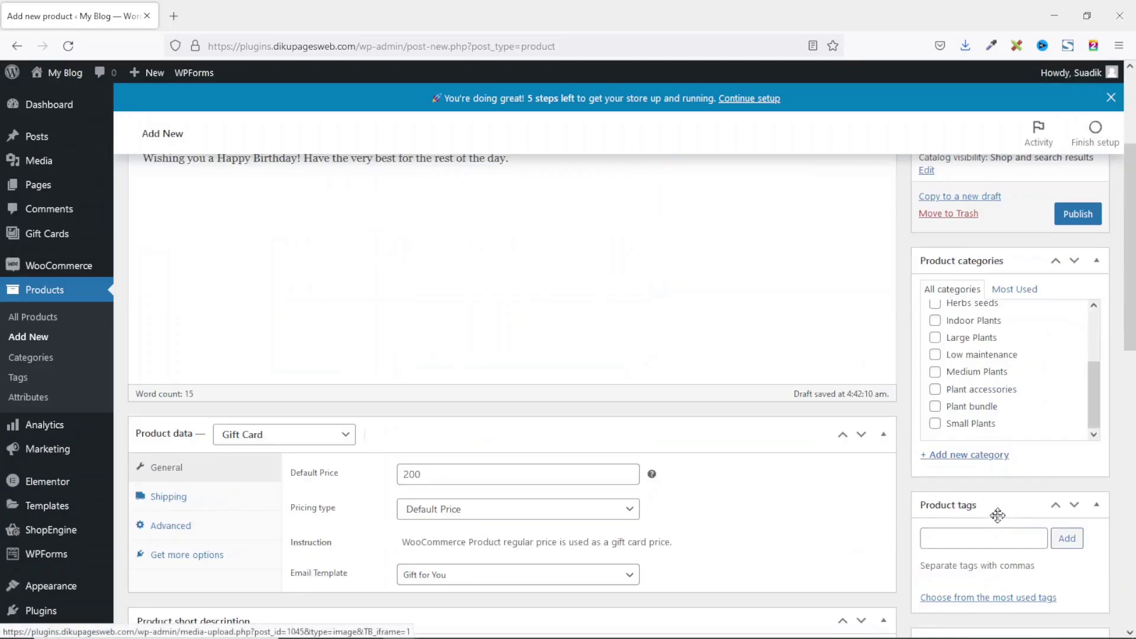
{"action": "scroll", "coordinate": [996, 484], "scroll_direction": "up", "scroll_amount": 5}
{"action": "left_click", "coordinate": [1092, 399]}
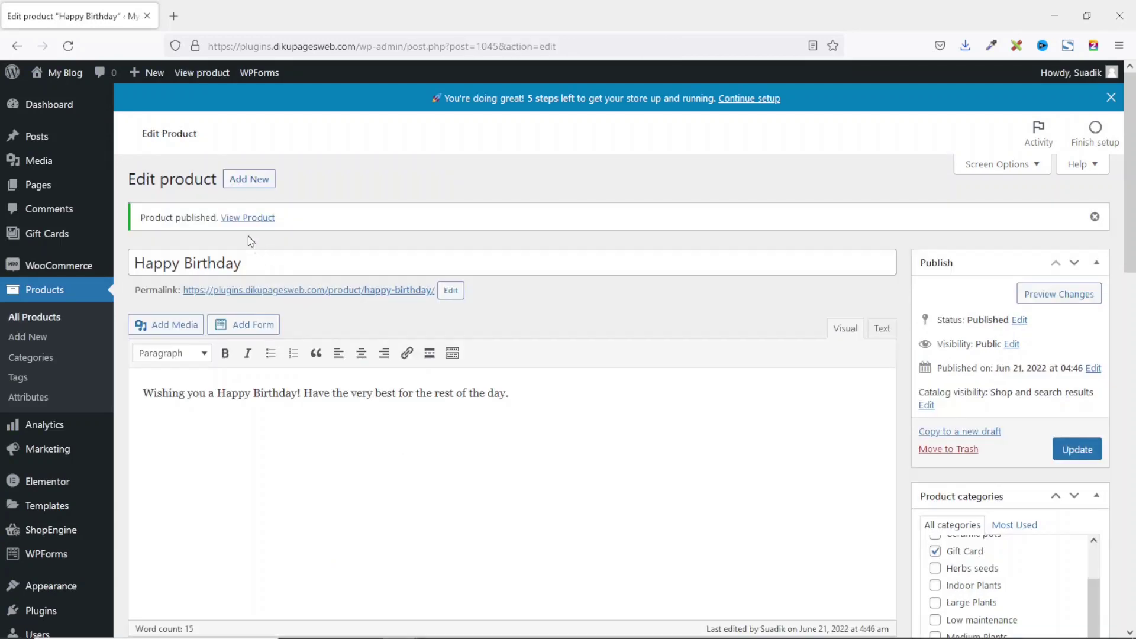
Step: Open the live Happy Birthday product page ($200.00) in a new tab and view its gift card form
{"action": "right_click", "coordinate": [244, 222]}
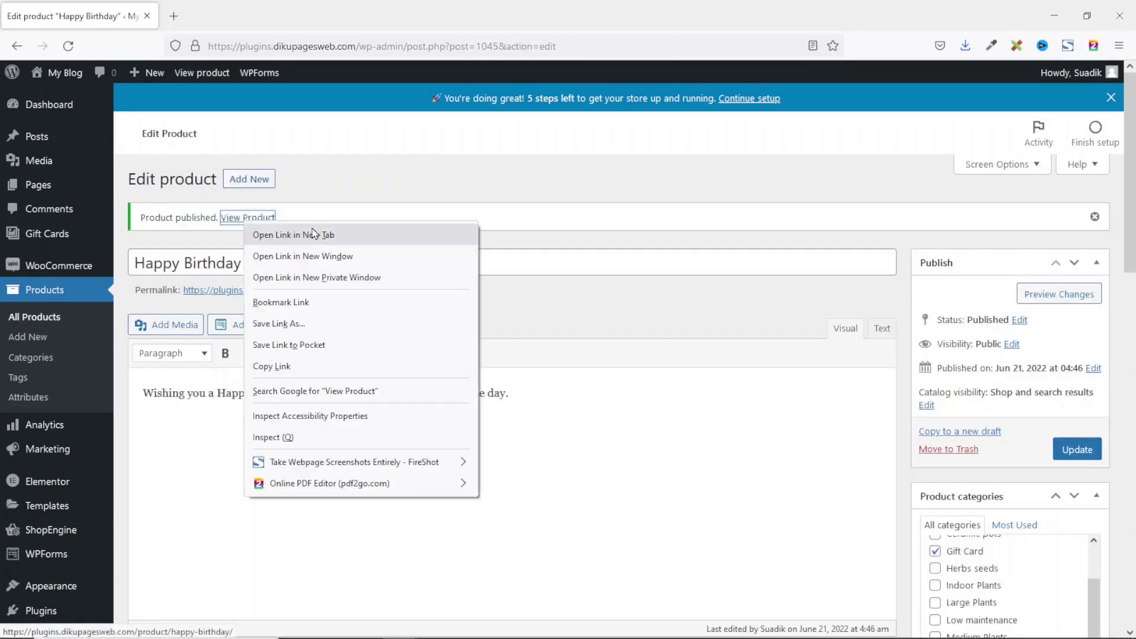
{"action": "left_click", "coordinate": [317, 234]}
{"action": "left_click", "coordinate": [236, 24]}
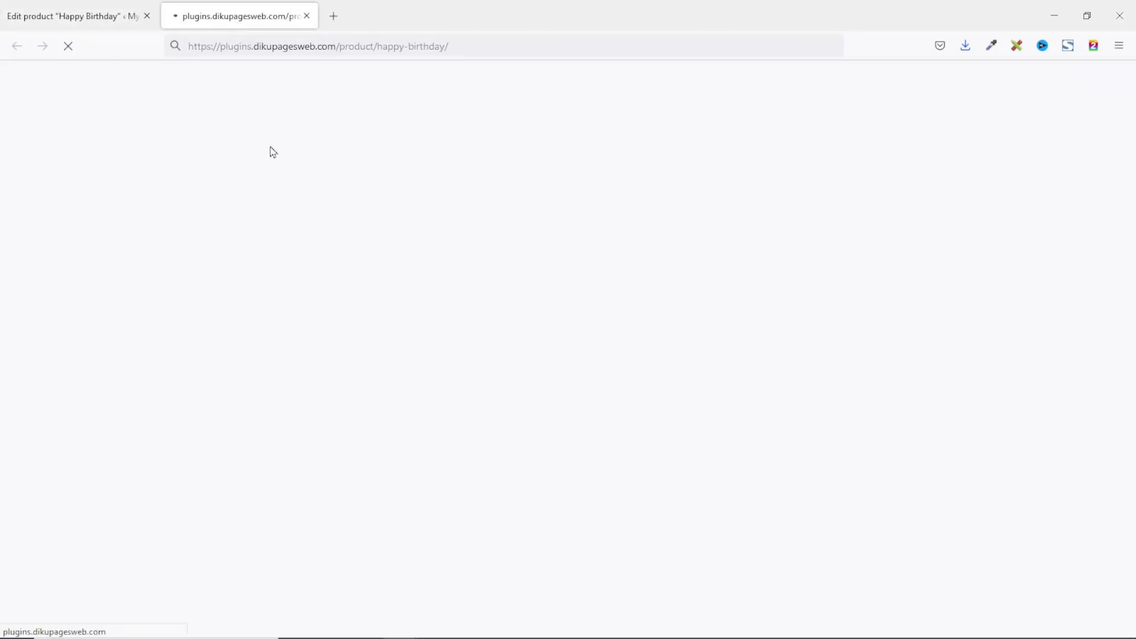
{"action": "scroll", "coordinate": [651, 227], "scroll_direction": "down", "scroll_amount": 7}
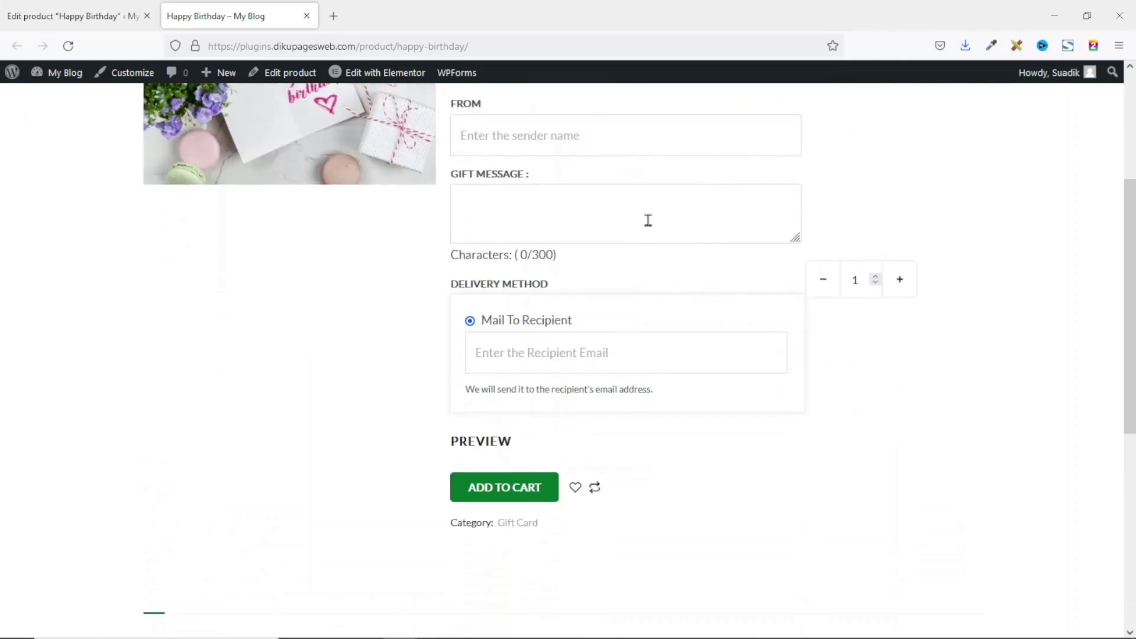
{"action": "scroll", "coordinate": [650, 226], "scroll_direction": "up", "scroll_amount": 7}
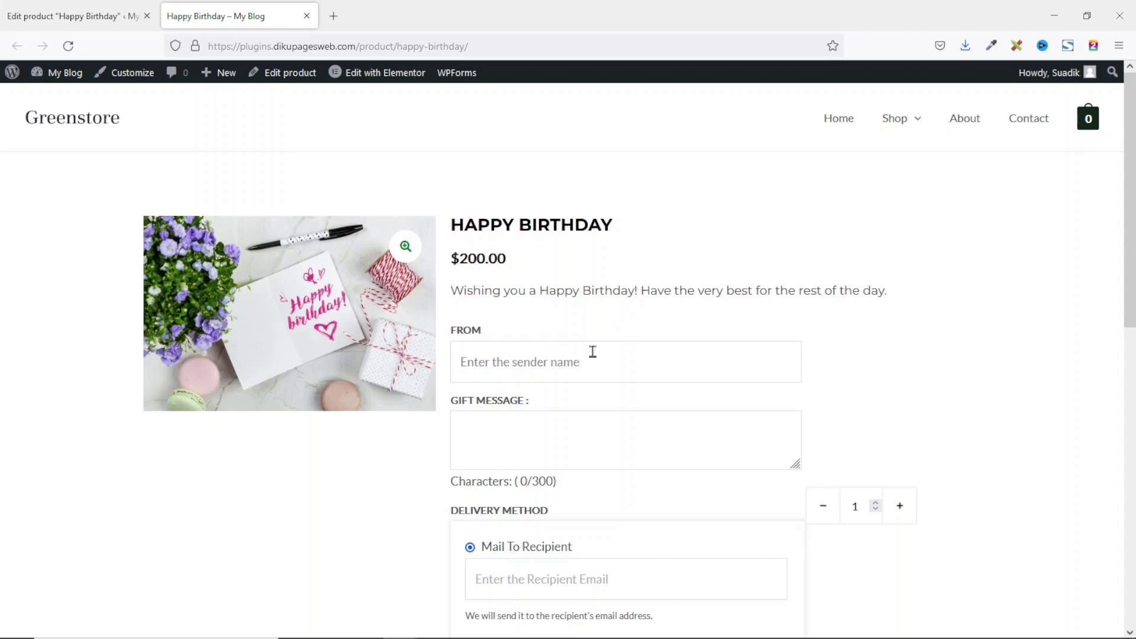
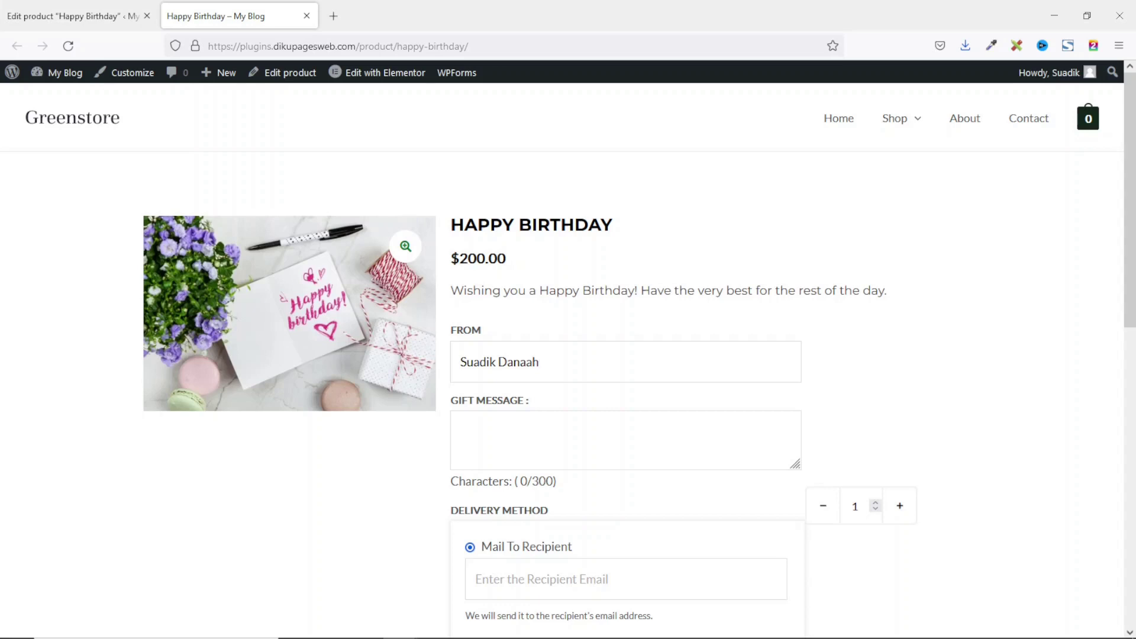
Step: Enter the sender's name and paste the birthday wish as the gift message
{"action": "left_click", "coordinate": [461, 427]}
{"action": "type", "text": "Wishing you a Happy Birthday! Have the very best for the rest of the day."}
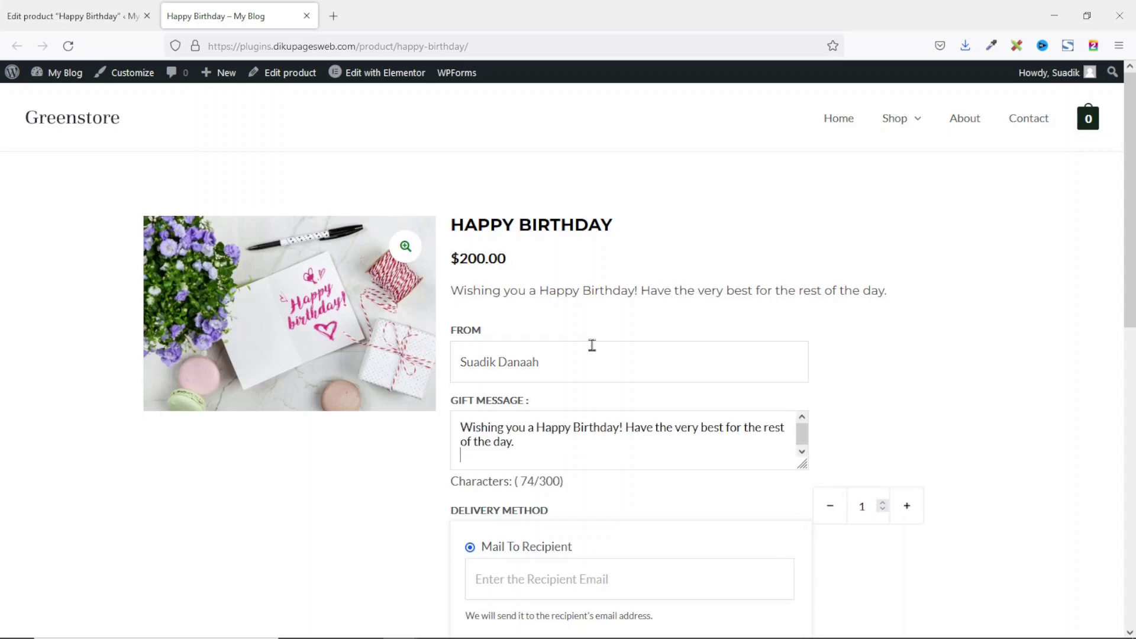
{"action": "key", "text": "BackSpace"}
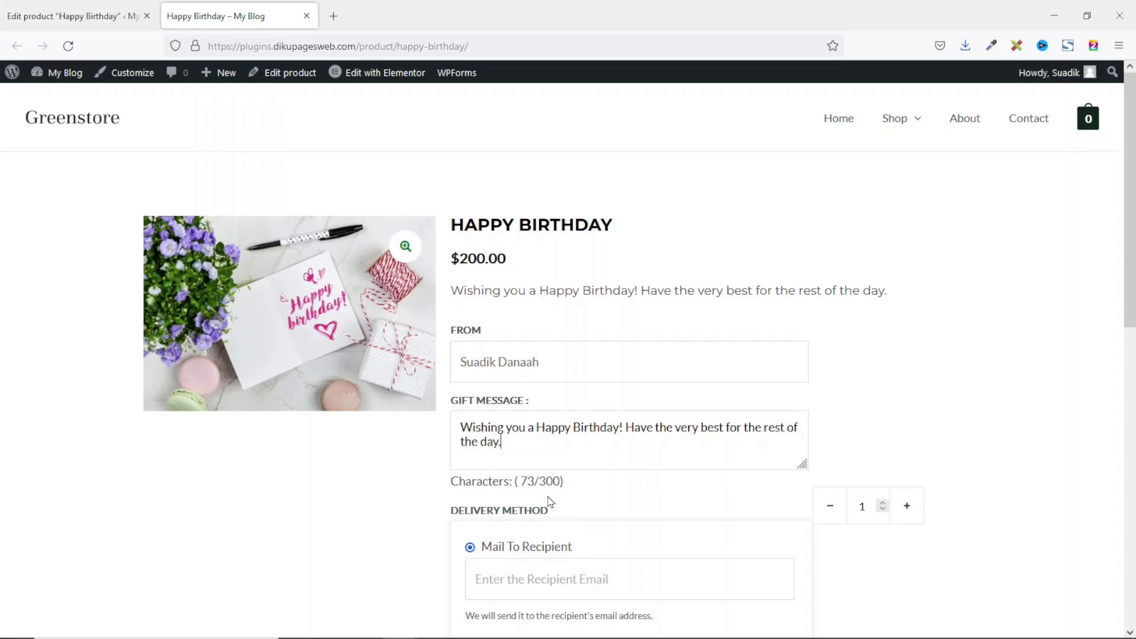
{"action": "left_click_drag", "start_coordinate": [520, 478], "coordinate": [528, 478]}
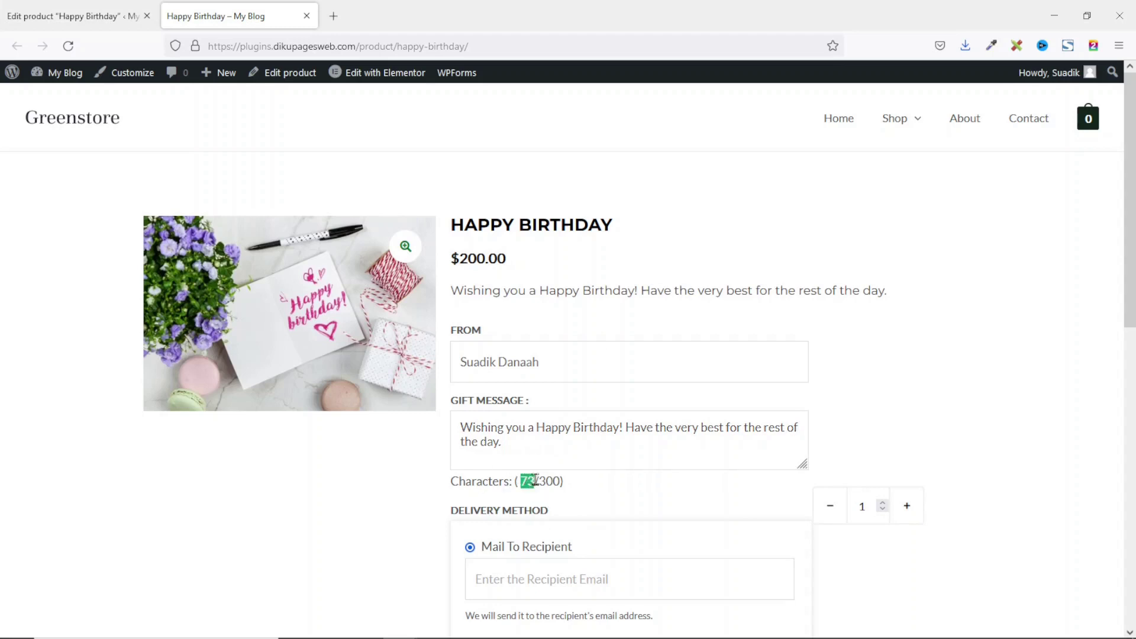
{"action": "scroll", "coordinate": [904, 490], "scroll_direction": "down", "scroll_amount": 1}
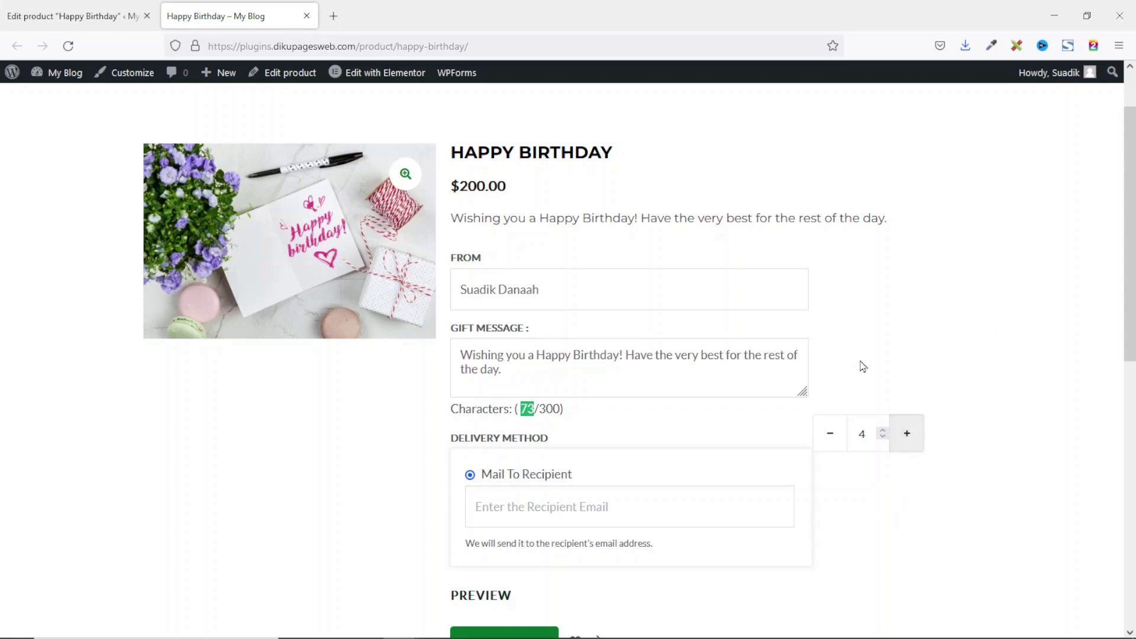
Step: Set quantity to 1, enter the recipient's e-mail, add the gift card to the cart, and view the cart
{"action": "double_click", "coordinate": [832, 444]}
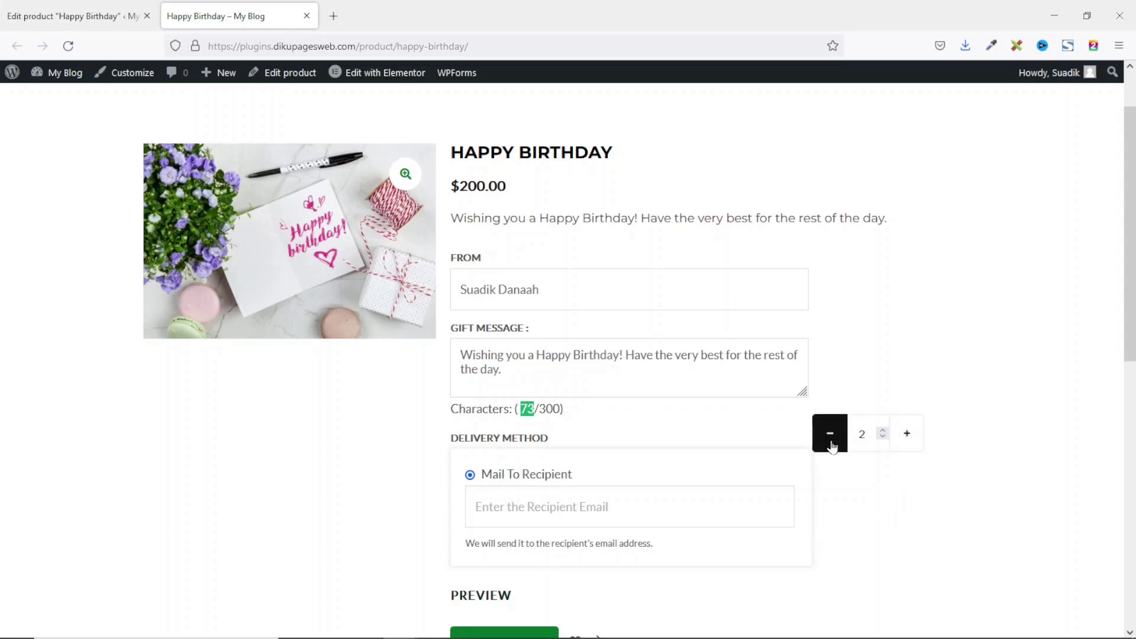
{"action": "scroll", "coordinate": [638, 393], "scroll_direction": "down", "scroll_amount": 3}
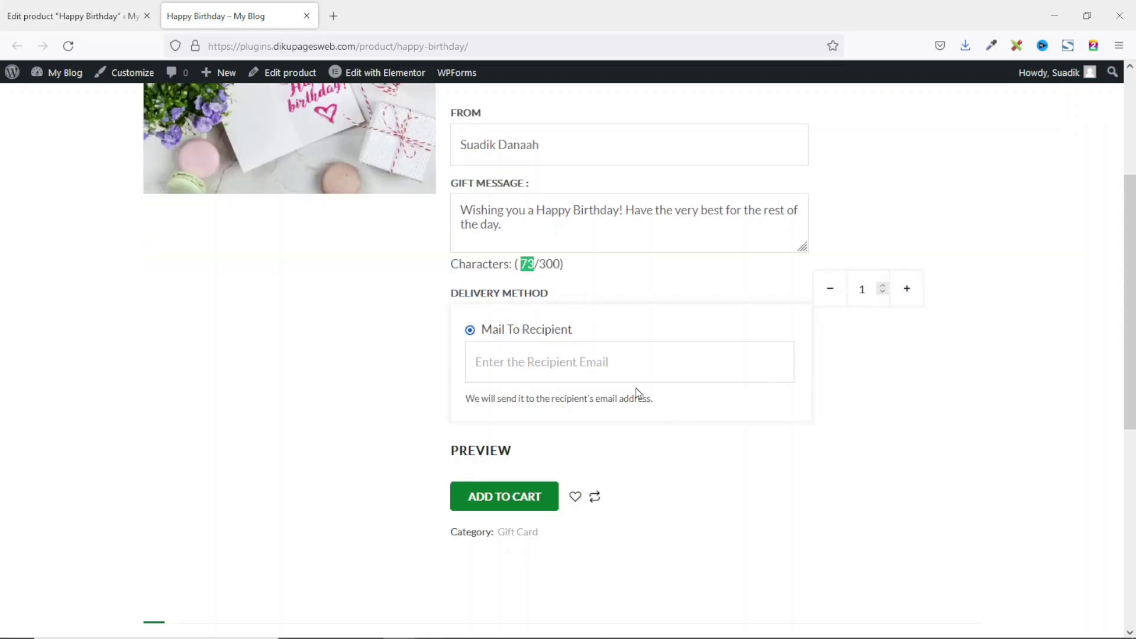
{"action": "left_click", "coordinate": [584, 365]}
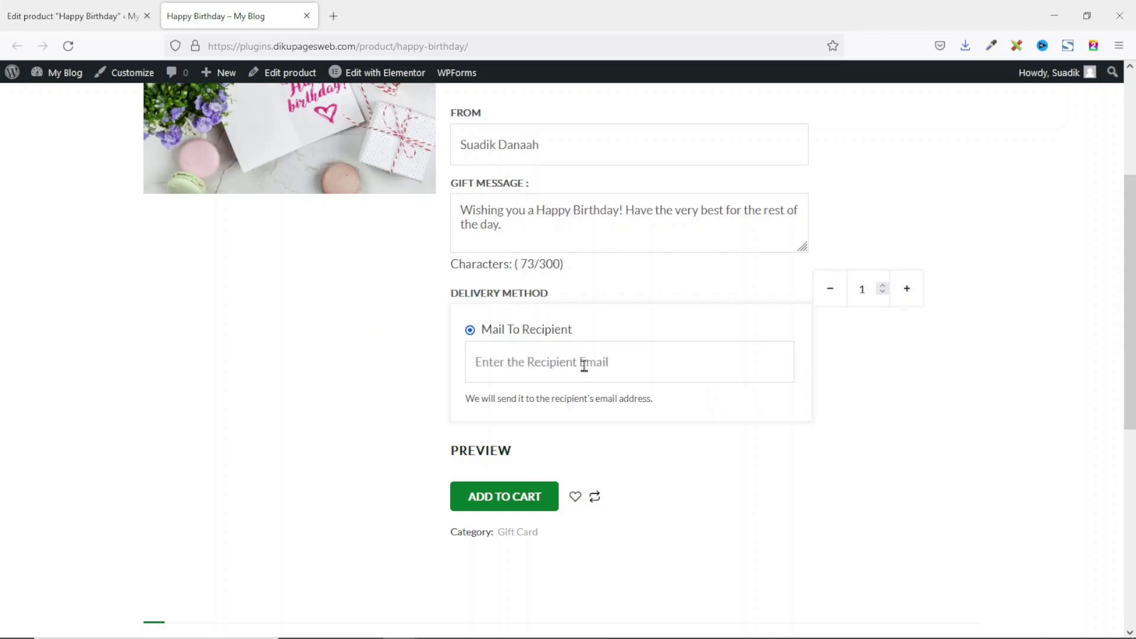
{"action": "left_click", "coordinate": [509, 509]}
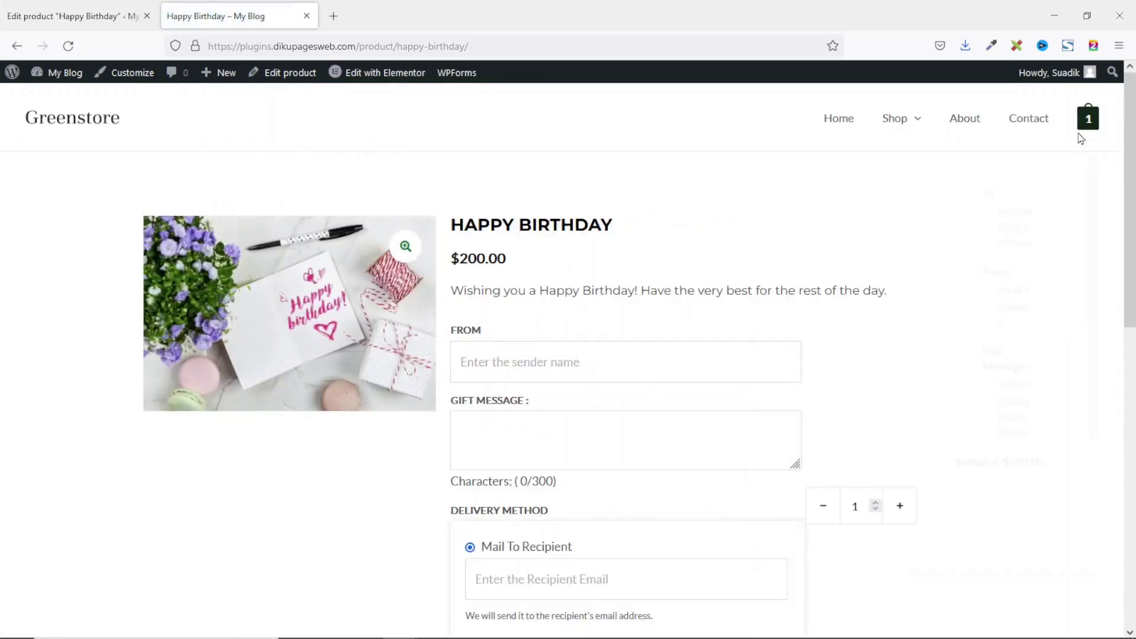
{"action": "mouse_move", "coordinate": [1083, 133]}
{"action": "left_click", "coordinate": [983, 513]}
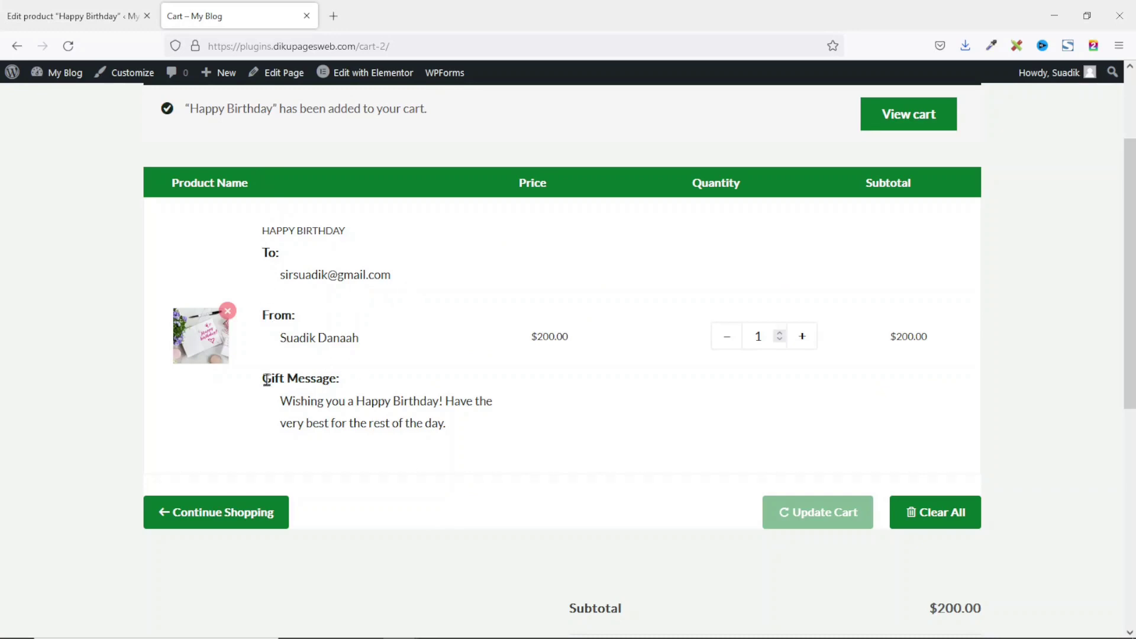
Step: Proceed to checkout and place the $200.00 cash-on-delivery gift card order
{"action": "scroll", "coordinate": [450, 443], "scroll_direction": "down", "scroll_amount": 3}
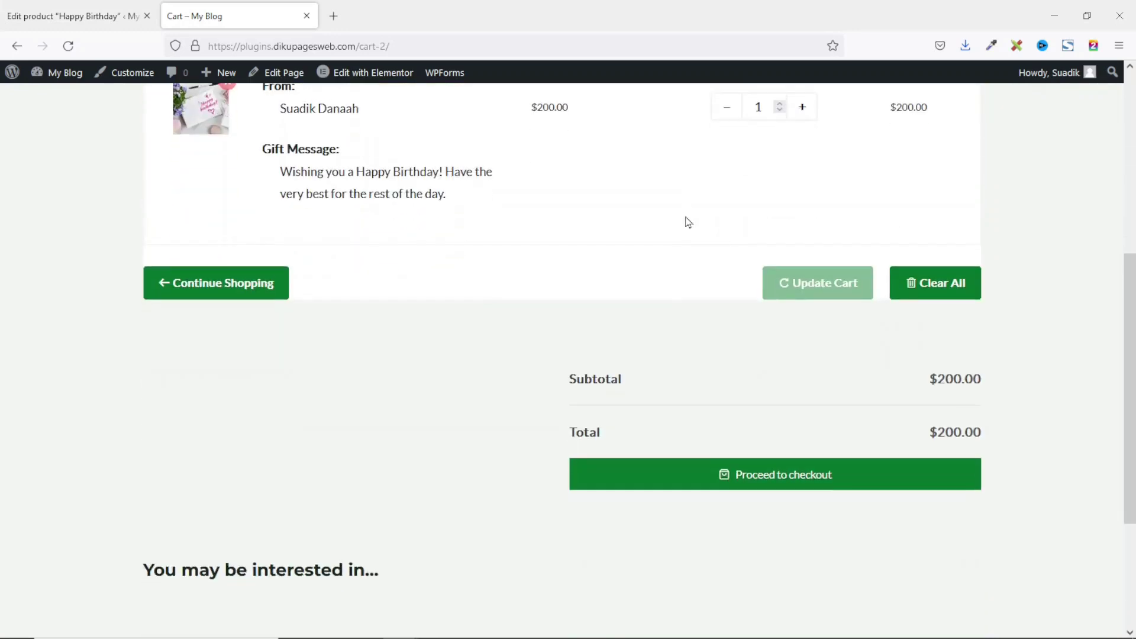
{"action": "left_click", "coordinate": [775, 485]}
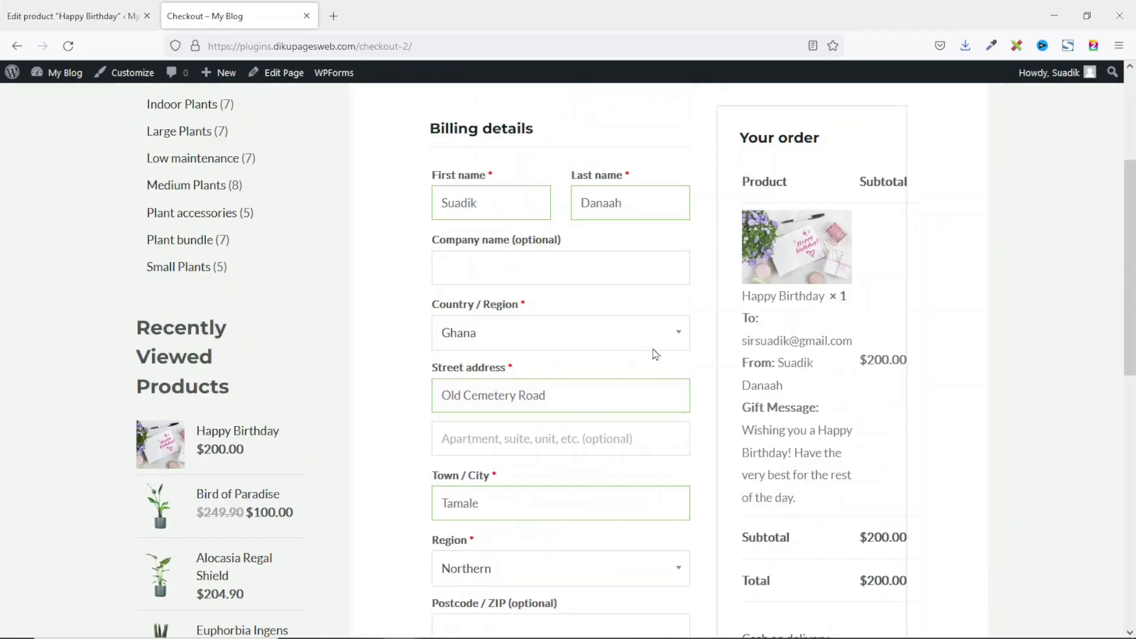
{"action": "scroll", "coordinate": [652, 247], "scroll_direction": "down", "scroll_amount": 9}
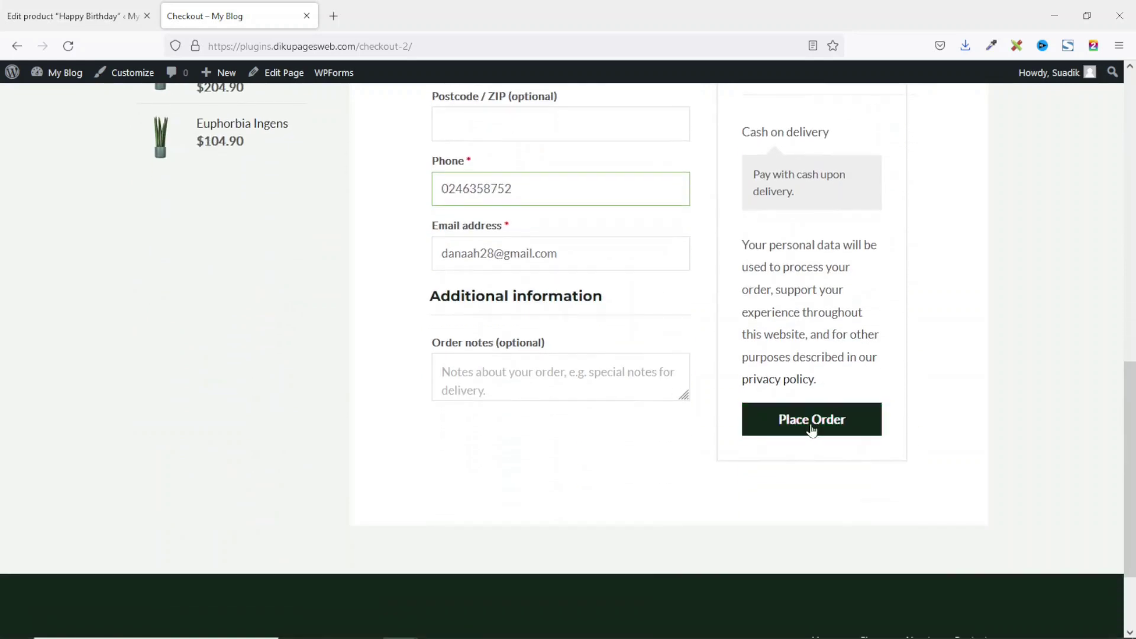
{"action": "left_click", "coordinate": [810, 427]}
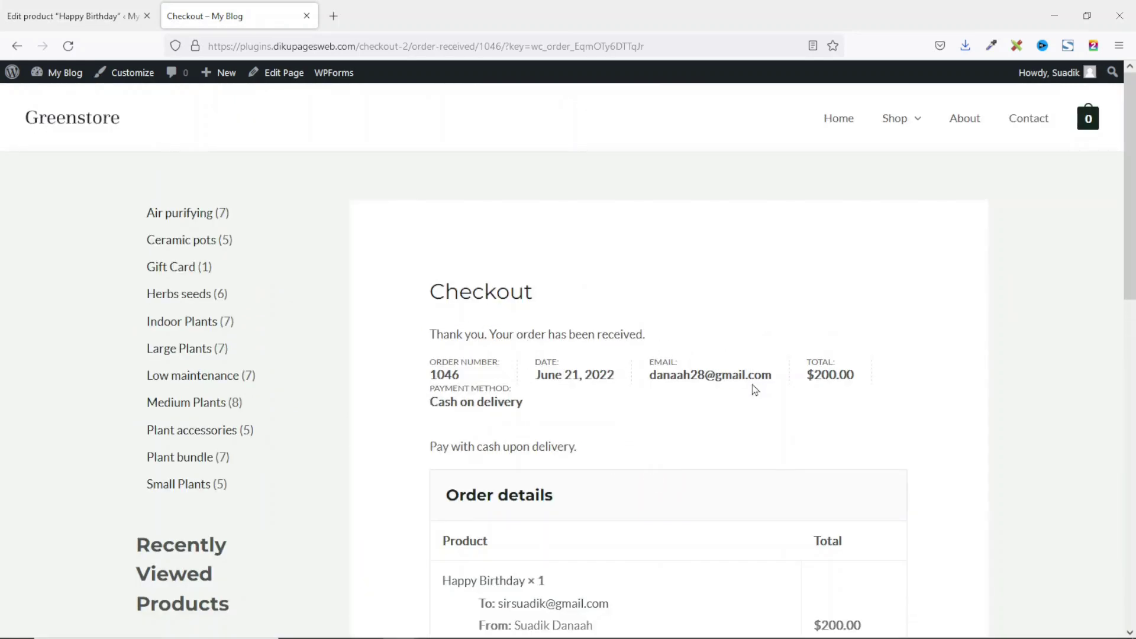
Step: Review the $200.00 order-received details, then return to the Happy Birthday product editor tab
{"action": "scroll", "coordinate": [687, 312], "scroll_direction": "down", "scroll_amount": 8}
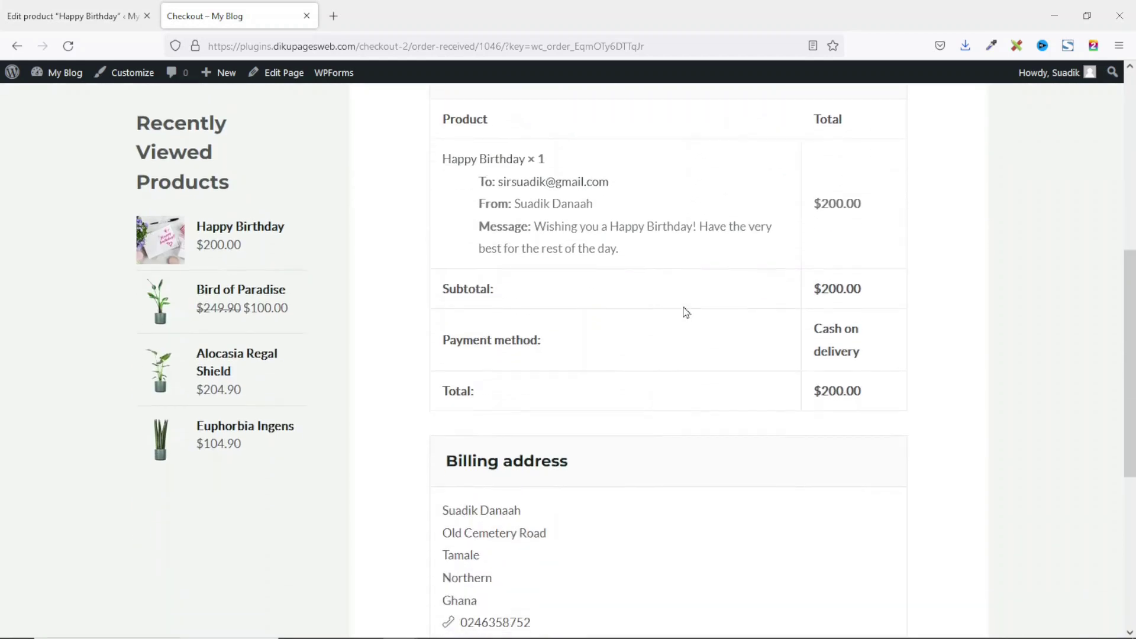
{"action": "scroll", "coordinate": [686, 313], "scroll_direction": "up", "scroll_amount": 8}
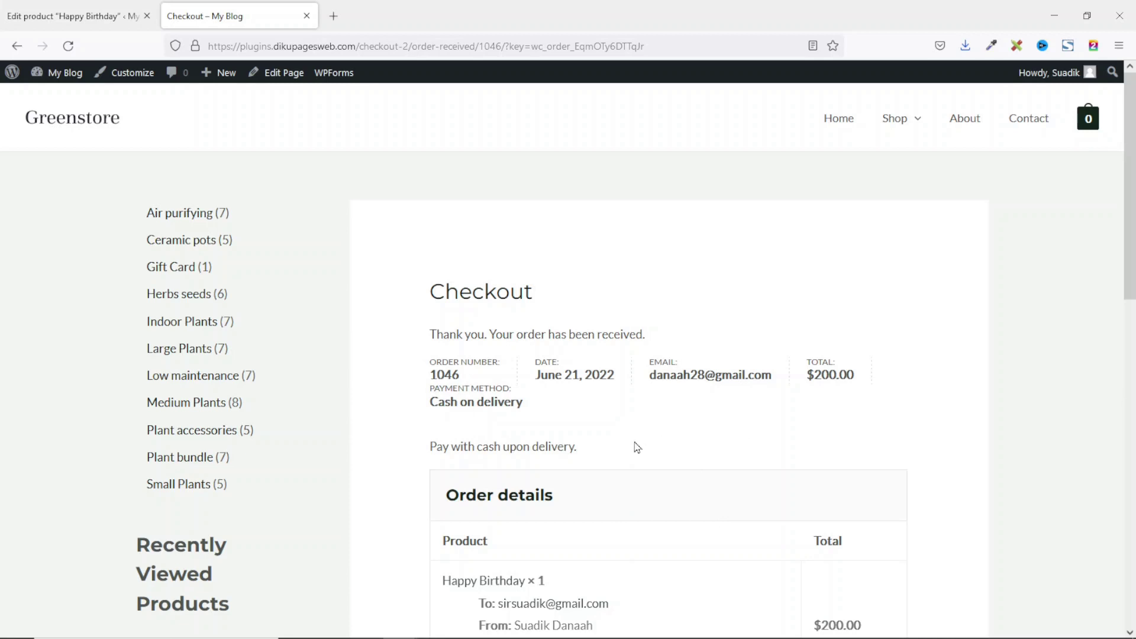
{"action": "left_click", "coordinate": [84, 20]}
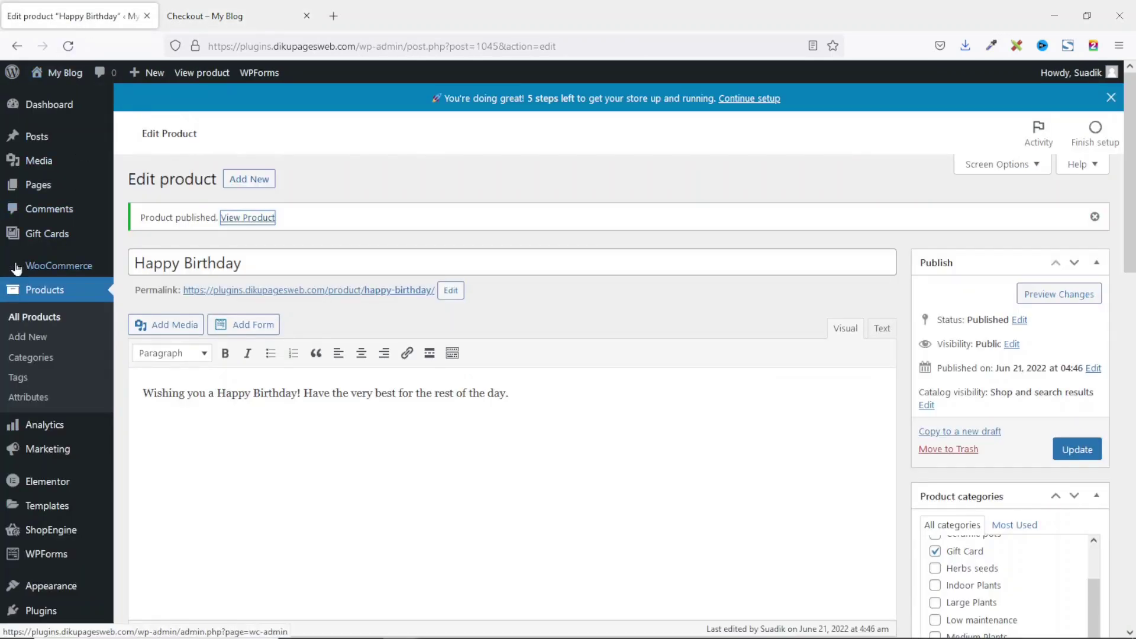
Step: Set the gift card order's status to Completed in WooCommerce Orders, update it, then open Gmail
{"action": "mouse_move", "coordinate": [93, 278]}
{"action": "left_click", "coordinate": [144, 287]}
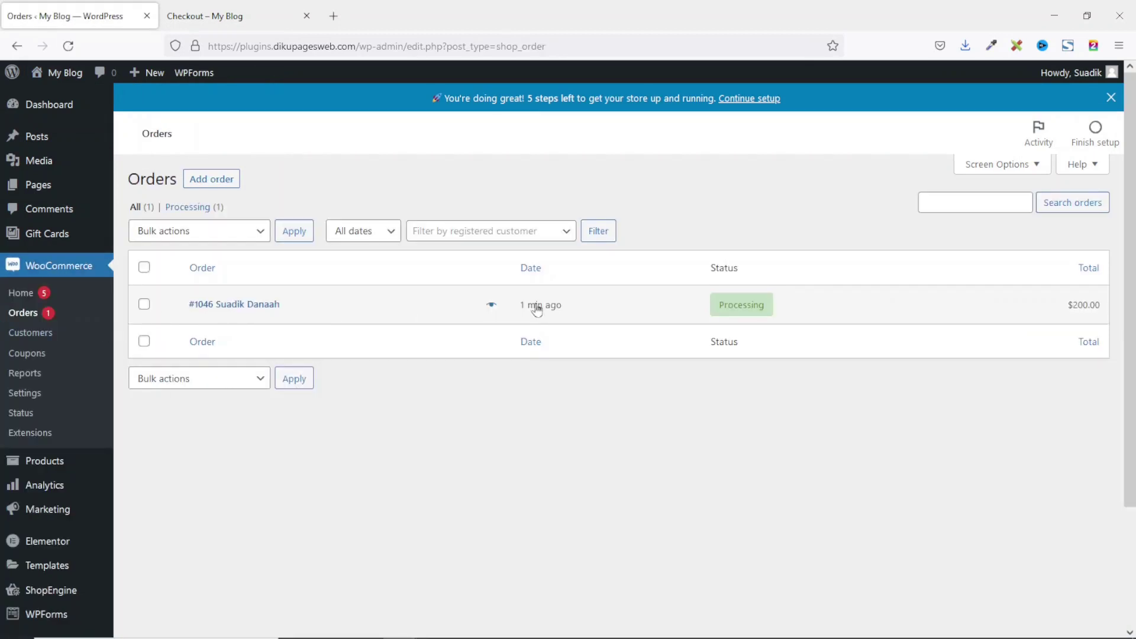
{"action": "left_click", "coordinate": [745, 314]}
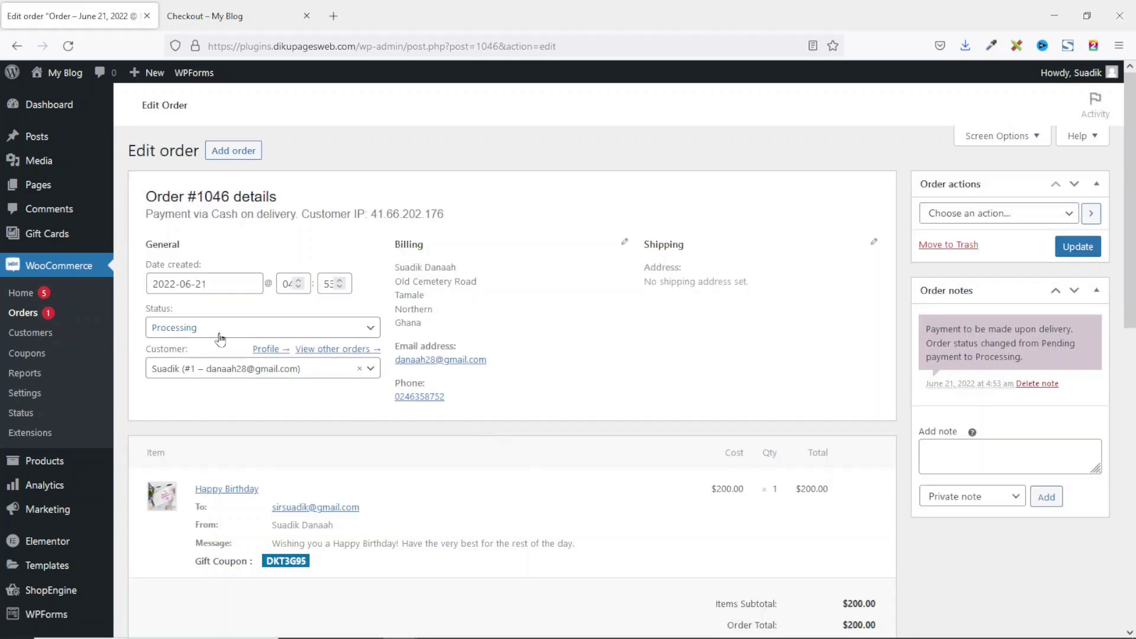
{"action": "left_click", "coordinate": [216, 333]}
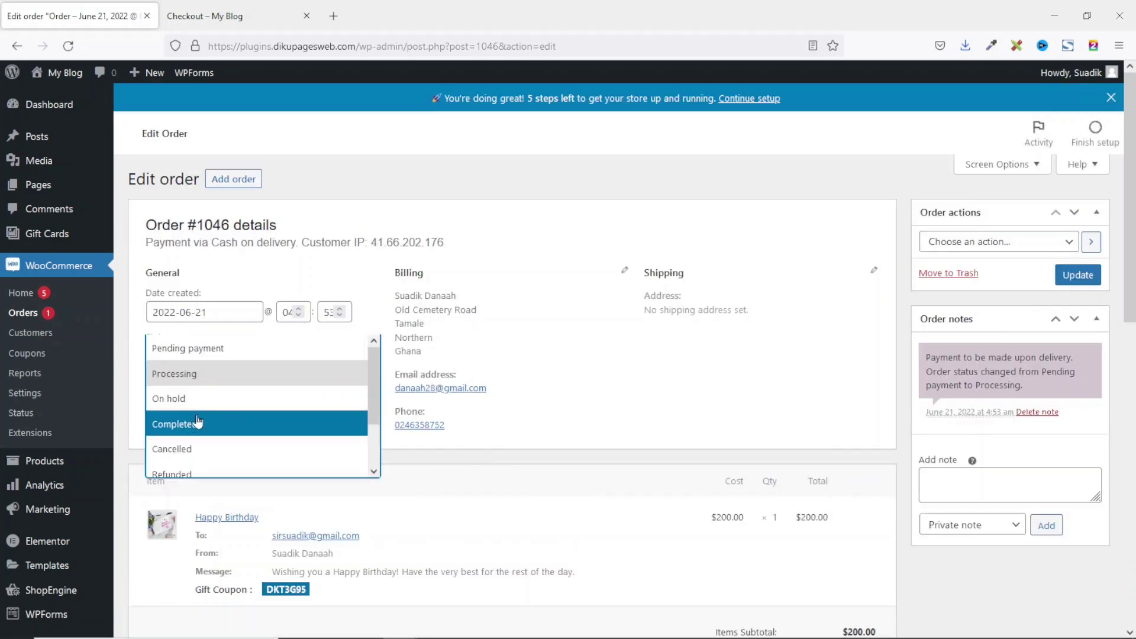
{"action": "left_click", "coordinate": [198, 422]}
{"action": "left_click", "coordinate": [1077, 278]}
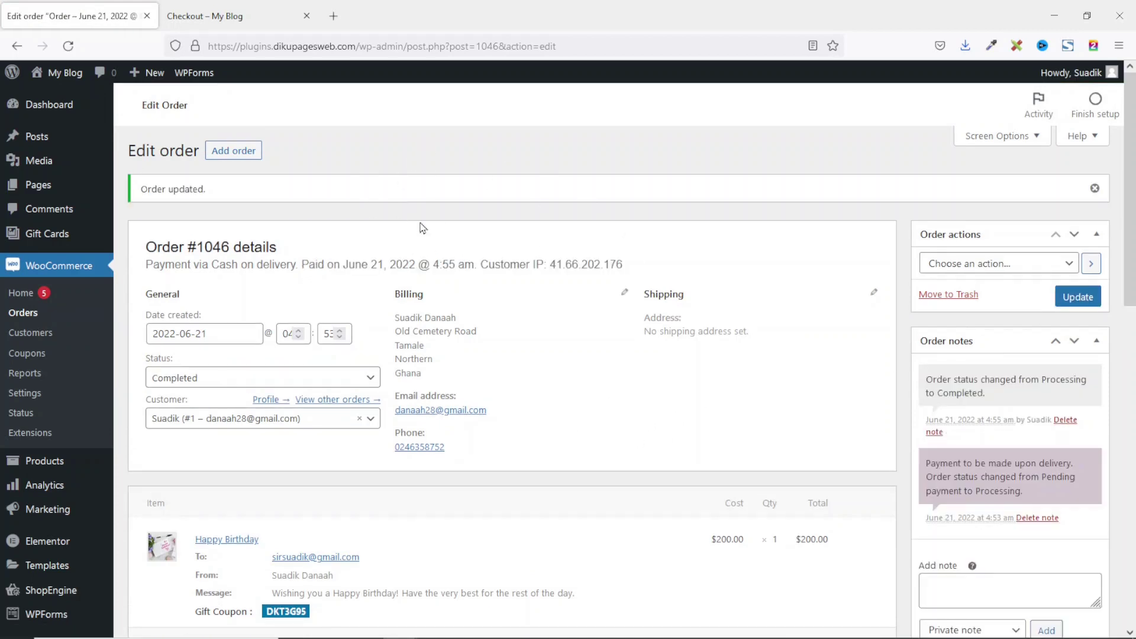
{"action": "left_click", "coordinate": [333, 16]}
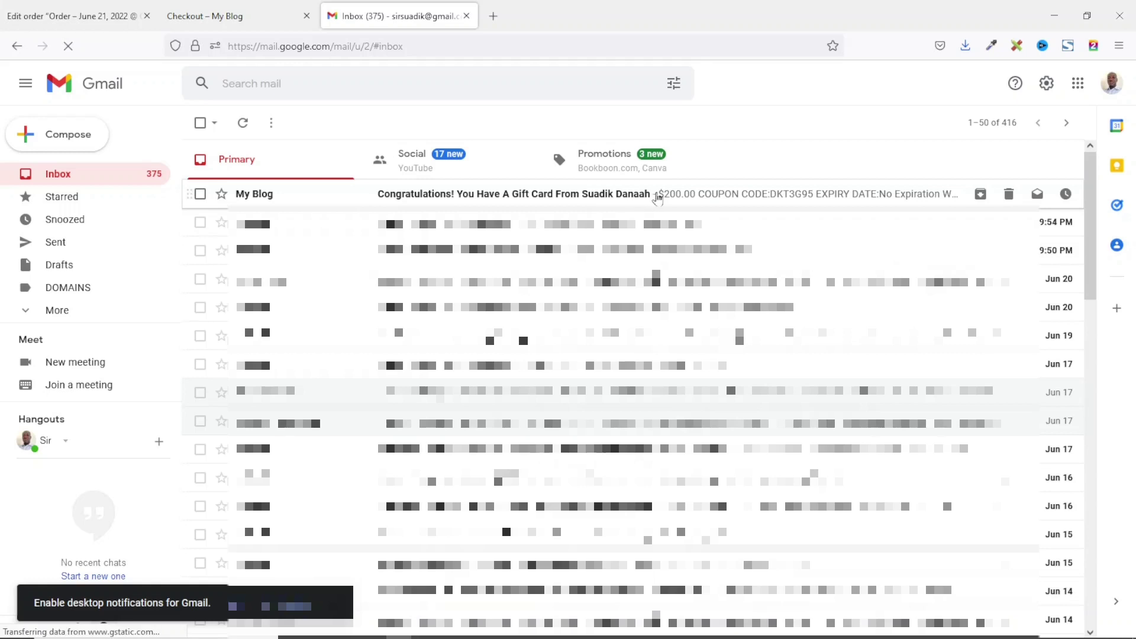
Step: Open the gift card email and look over its $200.00 amount, coupon code and sender
{"action": "left_click", "coordinate": [575, 197]}
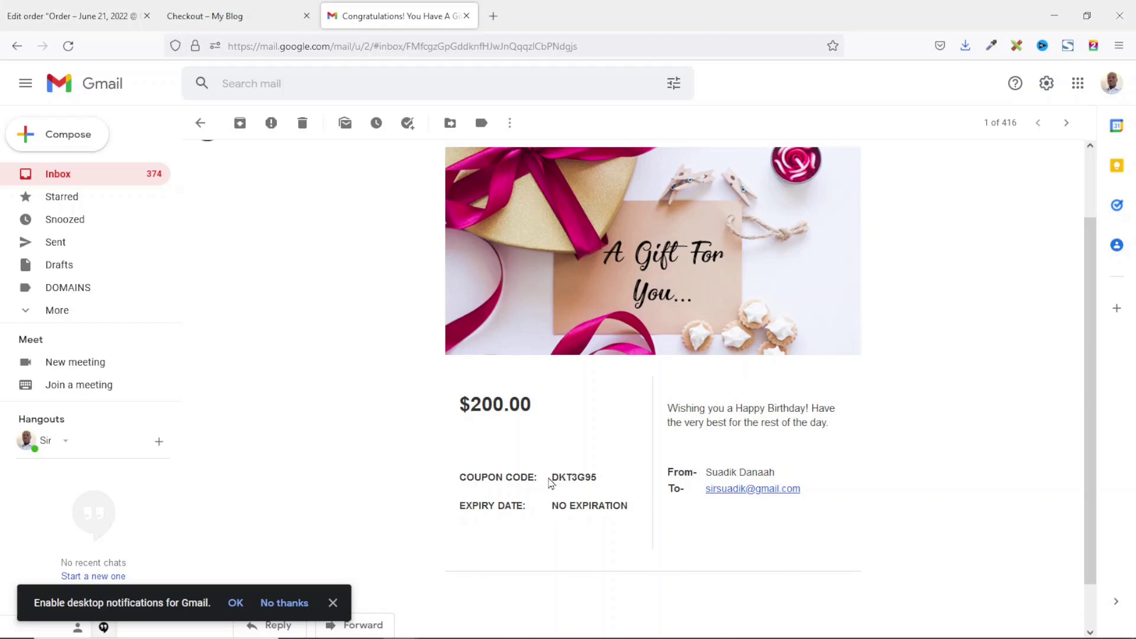
{"action": "left_click_drag", "start_coordinate": [554, 477], "coordinate": [604, 483]}
{"action": "left_click", "coordinate": [604, 483]}
{"action": "left_click_drag", "start_coordinate": [464, 399], "coordinate": [527, 402]}
{"action": "left_click_drag", "start_coordinate": [550, 476], "coordinate": [633, 508]}
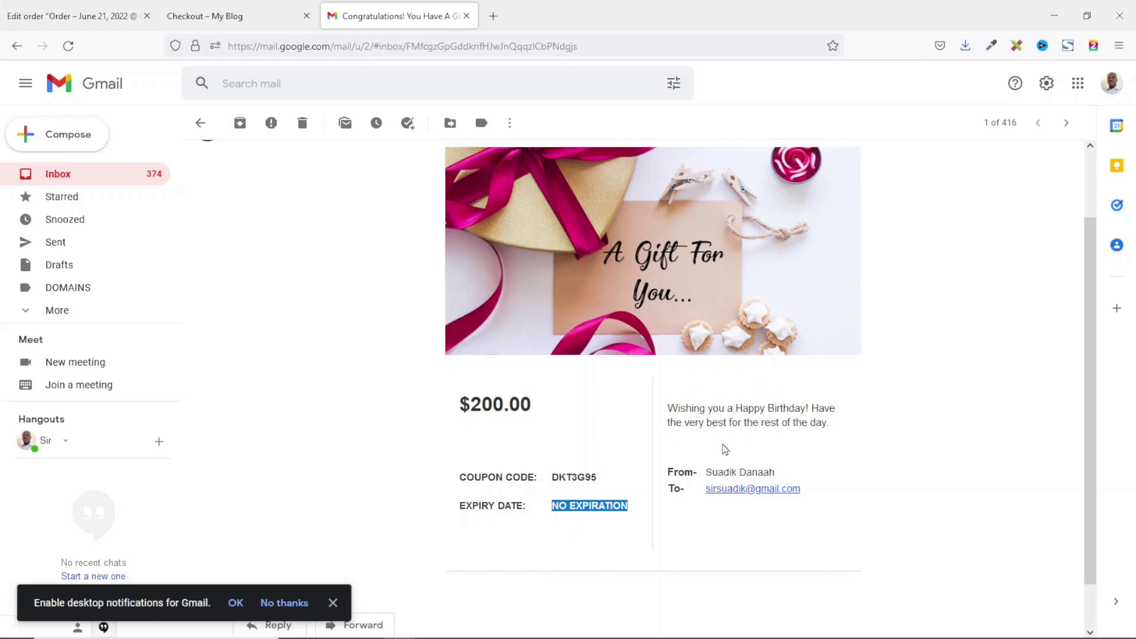
{"action": "left_click_drag", "start_coordinate": [708, 474], "coordinate": [798, 480]}
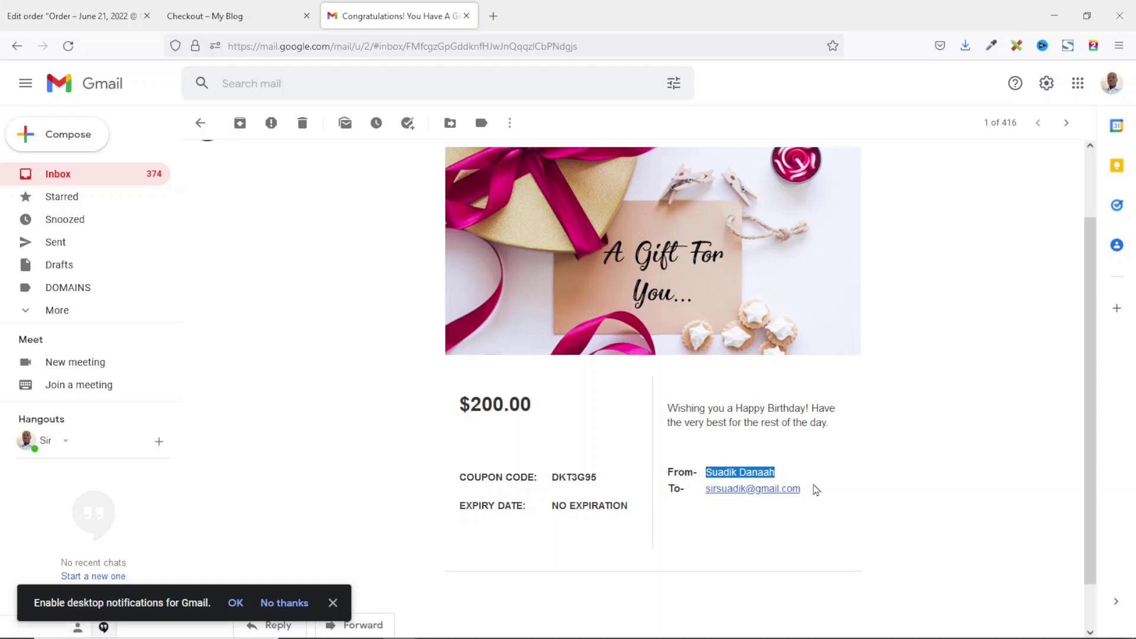
{"action": "left_click", "coordinate": [626, 507]}
Step: Copy the coupon code and return to the store's order-received tab
{"action": "double_click", "coordinate": [567, 477]}
{"action": "right_click", "coordinate": [569, 477]}
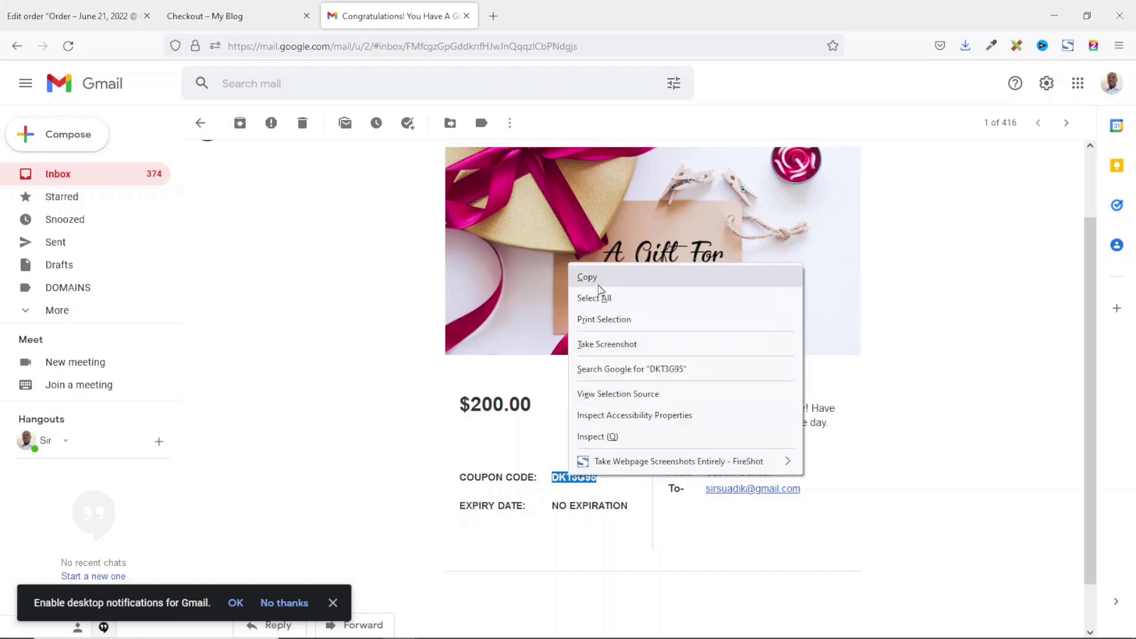
{"action": "left_click", "coordinate": [599, 281]}
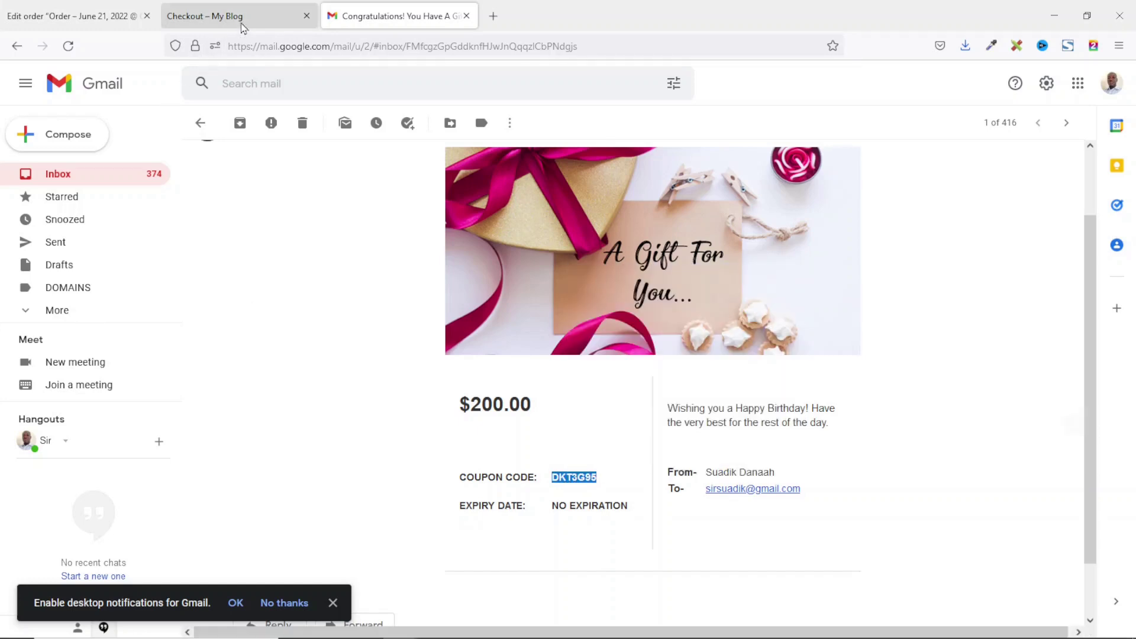
{"action": "left_click", "coordinate": [240, 24]}
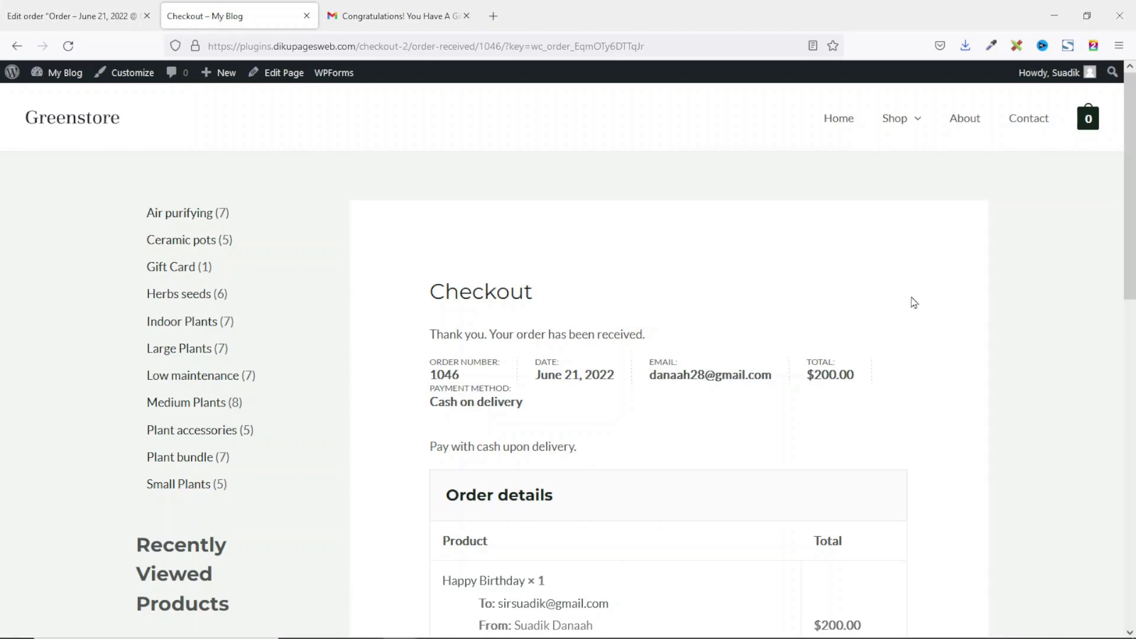
Step: Open the Shop in a private window and add Euphorbia Ingens ($104.90) to the cart
{"action": "right_click", "coordinate": [894, 119]}
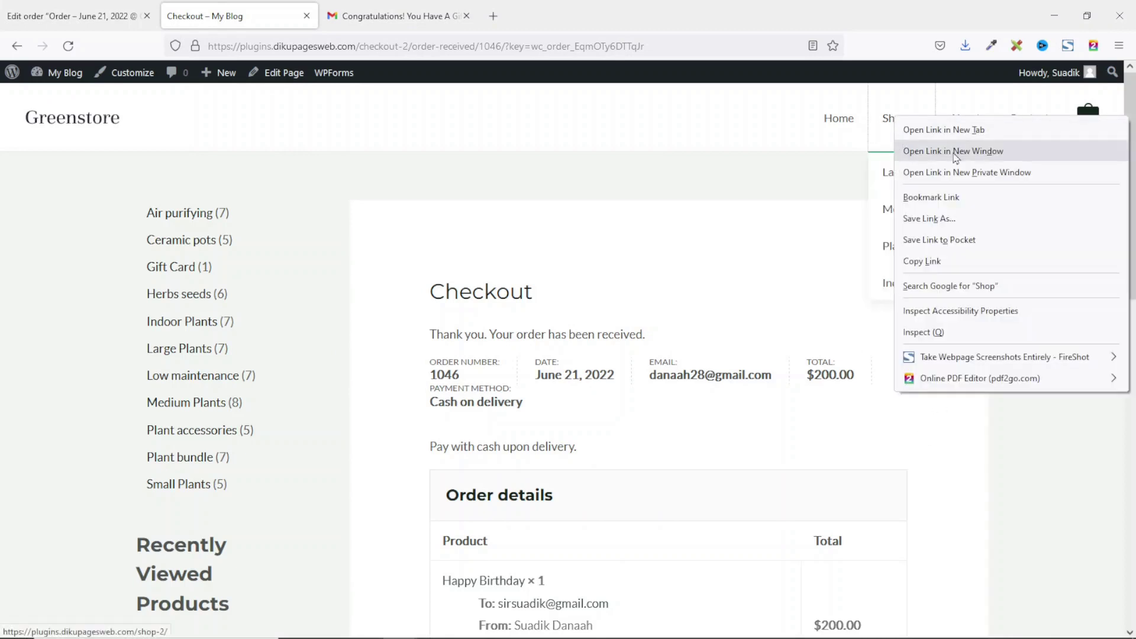
{"action": "left_click", "coordinate": [966, 174]}
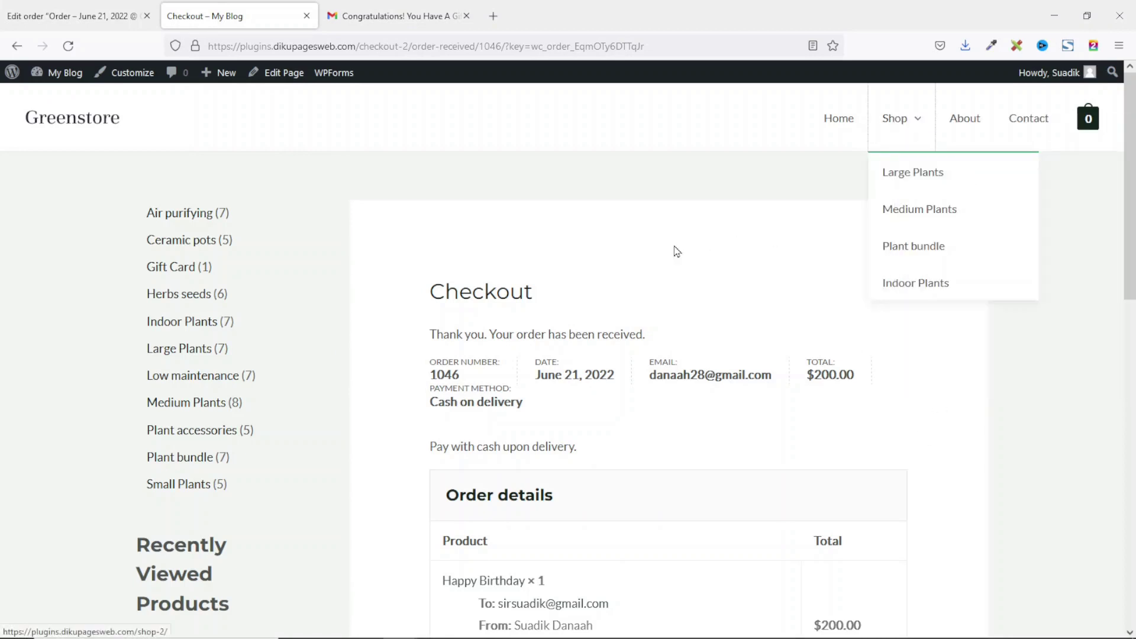
{"action": "scroll", "coordinate": [671, 251], "scroll_direction": "down", "scroll_amount": 7}
{"action": "left_click", "coordinate": [834, 384]}
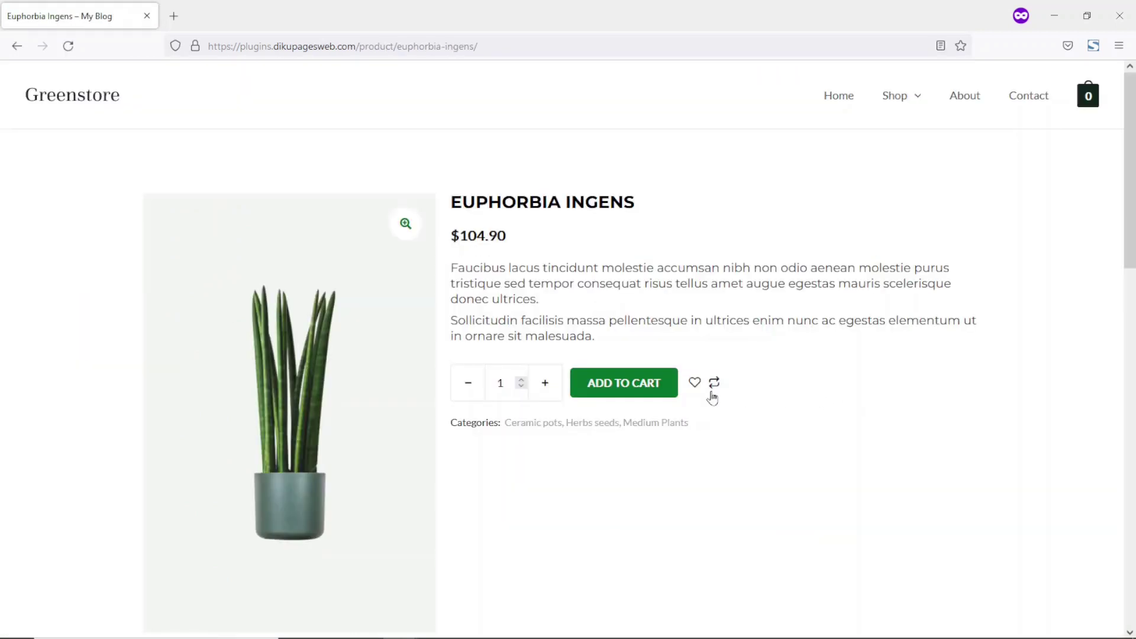
{"action": "left_click", "coordinate": [634, 388]}
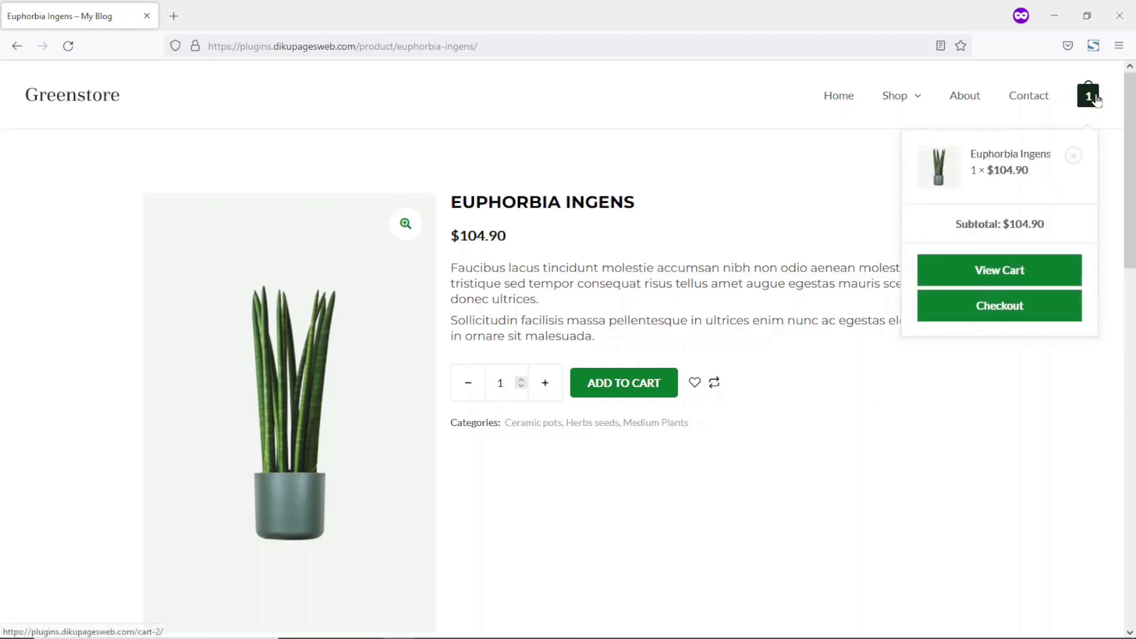
Step: Add Calathea Rufibarba ($109.90) from related products and go to the cart
{"action": "scroll", "coordinate": [865, 278], "scroll_direction": "down", "scroll_amount": 8}
{"action": "scroll", "coordinate": [865, 286], "scroll_direction": "down", "scroll_amount": 6}
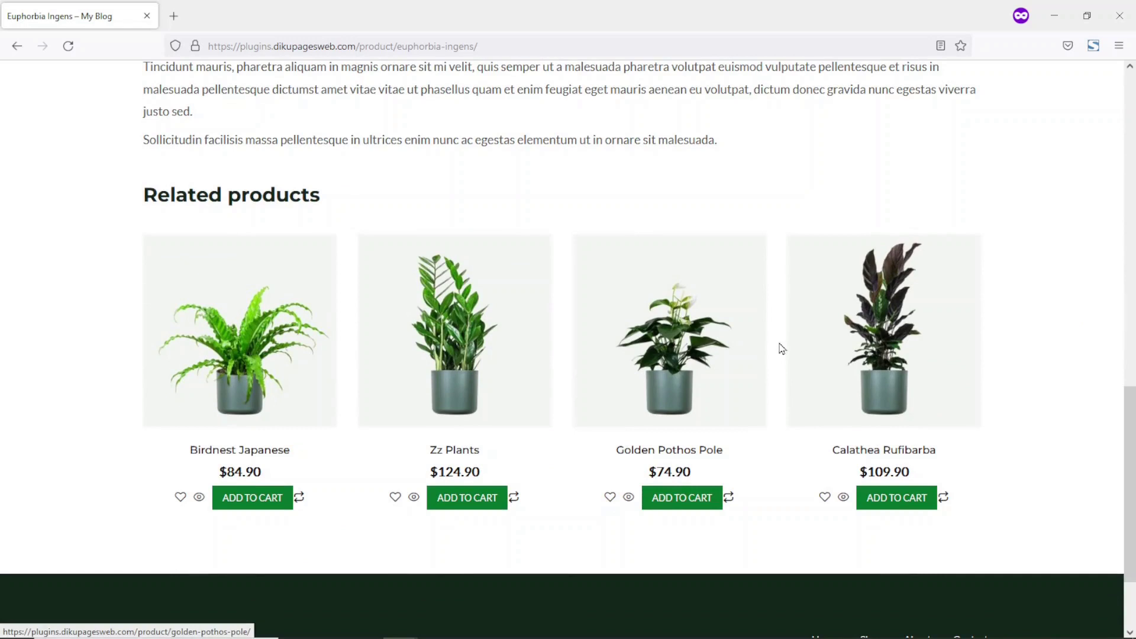
{"action": "left_click", "coordinate": [887, 502]}
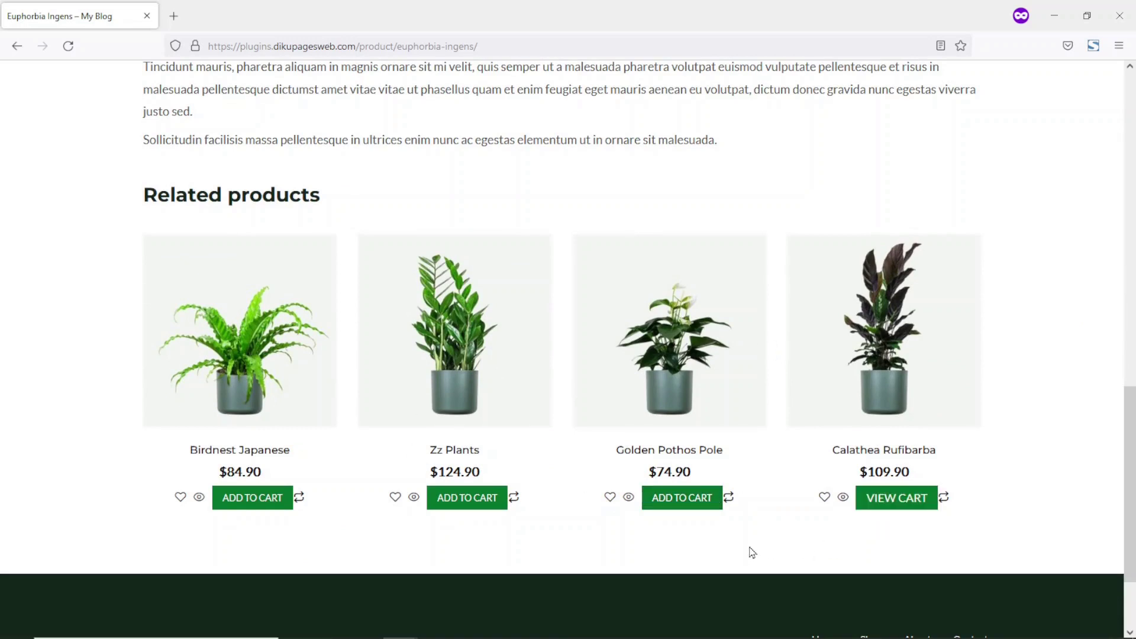
{"action": "left_click", "coordinate": [895, 498]}
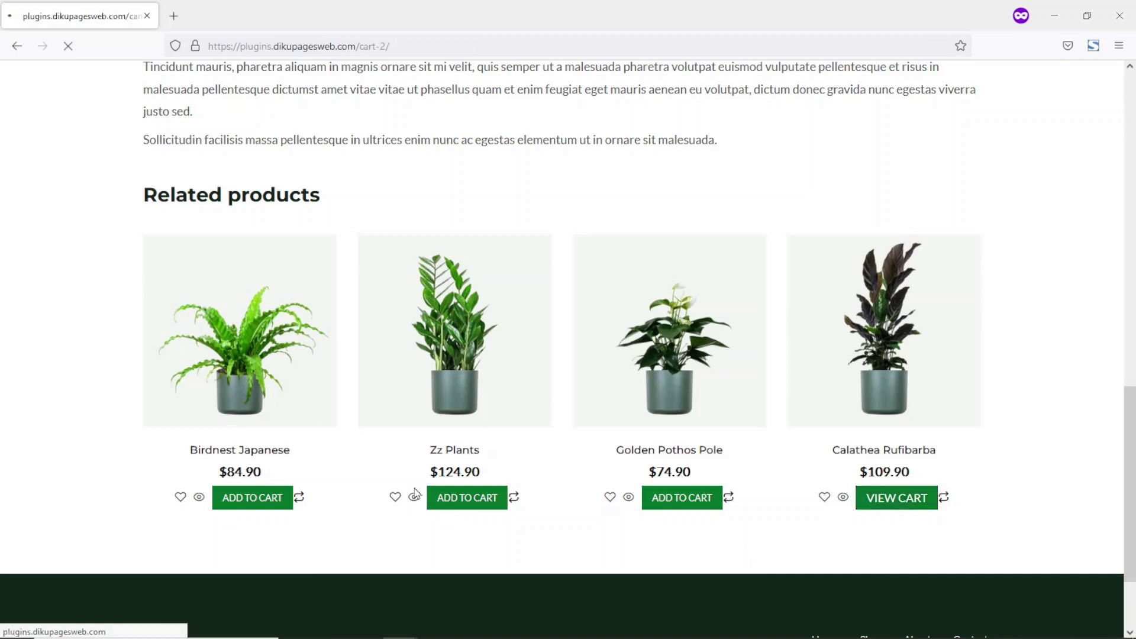
Step: Paste the gift card code into the cart coupon field, apply it for -$200.00, and proceed to checkout
{"action": "scroll", "coordinate": [565, 423], "scroll_direction": "down", "scroll_amount": 2}
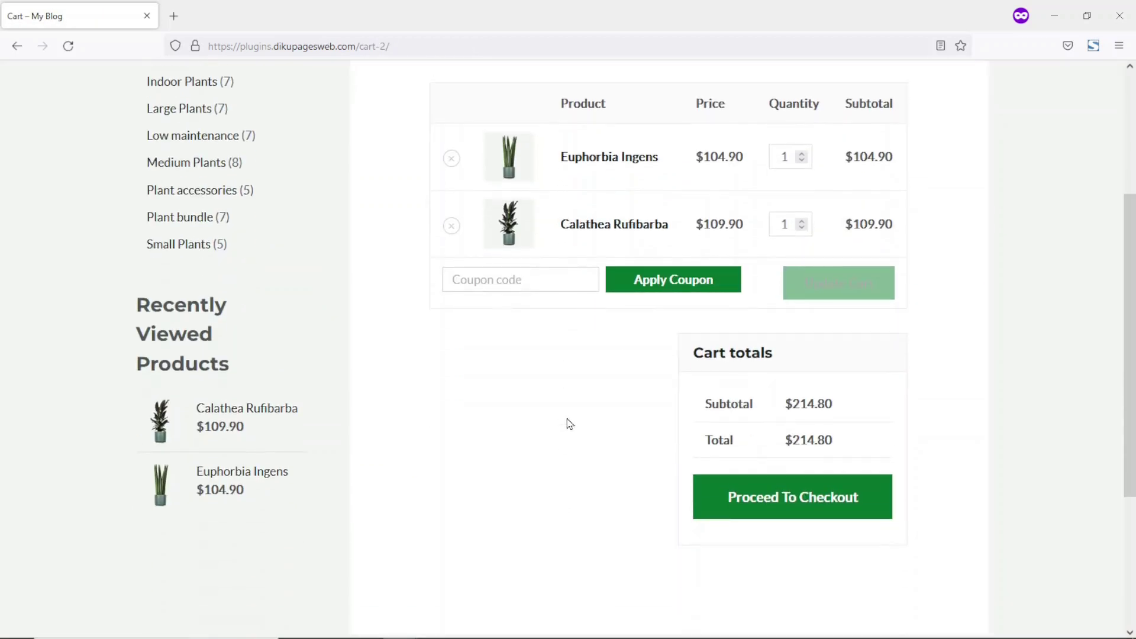
{"action": "scroll", "coordinate": [570, 473], "scroll_direction": "up", "scroll_amount": 1}
{"action": "left_click", "coordinate": [548, 347]}
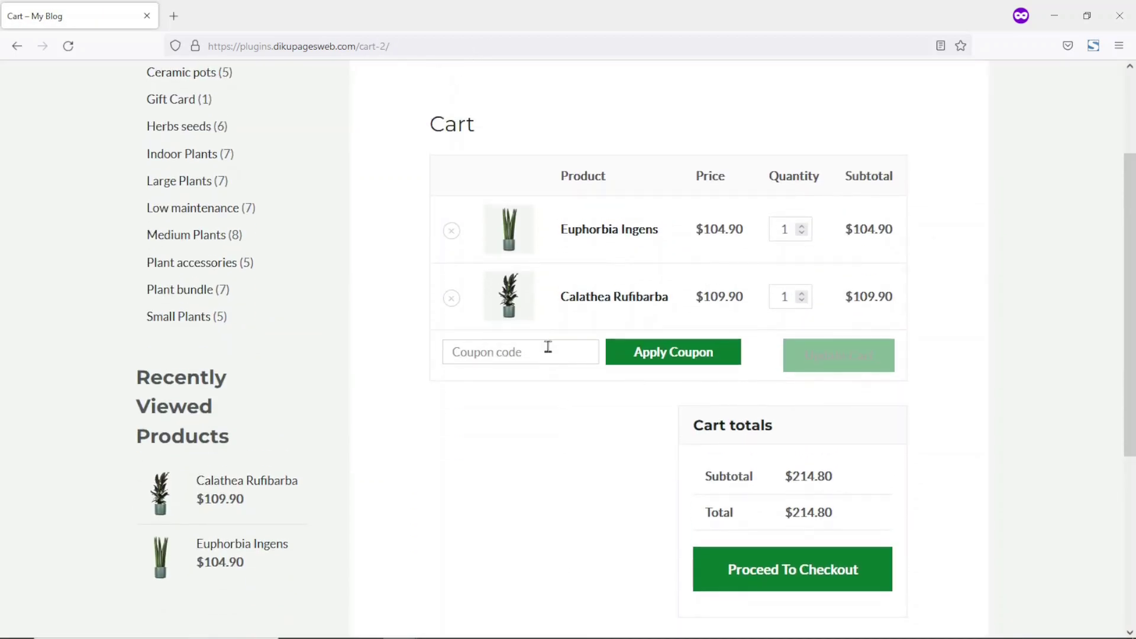
{"action": "key", "text": "ctrl+v"}
{"action": "left_click", "coordinate": [674, 353]}
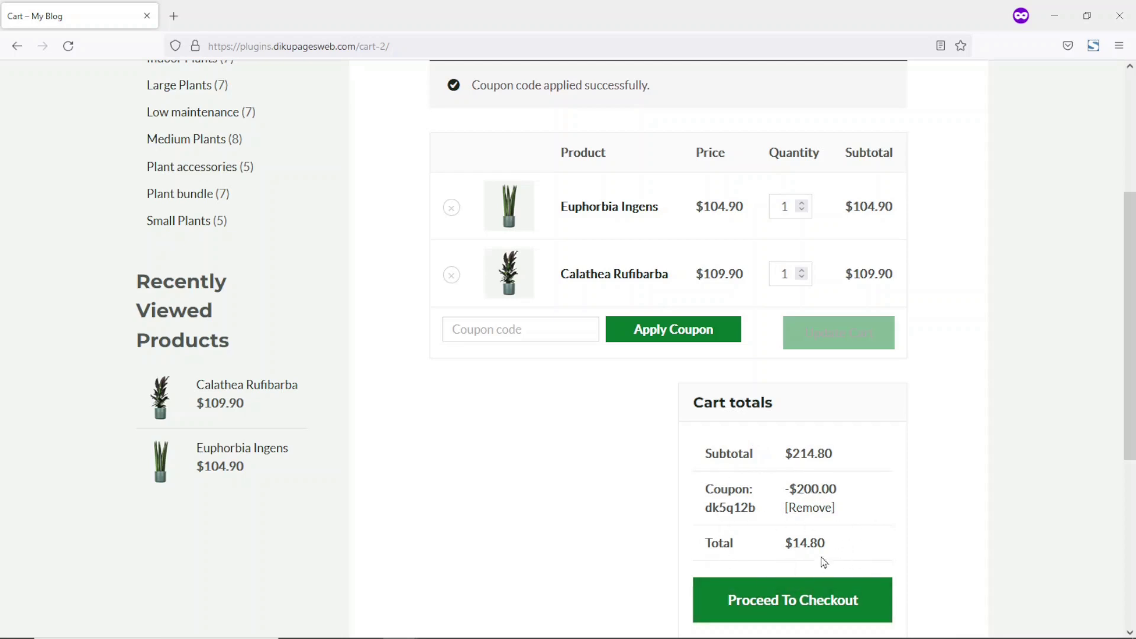
{"action": "left_click", "coordinate": [797, 602]}
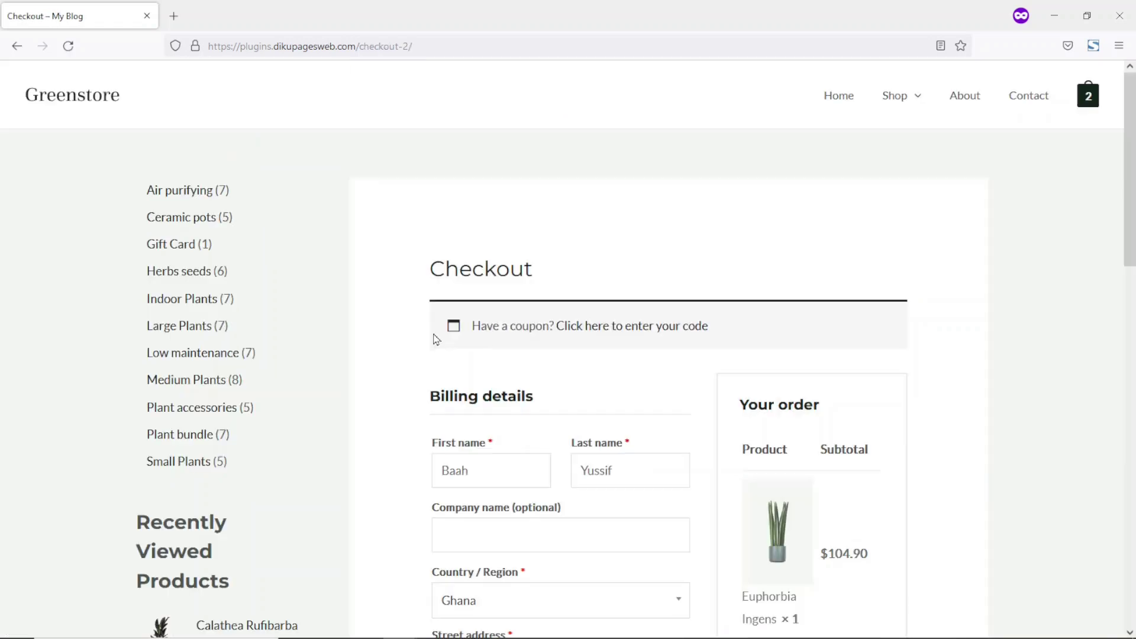
Step: Place the $14.80 cash-on-delivery order and review the order details
{"action": "scroll", "coordinate": [535, 393], "scroll_direction": "down", "scroll_amount": 10}
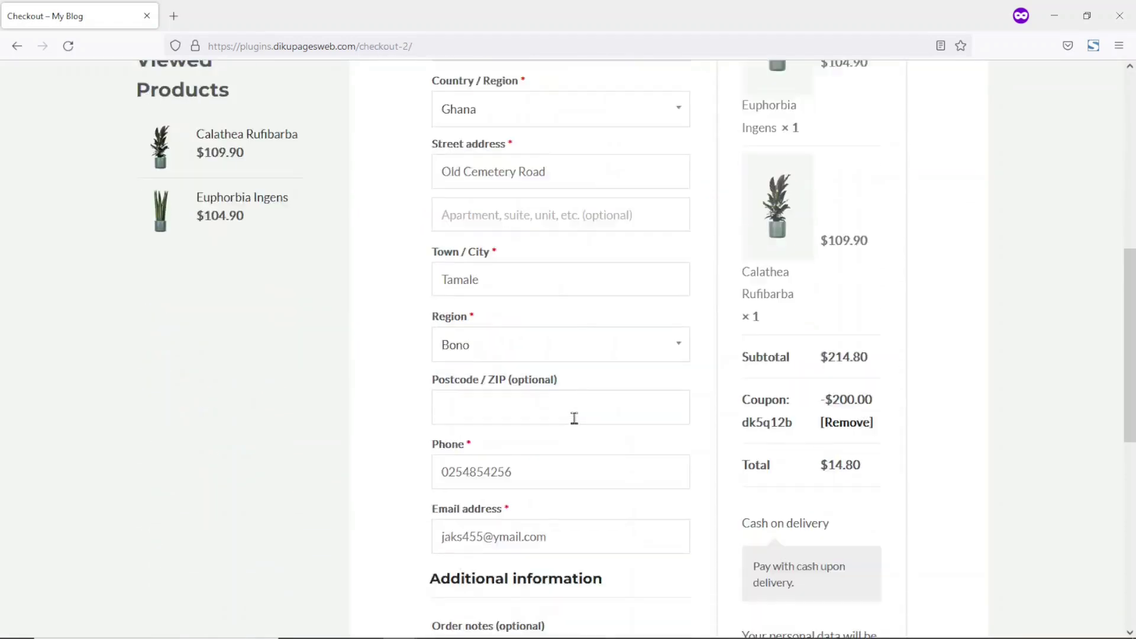
{"action": "left_click", "coordinate": [792, 508]}
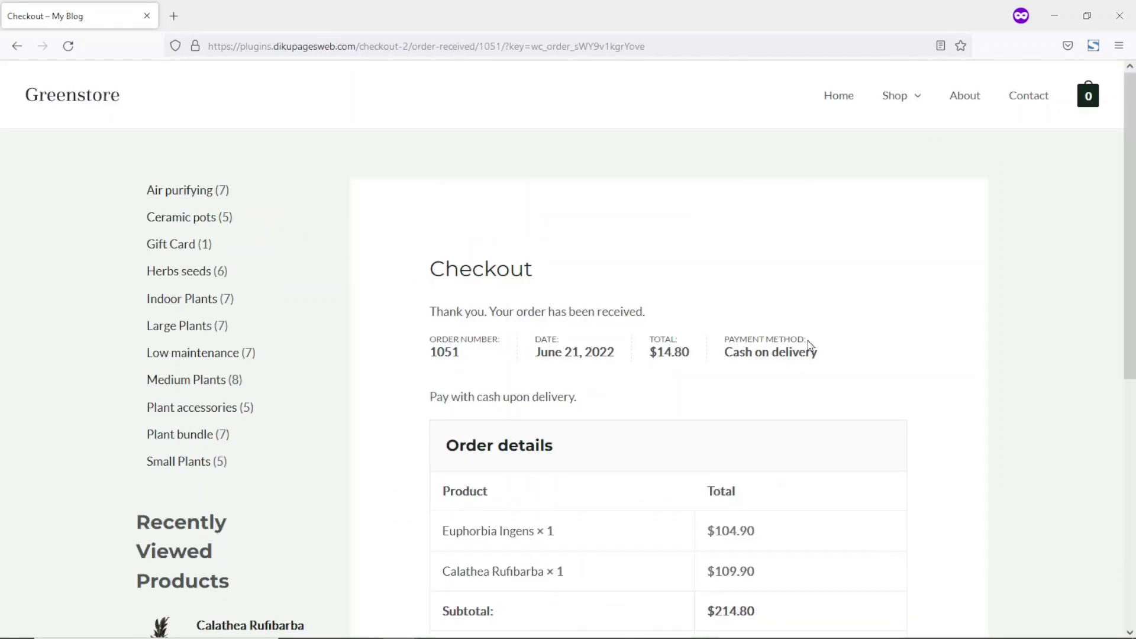
{"action": "scroll", "coordinate": [732, 417], "scroll_direction": "down", "scroll_amount": 4}
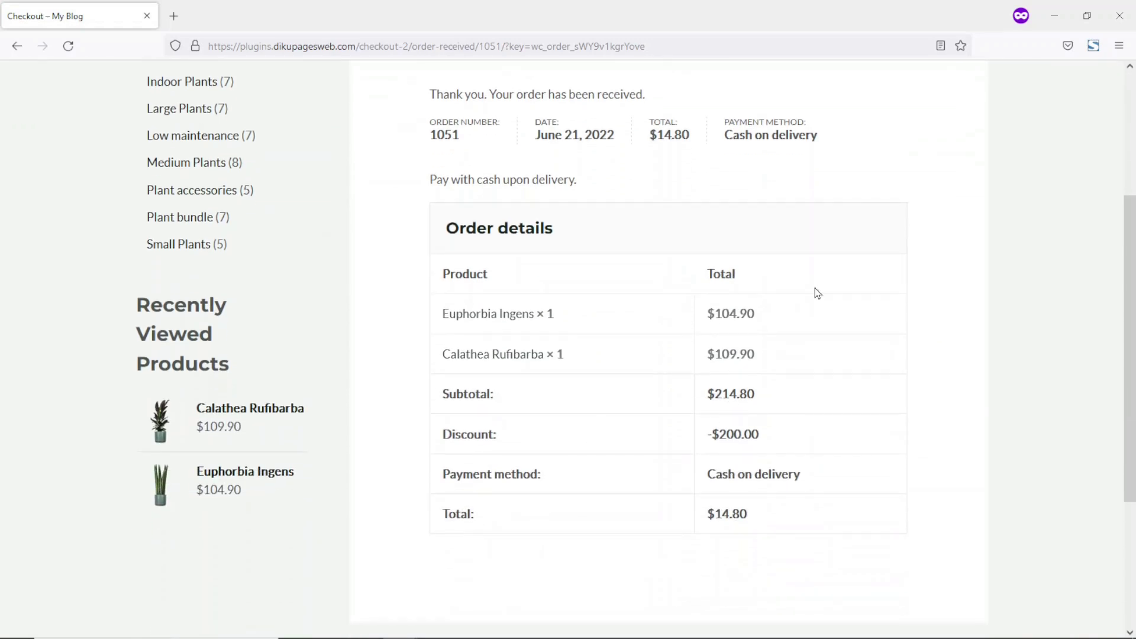
Step: Close the private window and go to the Shop page from the original 'Checkout – My Blog' tab
{"action": "left_click", "coordinate": [1119, 16]}
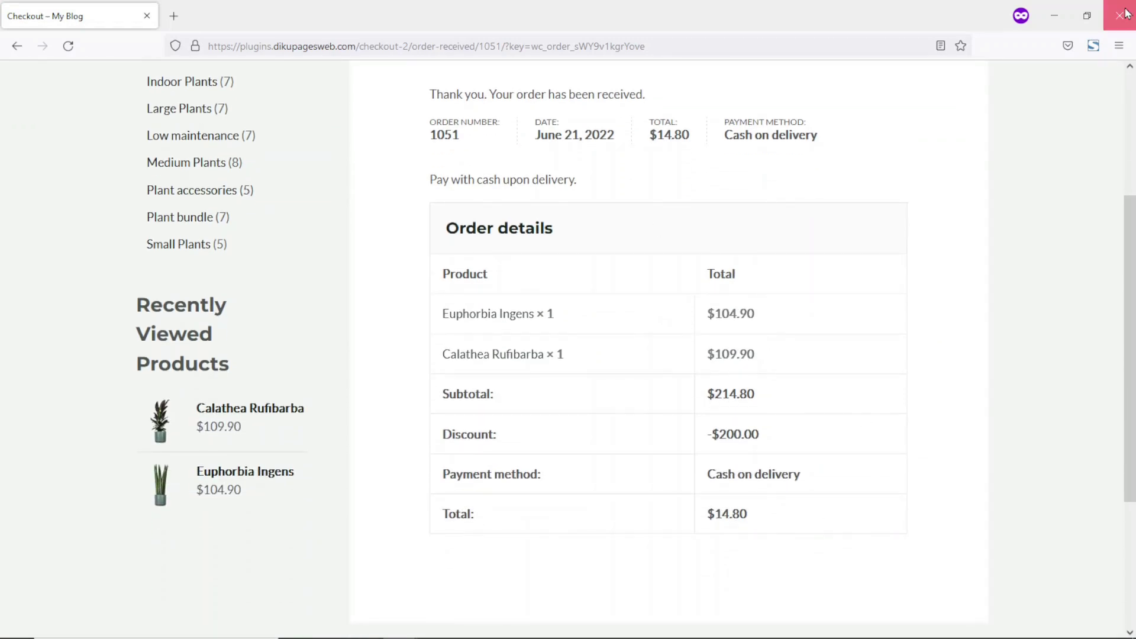
{"action": "left_click", "coordinate": [222, 16]}
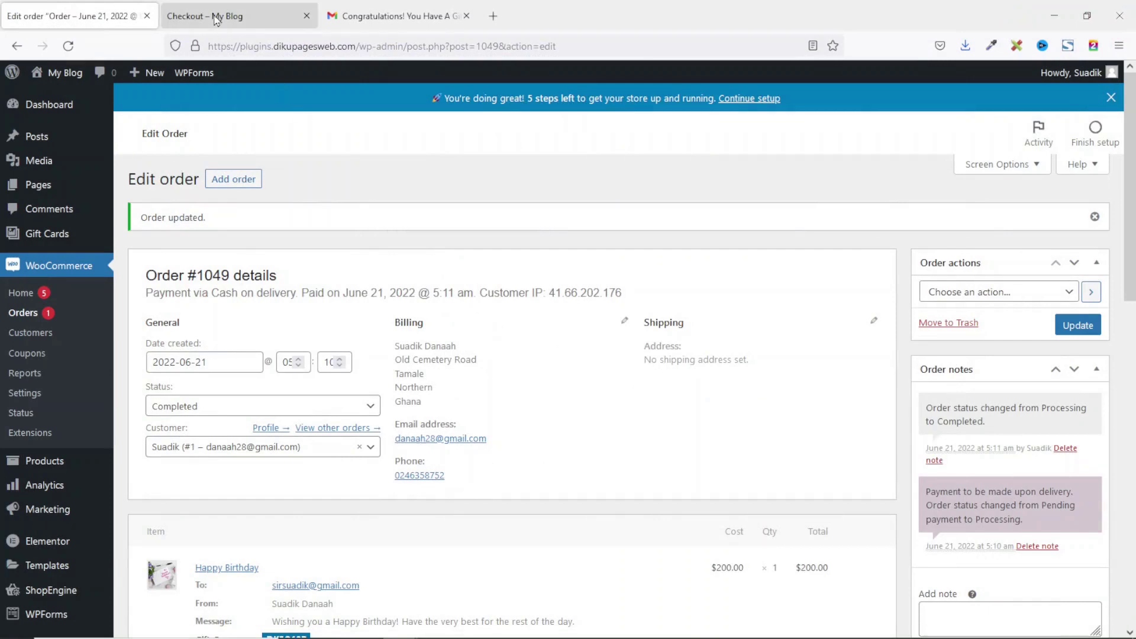
{"action": "left_click", "coordinate": [894, 118]}
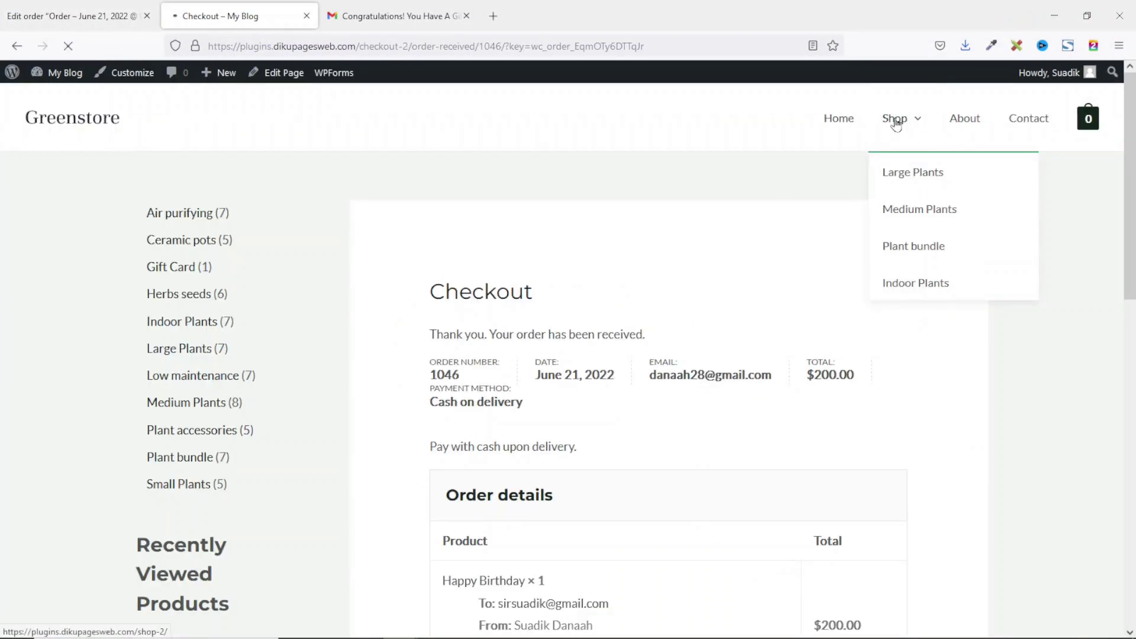